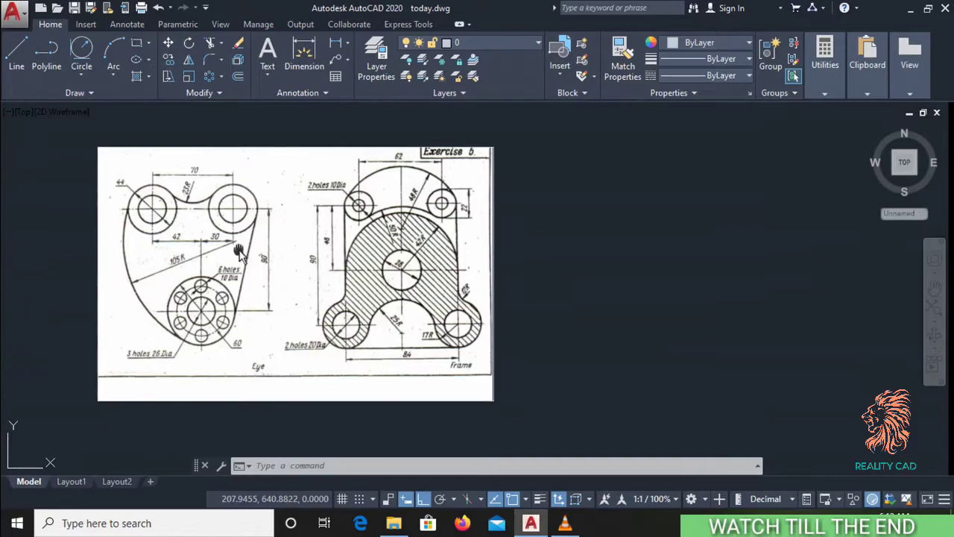
# Step: Draw a 26-diameter circle in the empty space right of the Exercise 5 reference image
pyautogui.moveTo(238, 250); pyautogui.dragTo(252, 260, button='middle')
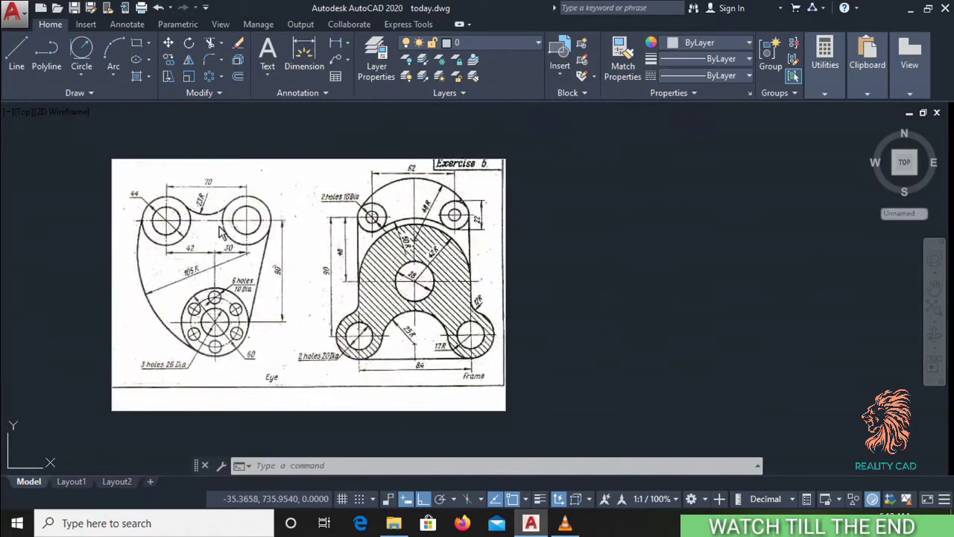
pyautogui.scroll(2, 171, 228)
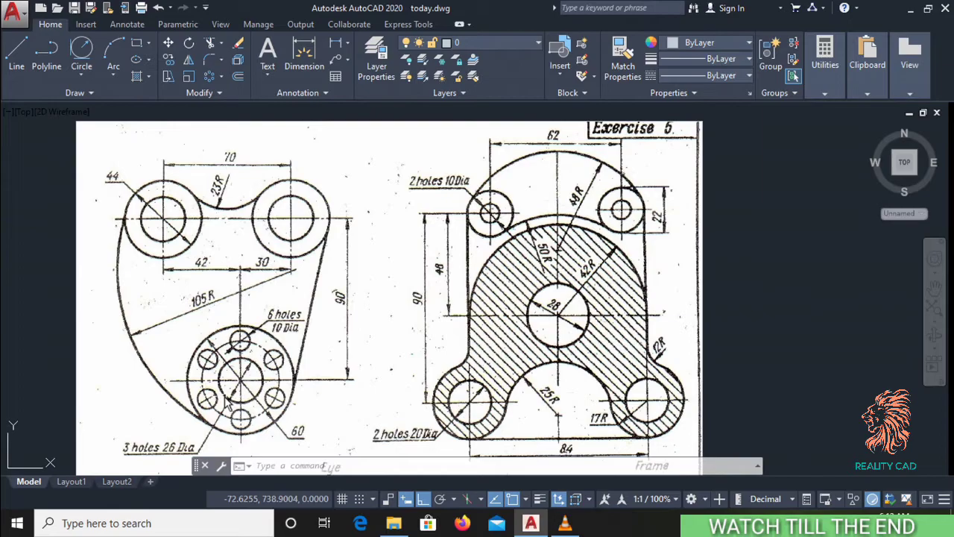
pyautogui.scroll(-2, 225, 396)
pyautogui.middleClick(234, 395)
pyautogui.middleClick(235, 395)
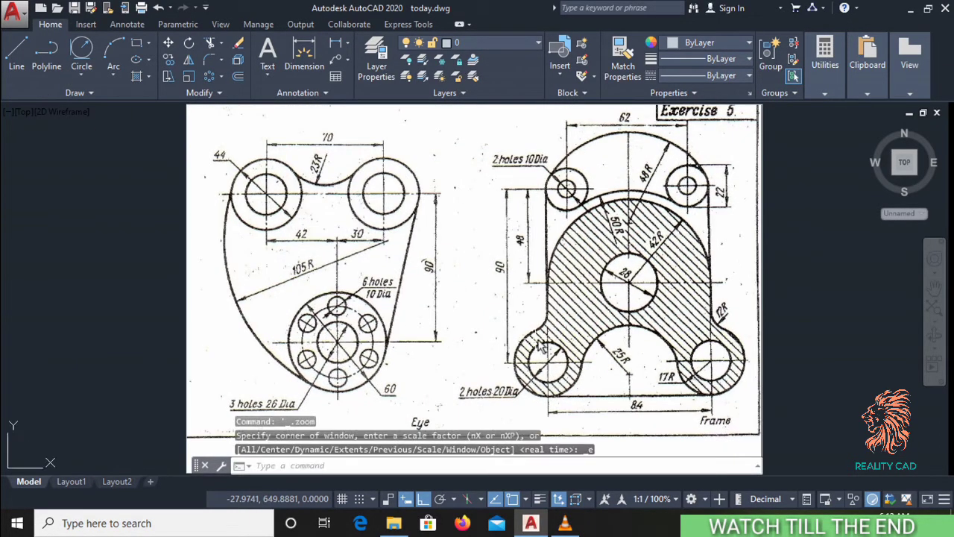
pyautogui.moveTo(775, 317)
pyautogui.mouseDown(button='middle')
pyautogui.moveTo(622, 367)
pyautogui.moveTo(440, 366)
pyautogui.mouseUp(button='middle')
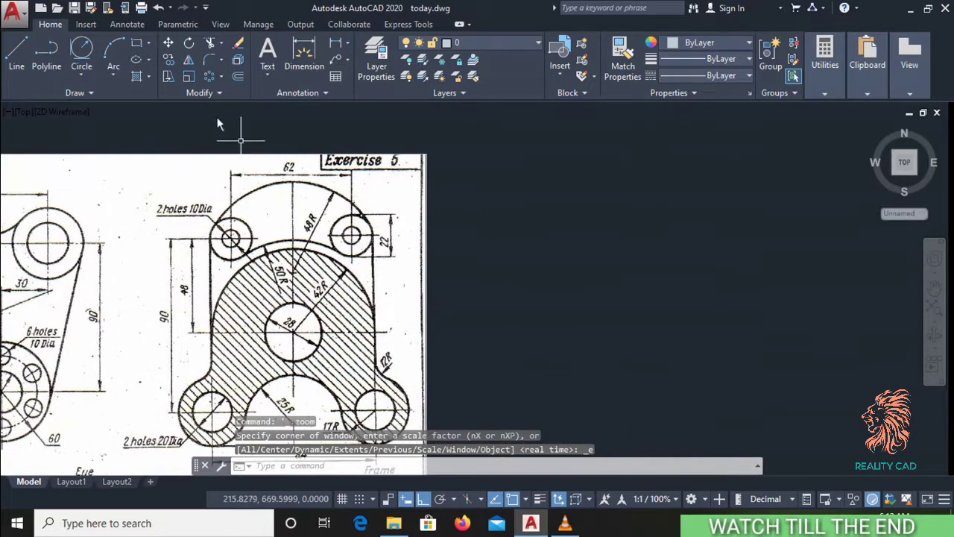
pyautogui.click(75, 74)
pyautogui.click(121, 101)
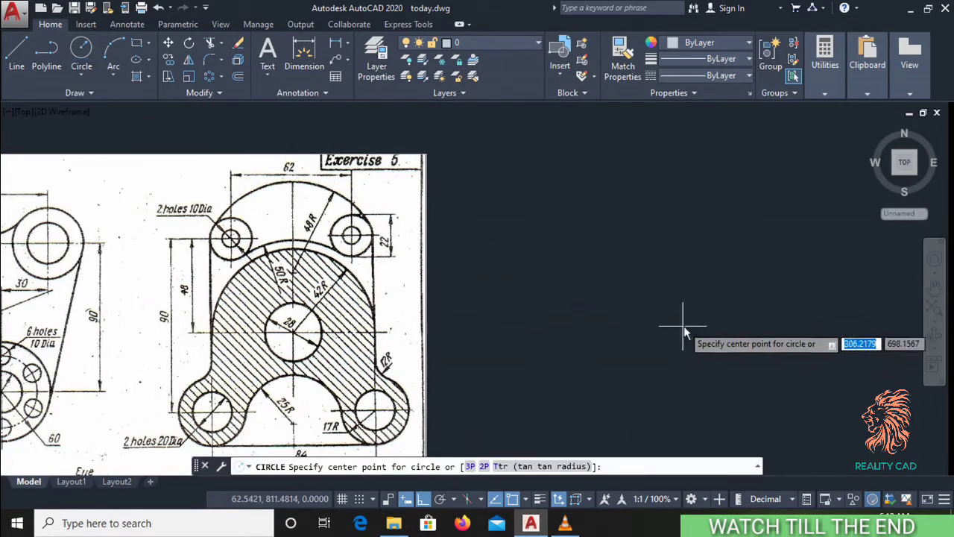
pyautogui.doubleClick(662, 366)
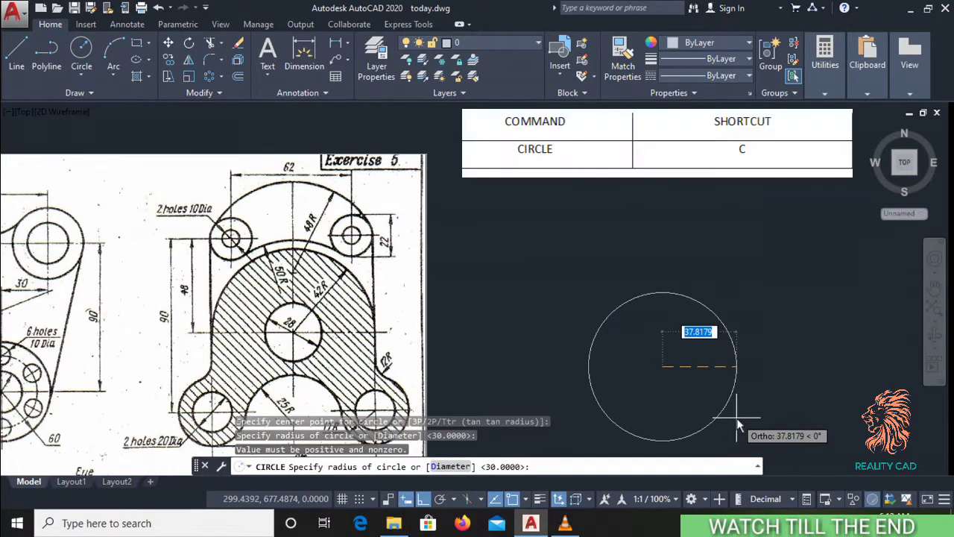
pyautogui.write('d')
pyautogui.press('Return')
pyautogui.write('28')
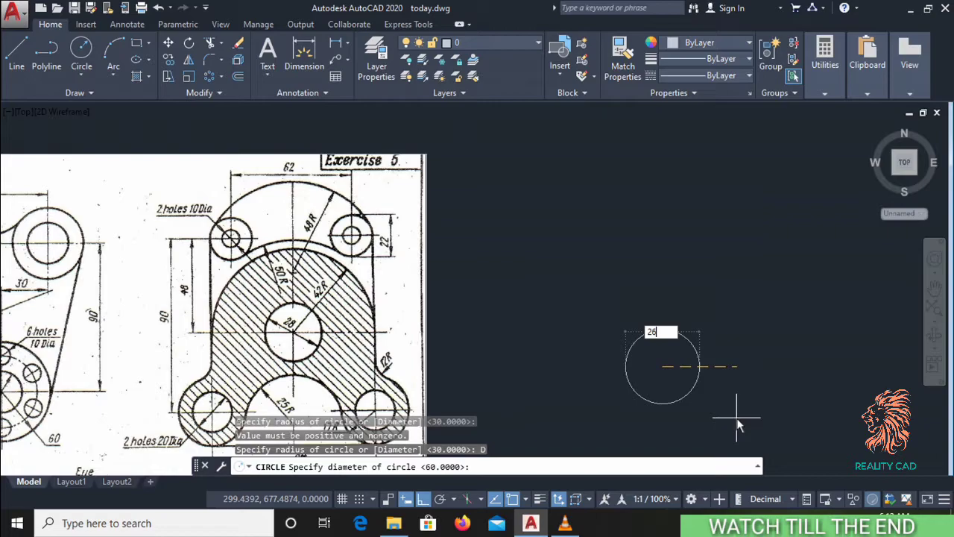
pyautogui.press('Return')
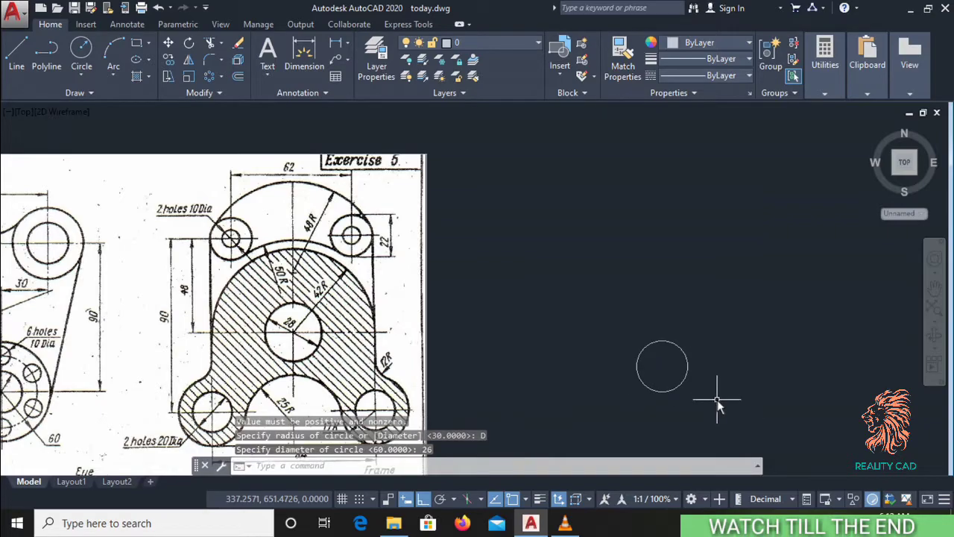
pyautogui.scroll(-1, 700, 387)
pyautogui.scroll(-1, 641, 395)
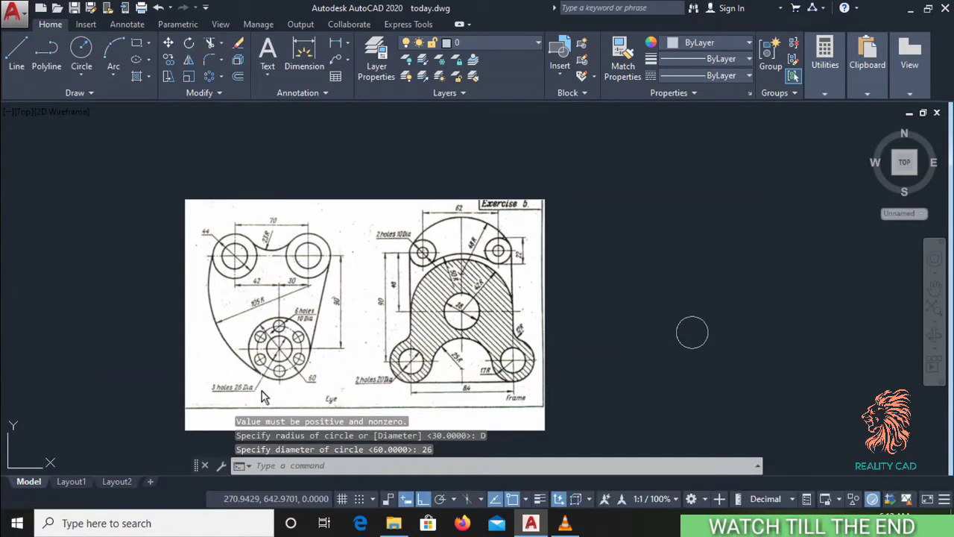
pyautogui.scroll(1, 262, 396)
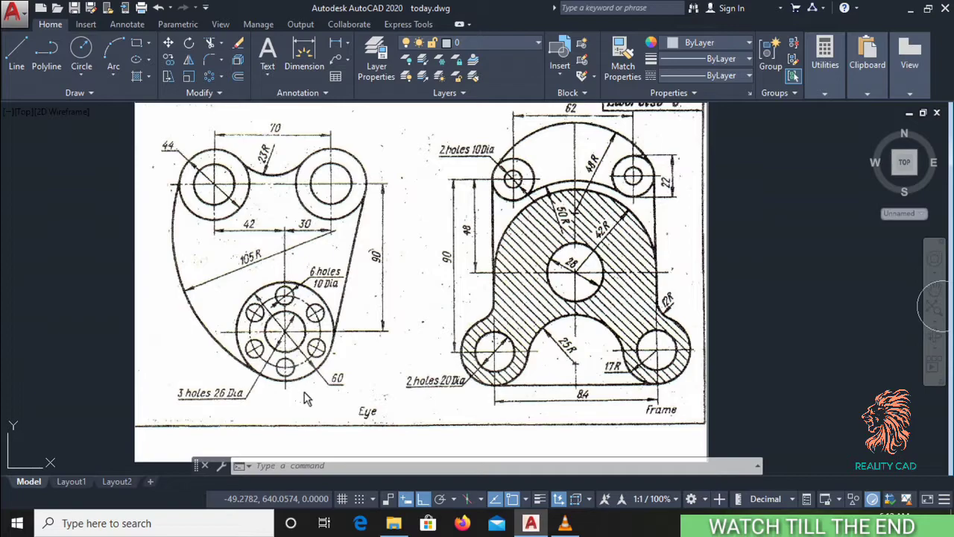
pyautogui.scroll(-1, 323, 405)
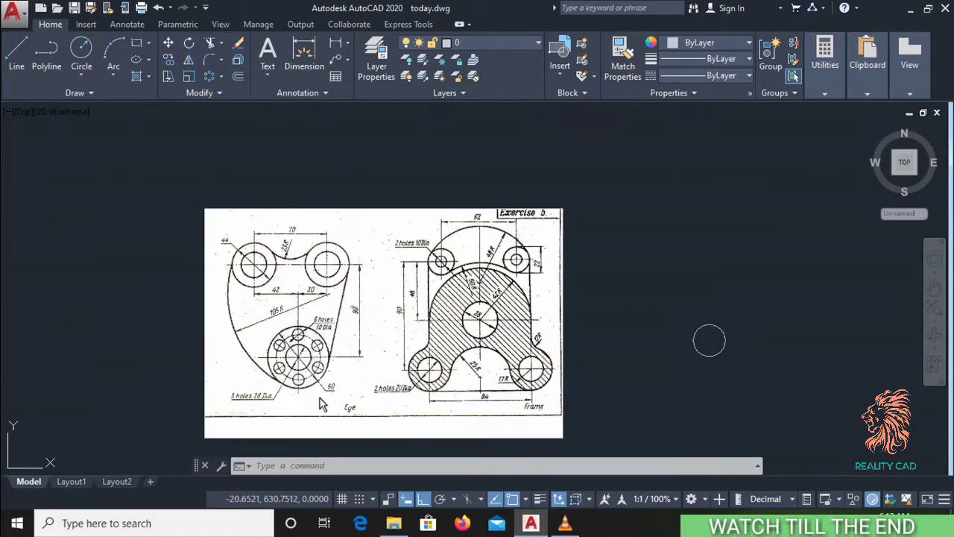
pyautogui.moveTo(707, 336); pyautogui.dragTo(638, 335, button='middle')
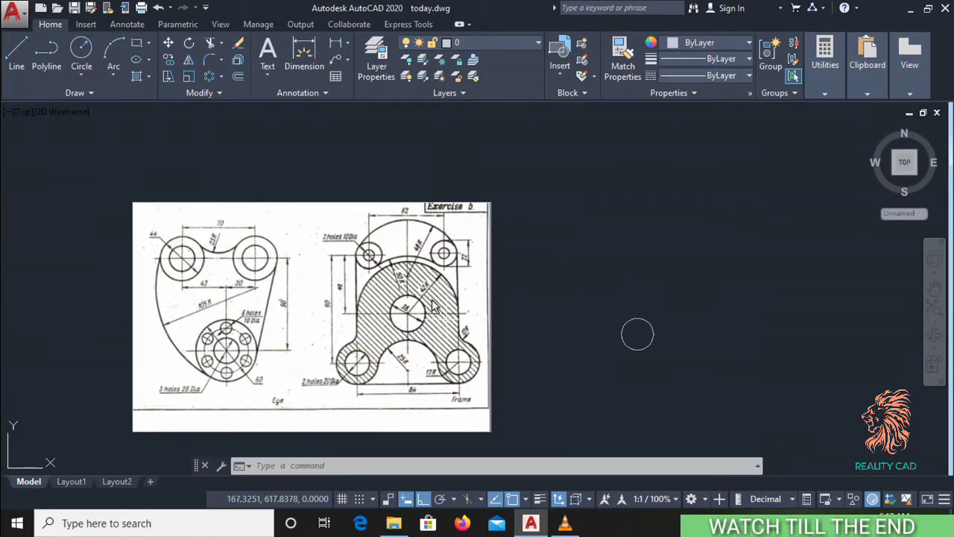
# Step: Draw a 60-diameter circle concentric with the 26 circle
pyautogui.click(79, 82)
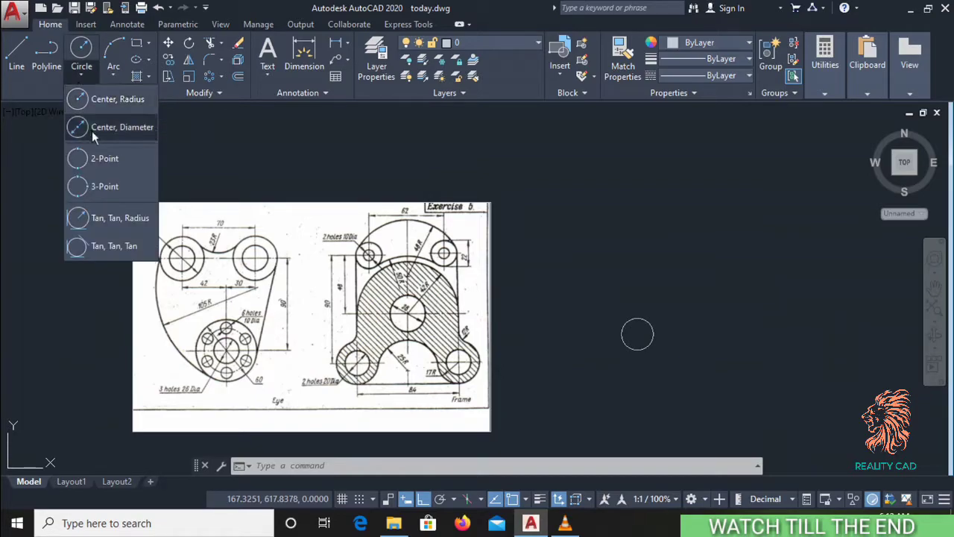
pyautogui.click(111, 127)
pyautogui.click(586, 379)
pyautogui.press('Escape')
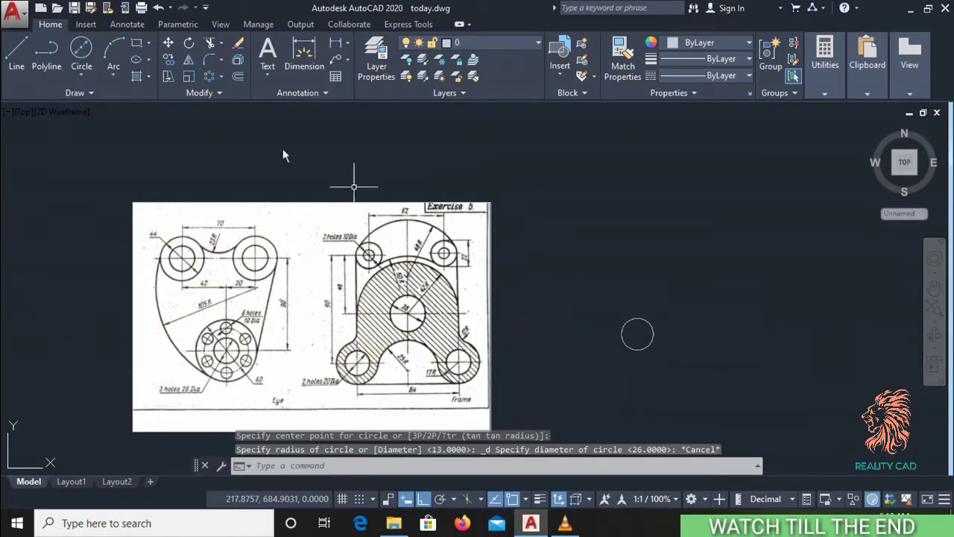
pyautogui.click(74, 55)
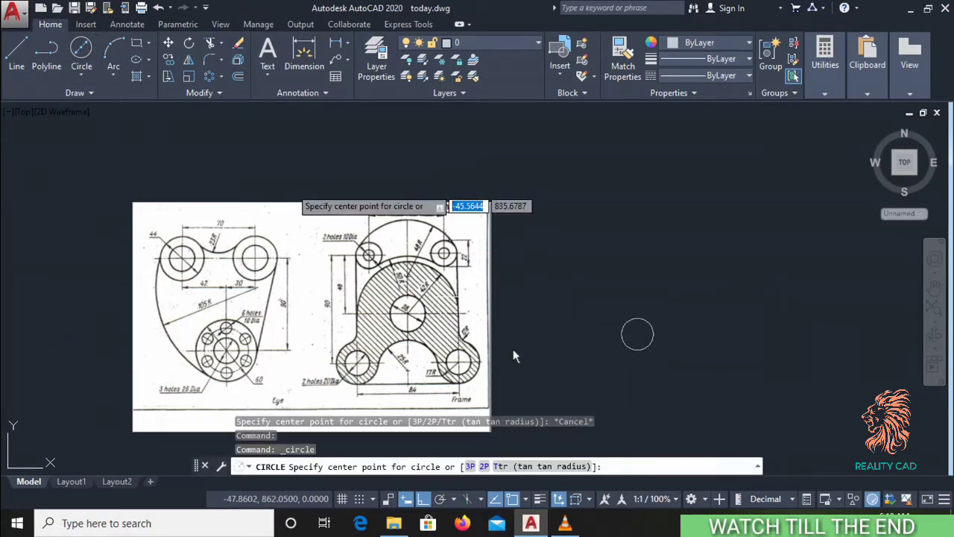
pyautogui.click(637, 334)
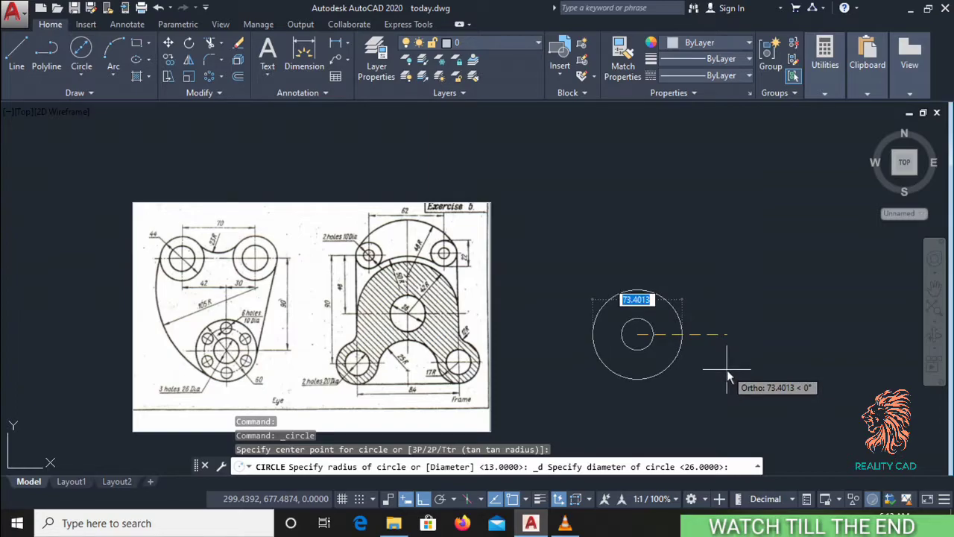
pyautogui.write('60')
pyautogui.press('Return')
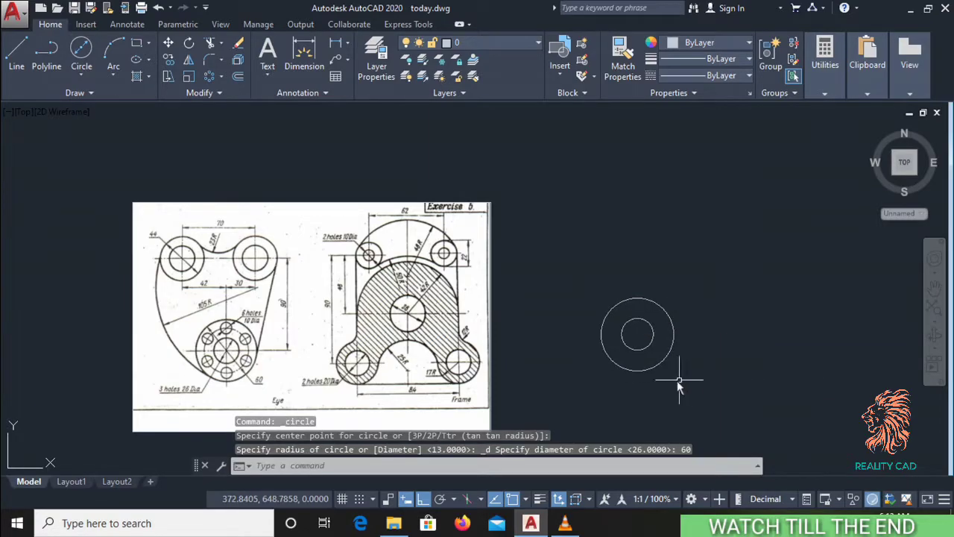
pyautogui.scroll(2, 243, 343)
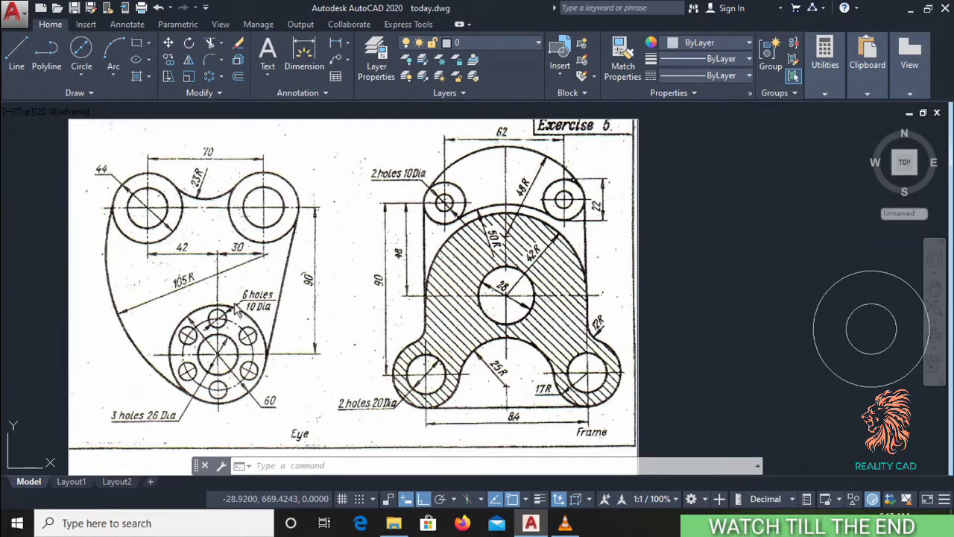
# Step: Add a concentric 44-diameter circle and give it the dashed ACAD_ISO02W100 linetype
pyautogui.click(82, 51)
pyautogui.scroll(-2, 129, 199)
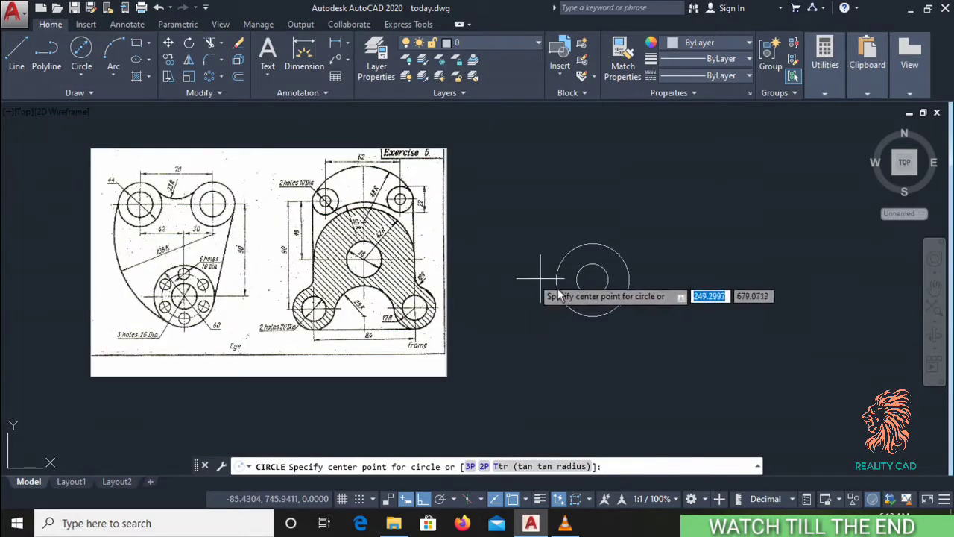
pyautogui.click(592, 279)
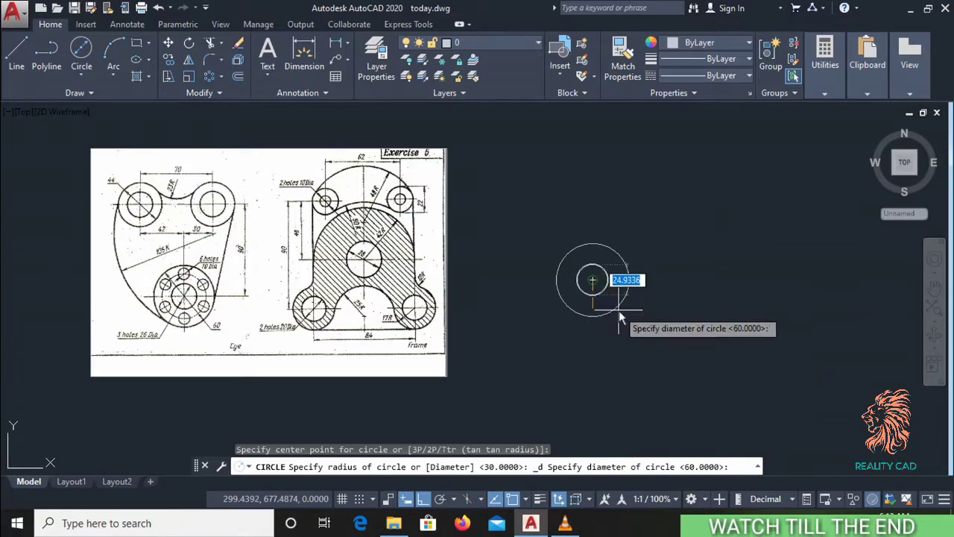
pyautogui.write('44')
pyautogui.press('Return')
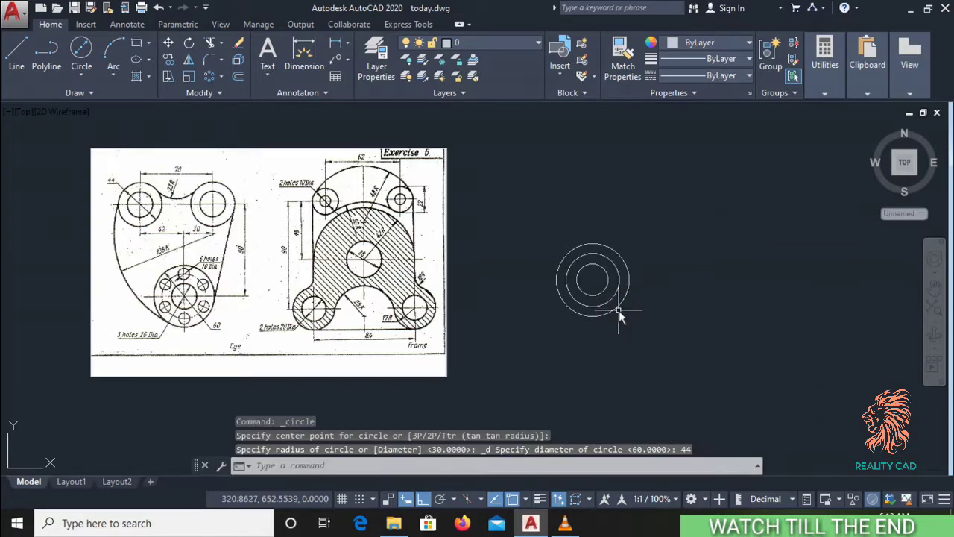
pyautogui.click(612, 299)
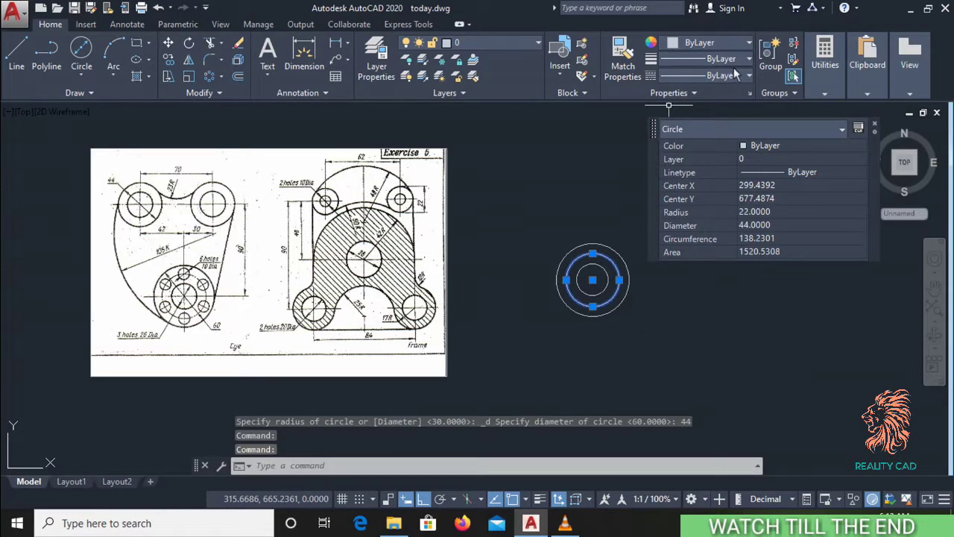
pyautogui.click(731, 75)
pyautogui.click(718, 122)
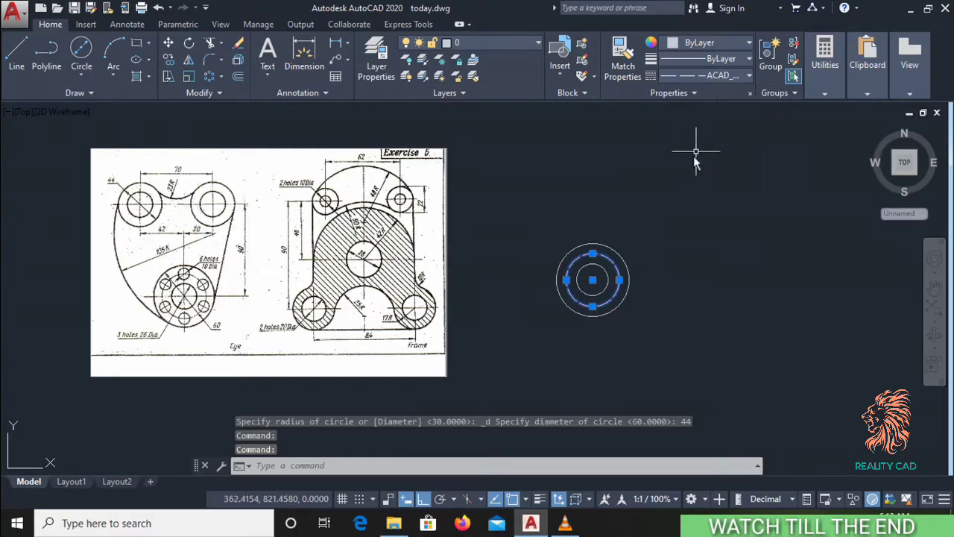
pyautogui.press('Escape')
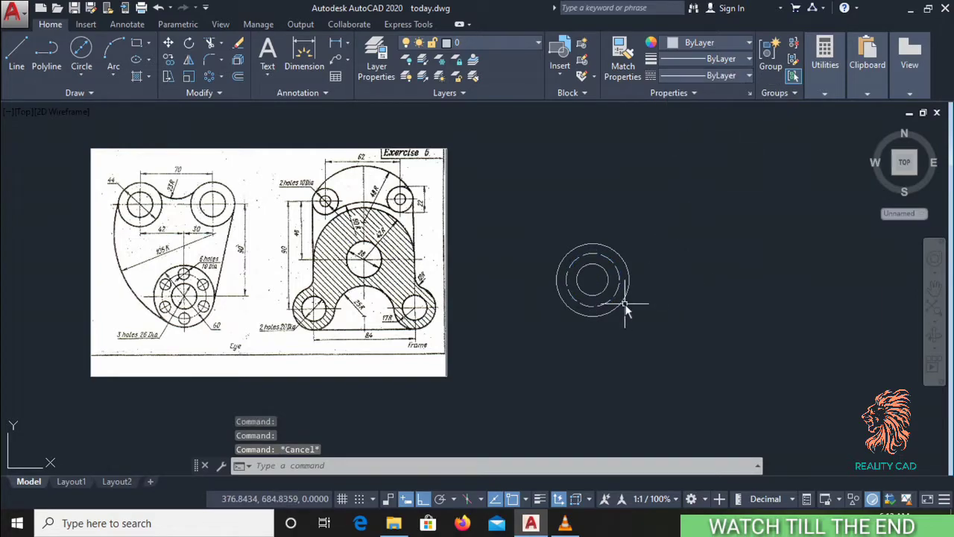
pyautogui.write('li')
pyautogui.press('Return')
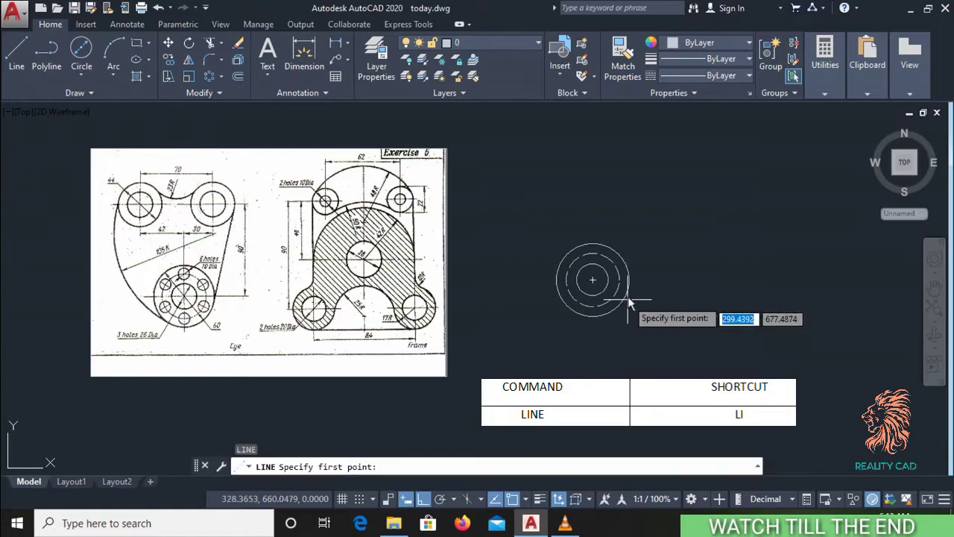
pyautogui.click(593, 214)
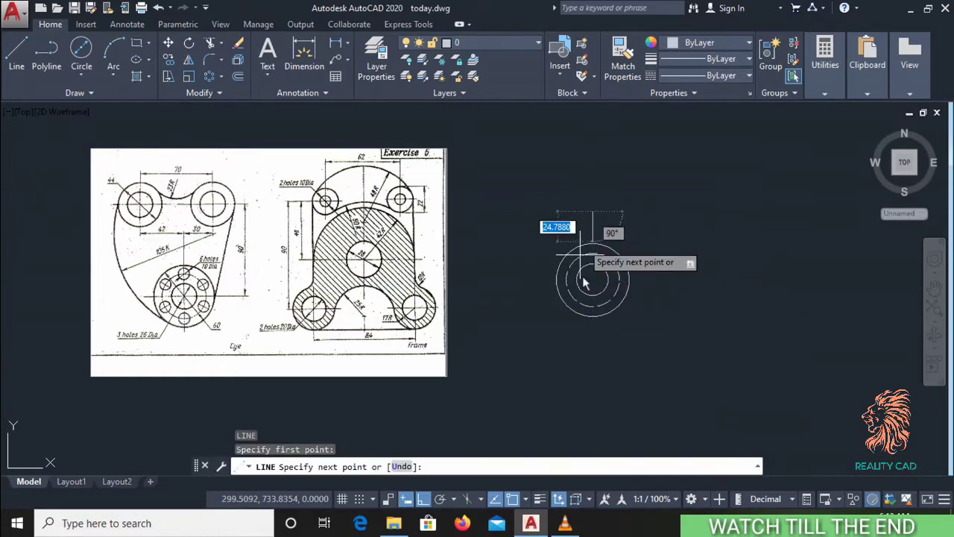
pyautogui.click(611, 354)
pyautogui.click(613, 353)
pyautogui.press('Return')
pyautogui.press('Return')
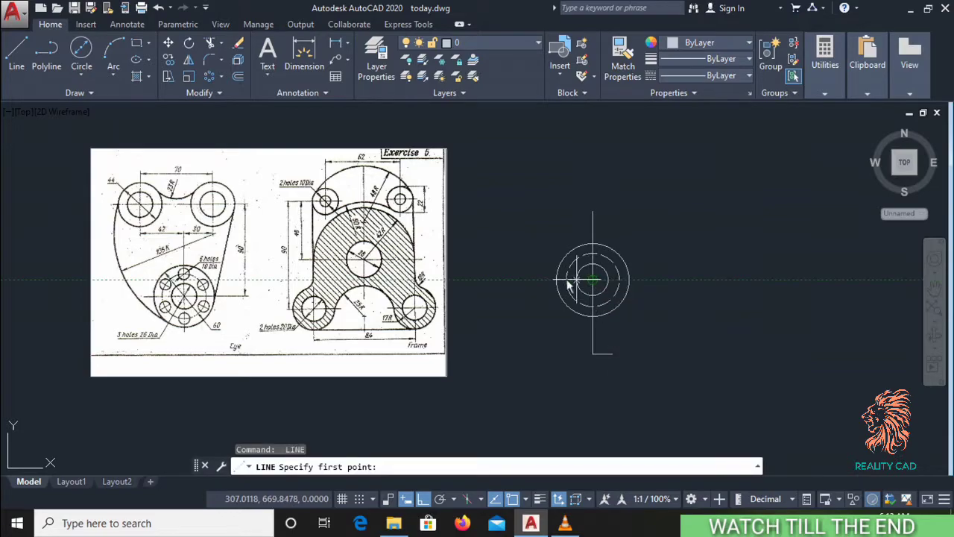
pyautogui.click(536, 277)
pyautogui.click(653, 282)
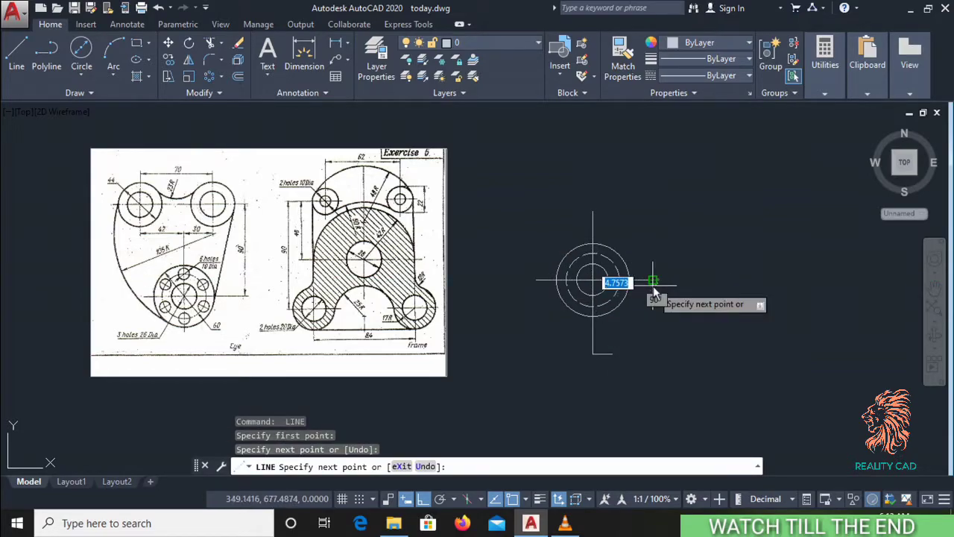
pyautogui.press('Return')
pyautogui.click(639, 337)
pyautogui.click(597, 372)
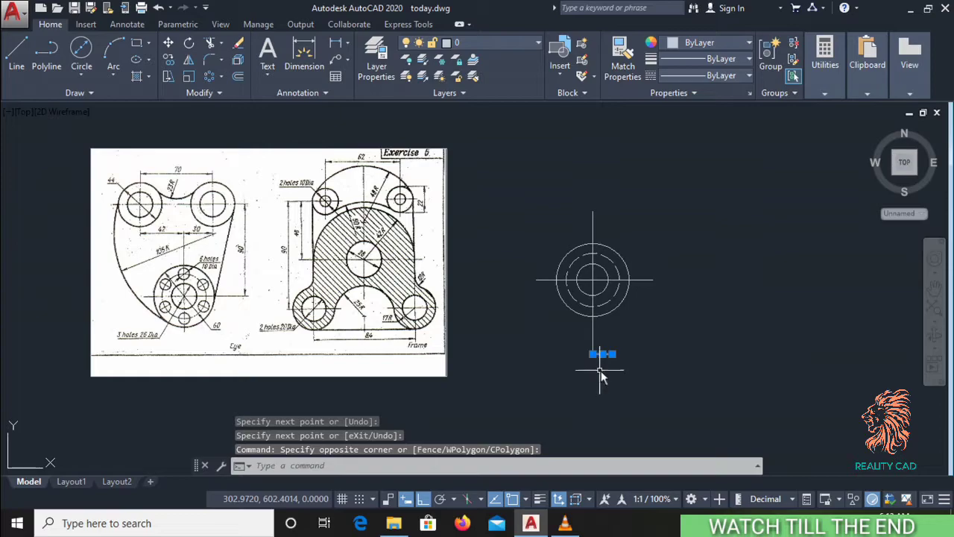
pyautogui.press('Delete')
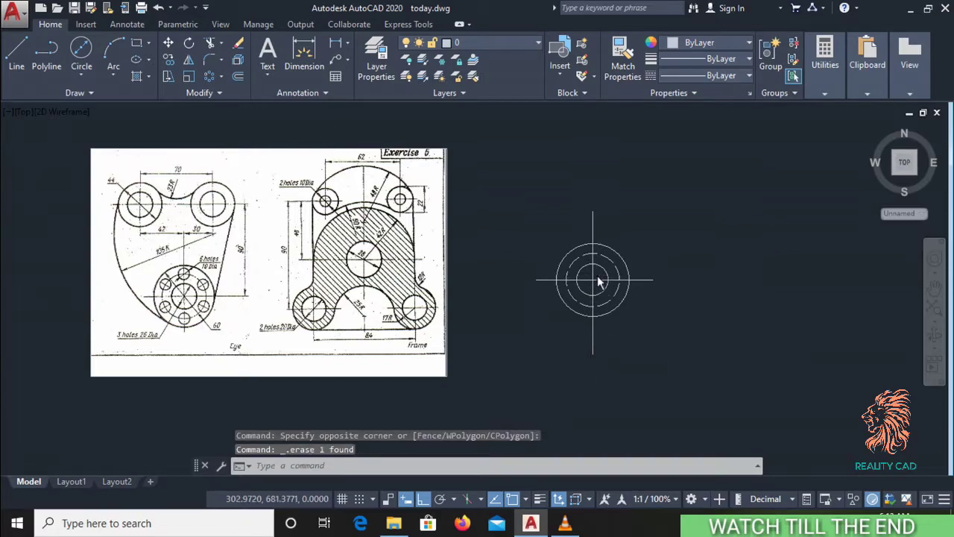
pyautogui.scroll(2, 597, 281)
pyautogui.scroll(-2, 252, 254)
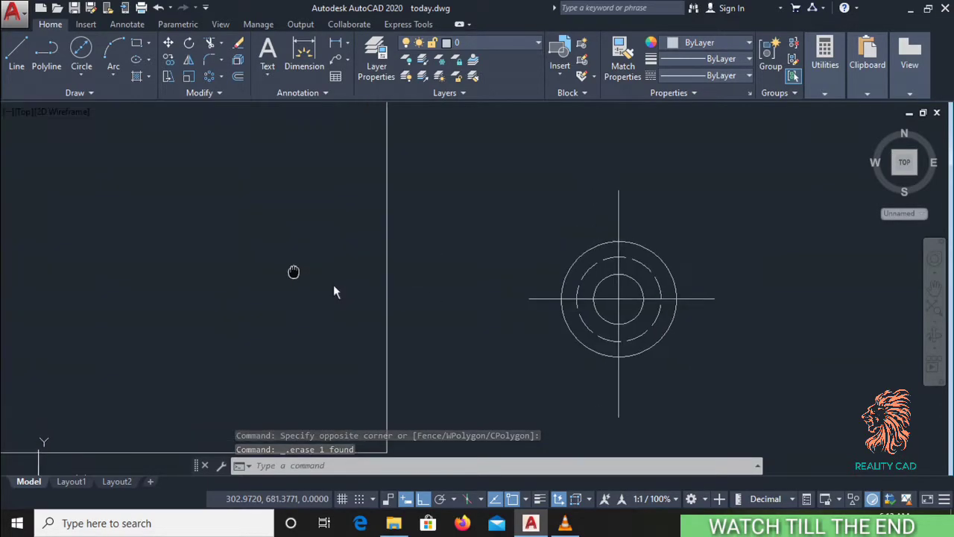
pyautogui.scroll(-1, 294, 271)
pyautogui.scroll(2, 143, 319)
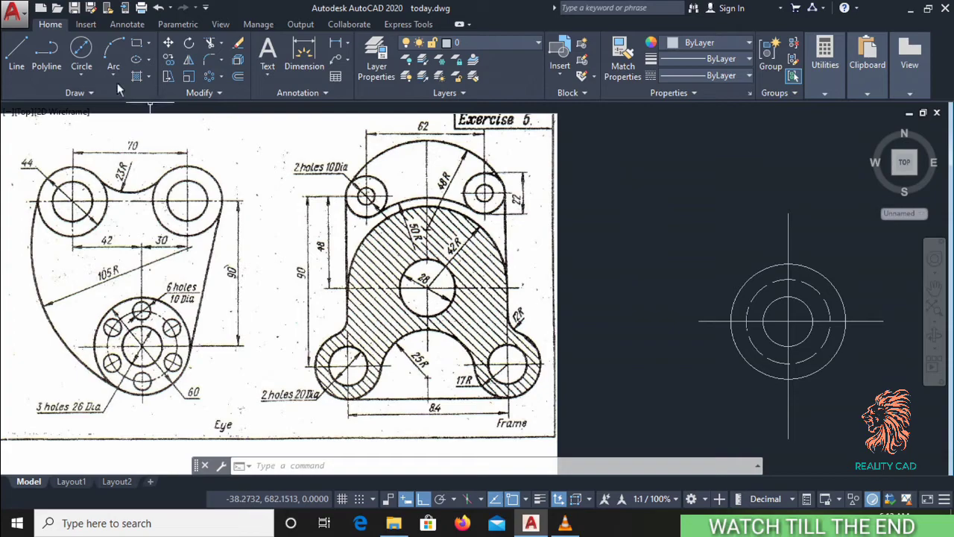
# Step: Draw a 10-diameter hole circle at the top quadrant of the dashed 44 circle
pyautogui.click(81, 48)
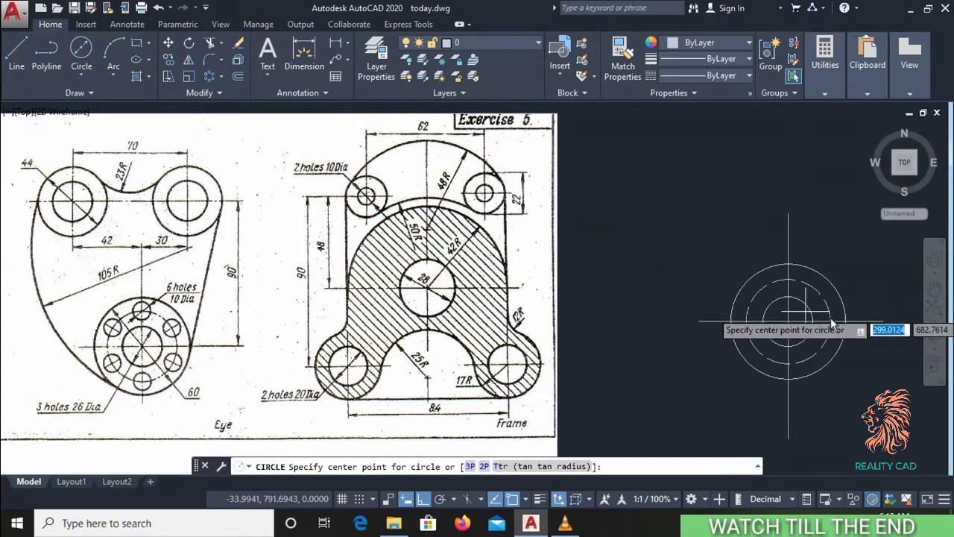
pyautogui.click(789, 280)
pyautogui.write('d')
pyautogui.press('Return')
pyautogui.write('10')
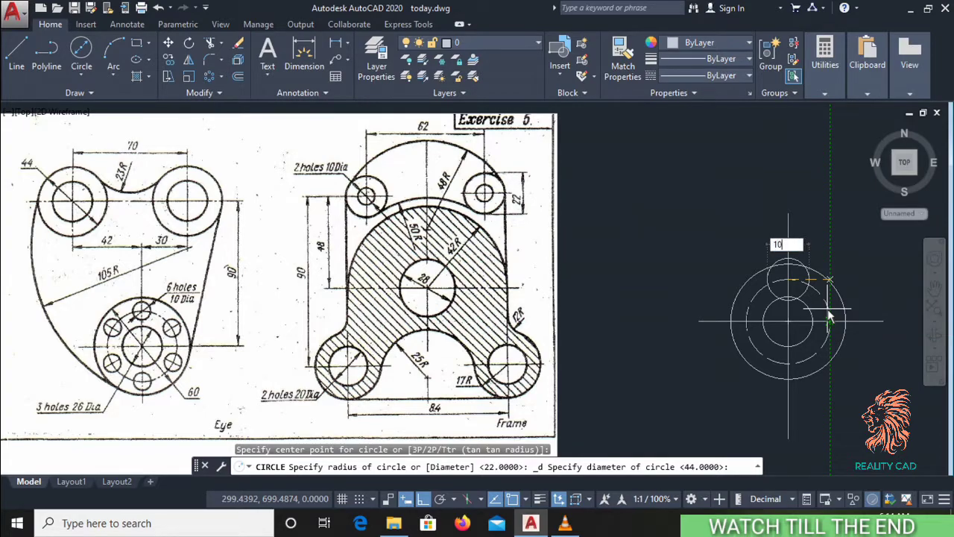
pyautogui.press('Return')
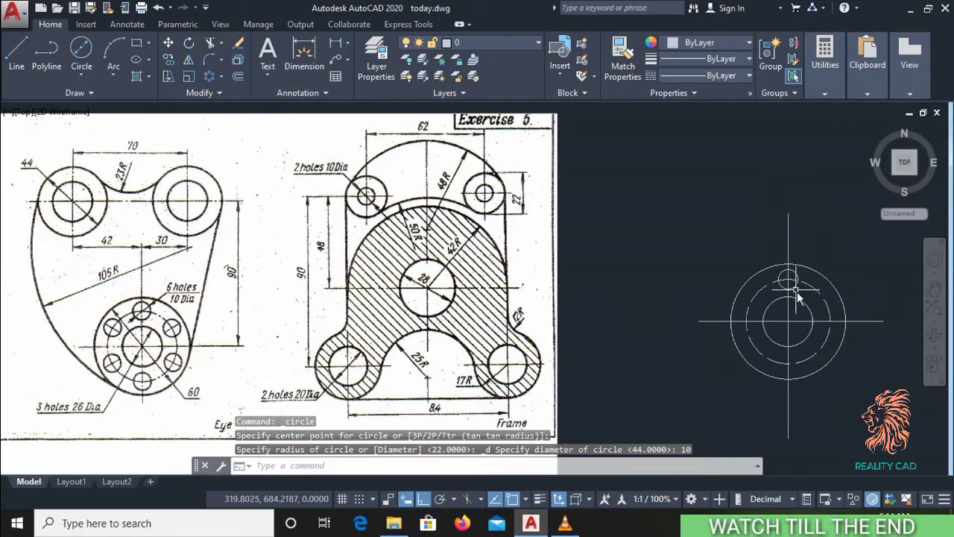
pyautogui.click(794, 292)
pyautogui.press('Delete')
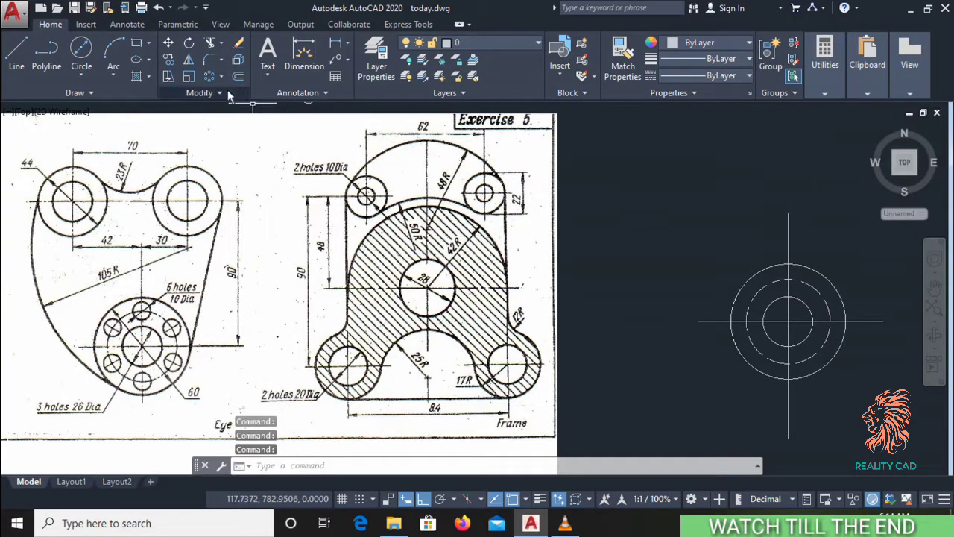
pyautogui.click(209, 75)
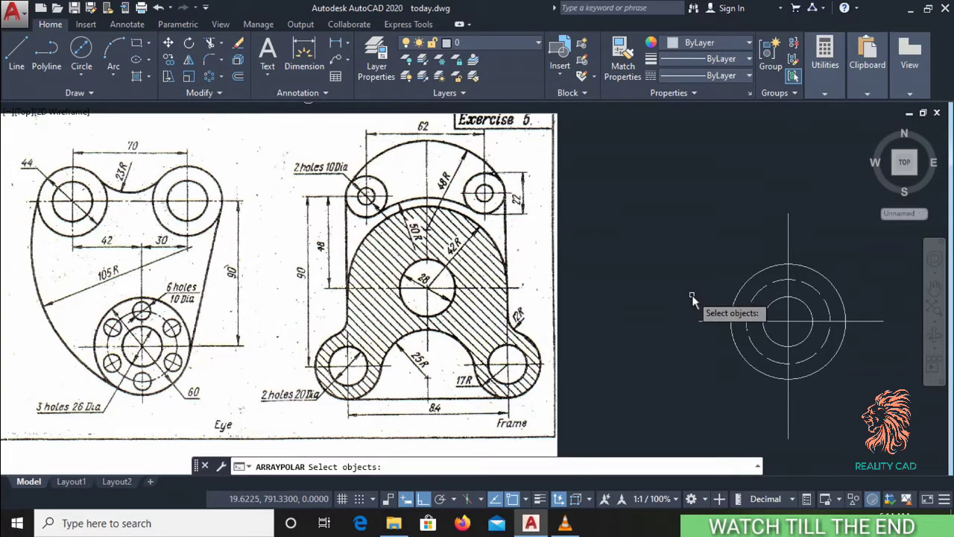
pyautogui.press('Escape')
pyautogui.hotkey('ctrl', 'z')
pyautogui.hotkey('ctrl', 'z')
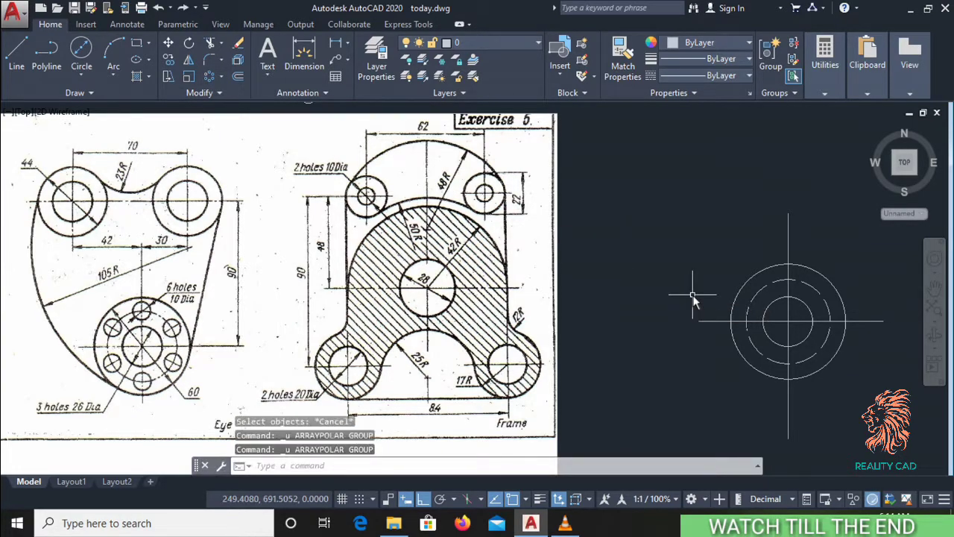
pyautogui.hotkey('ctrl', 'z')
# Step: Polar-array the 10-diameter hole into six copies about the flange centre
pyautogui.click(208, 76)
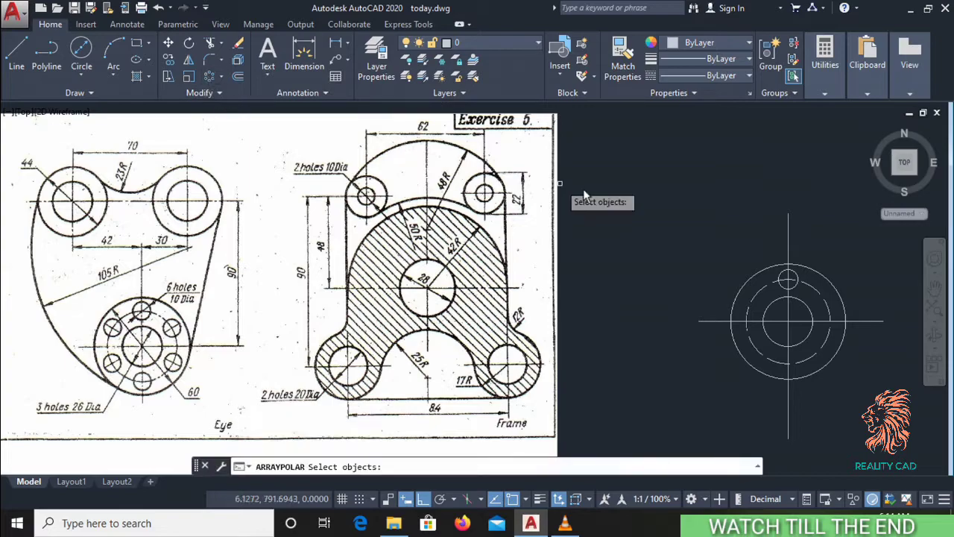
pyautogui.click(793, 288)
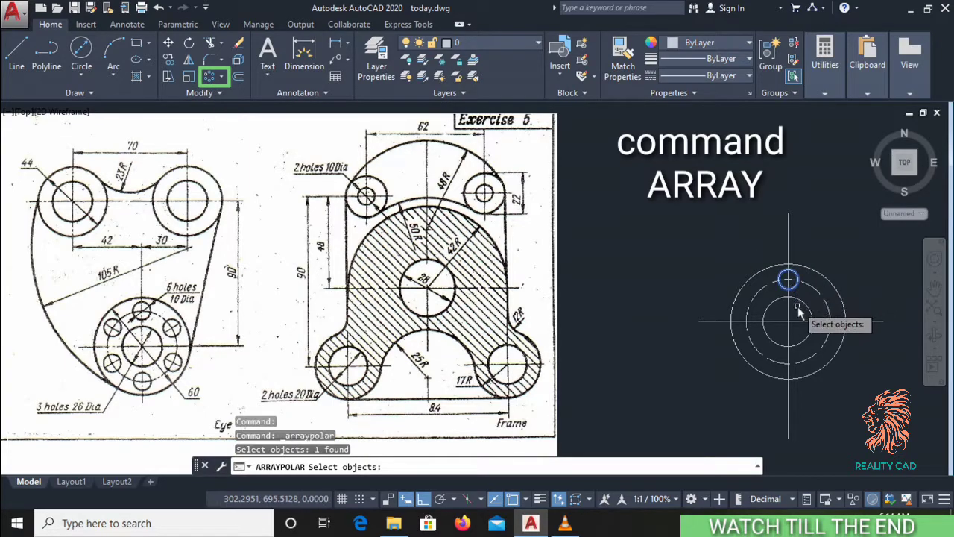
pyautogui.press('Return')
pyautogui.click(791, 327)
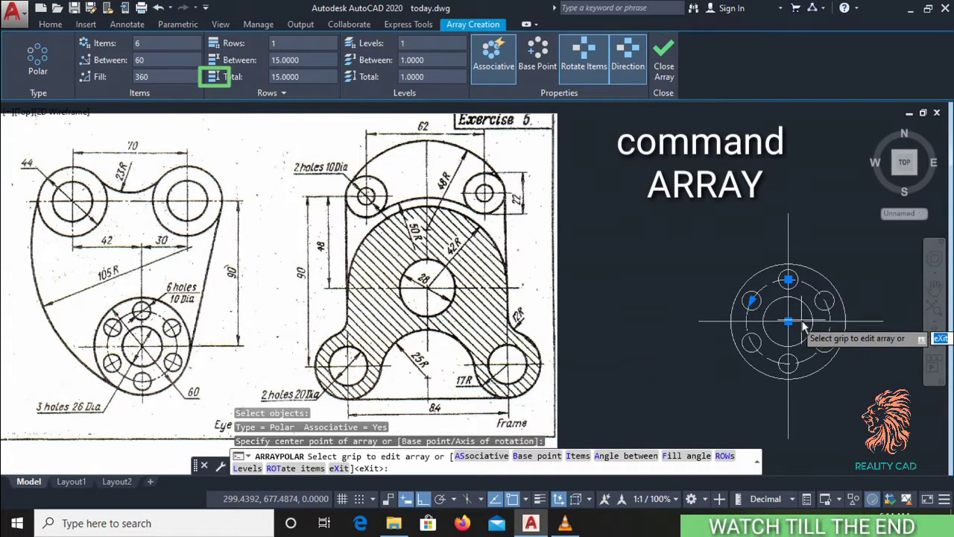
pyautogui.press('Return')
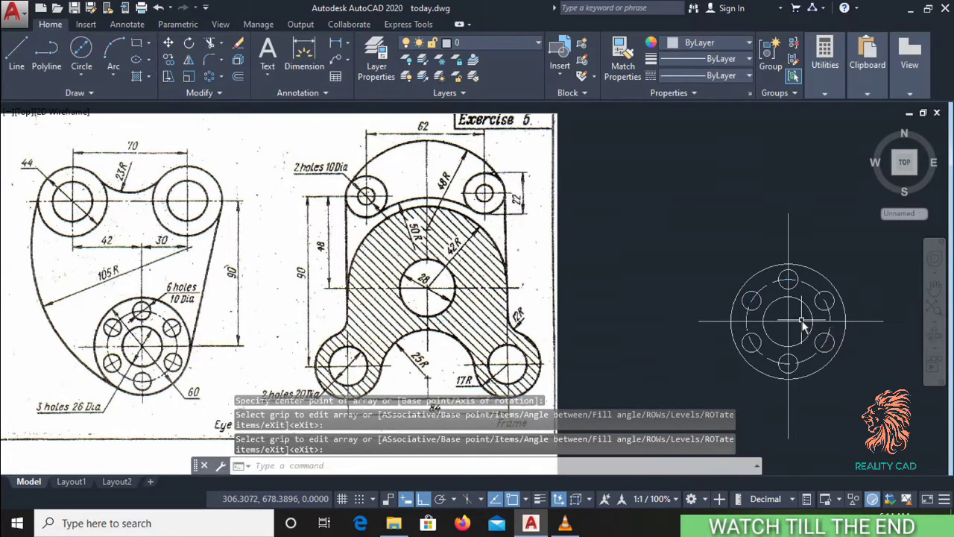
pyautogui.scroll(-2, 707, 308)
pyautogui.moveTo(704, 328); pyautogui.dragTo(697, 289, button='middle')
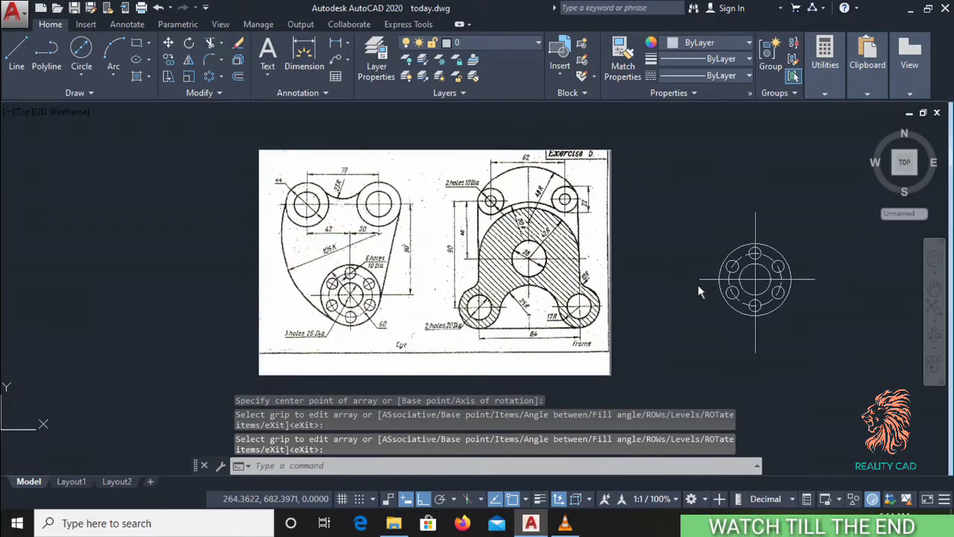
# Step: Replace the vertical centreline with a 90-long line running up from the circle centre
pyautogui.click(755, 237)
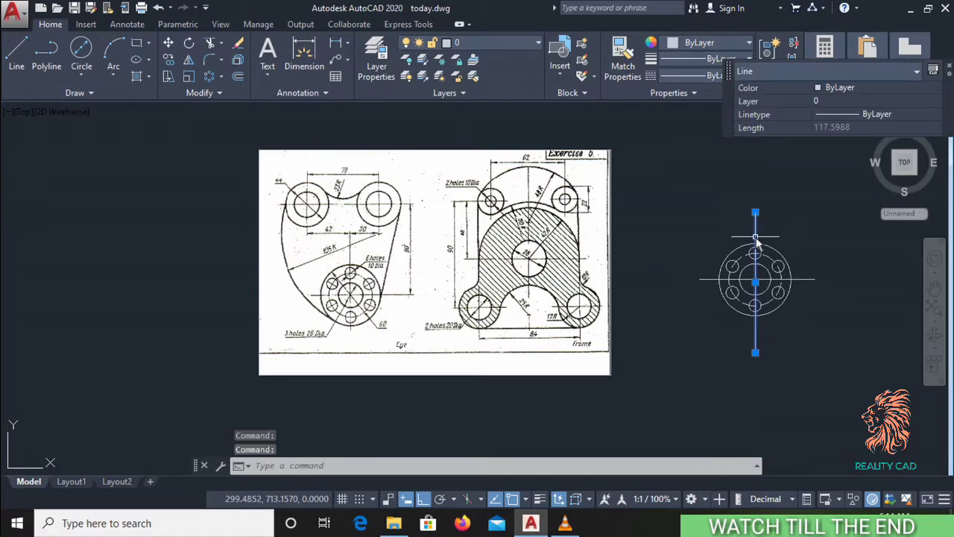
pyautogui.press('Delete')
pyautogui.write('l')
pyautogui.press('Return')
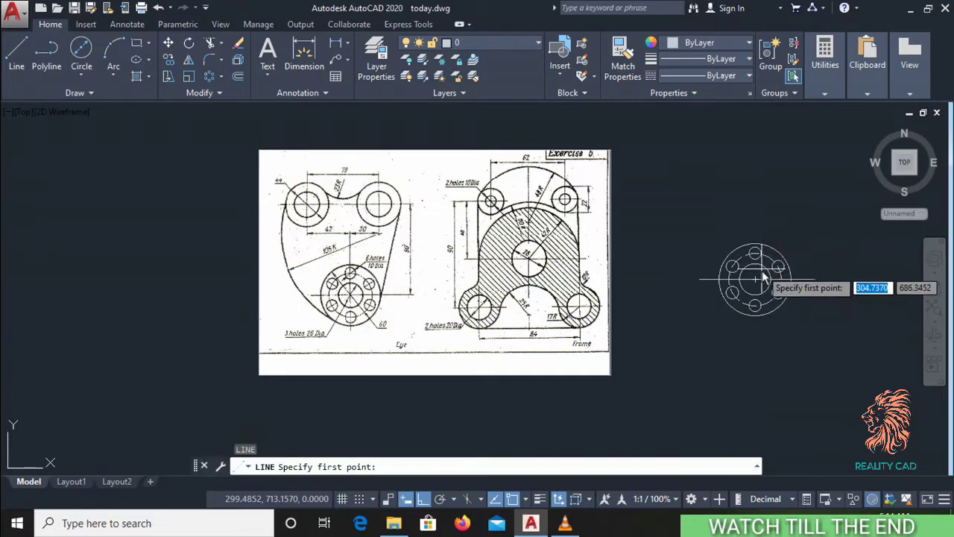
pyautogui.click(755, 279)
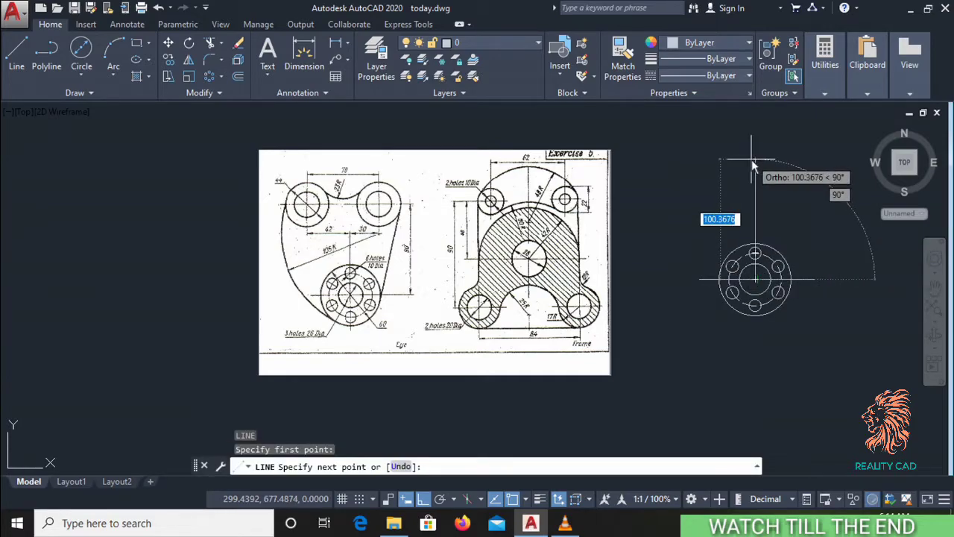
pyautogui.write('90')
pyautogui.press('Return')
pyautogui.press('Return')
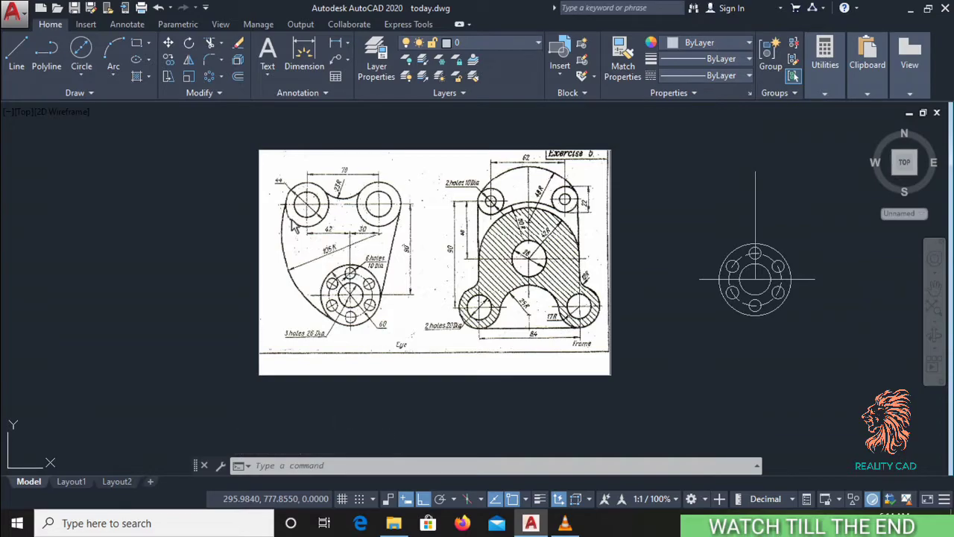
pyautogui.scroll(2, 332, 235)
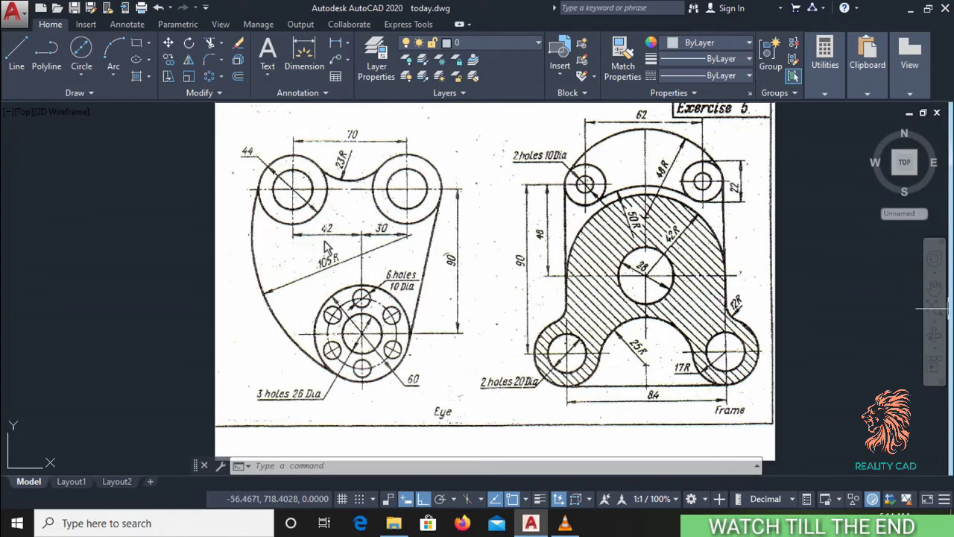
pyautogui.scroll(-2, 325, 248)
pyautogui.moveTo(654, 228); pyautogui.dragTo(630, 228, button='middle')
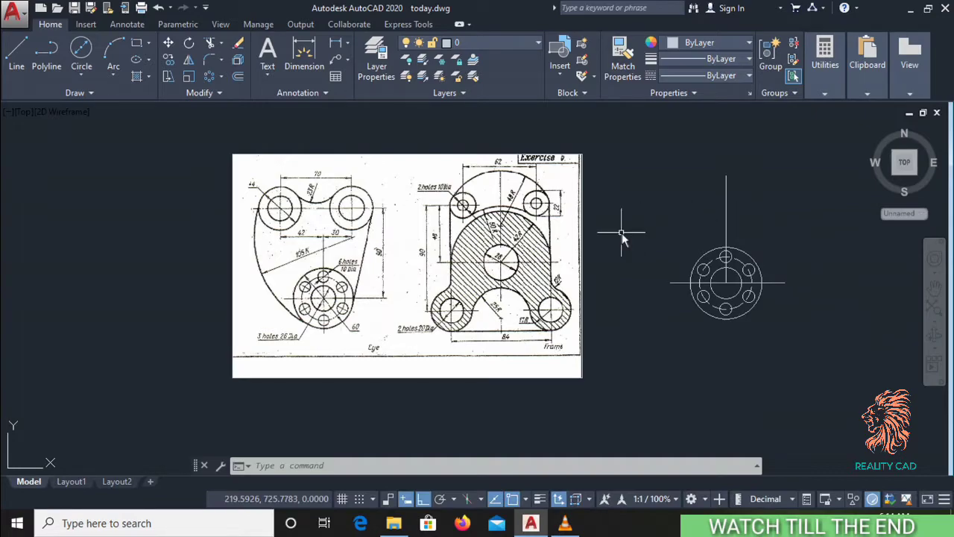
# Step: Draw a 42-long horizontal line left from the top of the 90 line
pyautogui.write('l')
pyautogui.press('Return')
pyautogui.click(726, 176)
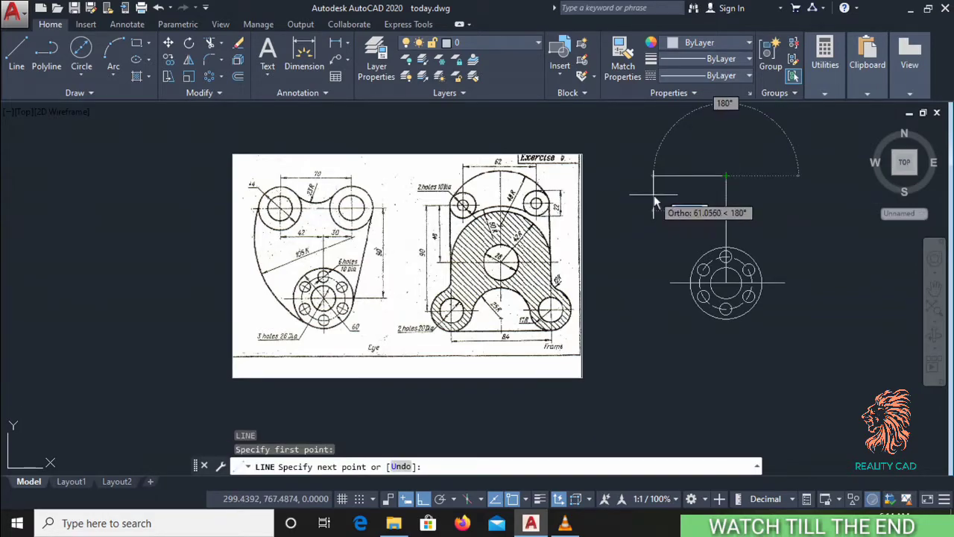
pyautogui.write('42')
pyautogui.press('Return')
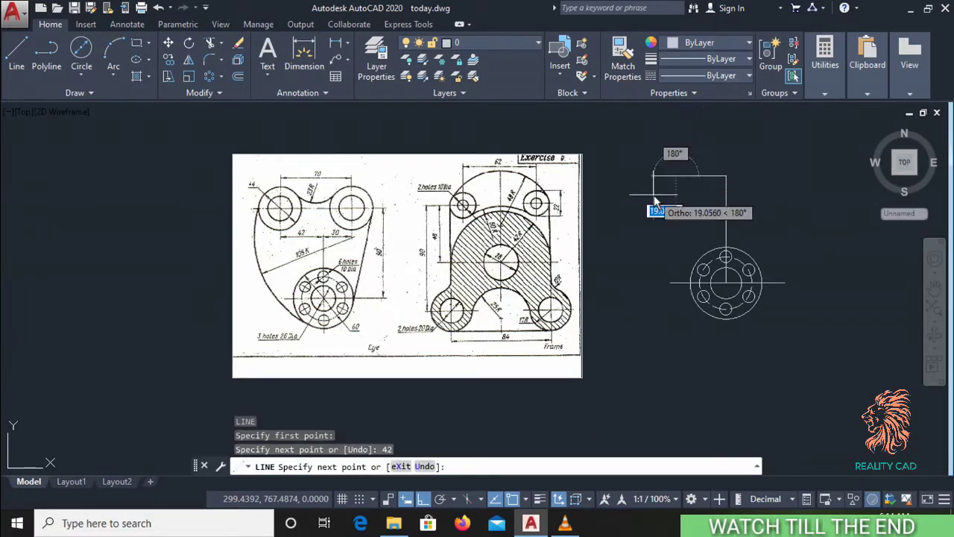
pyautogui.press('Return')
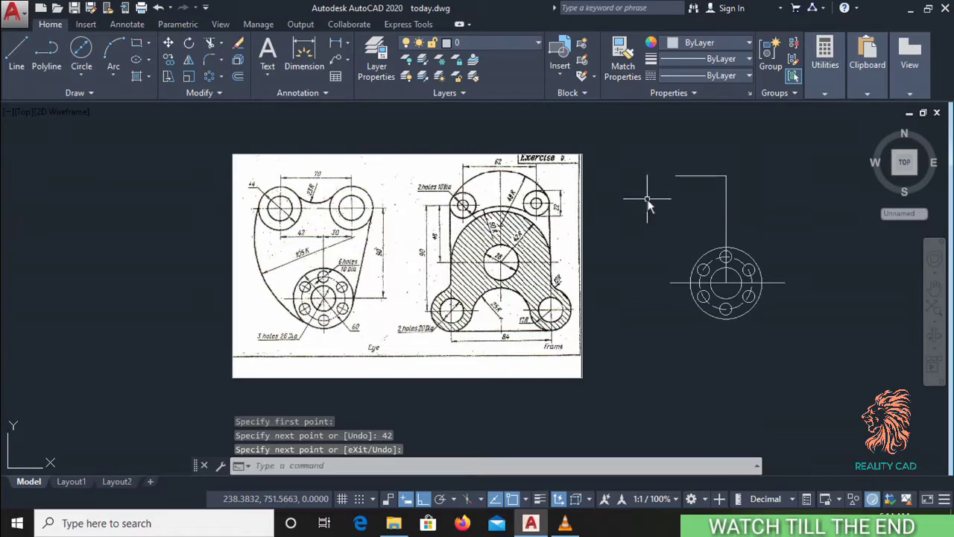
pyautogui.scroll(2, 277, 207)
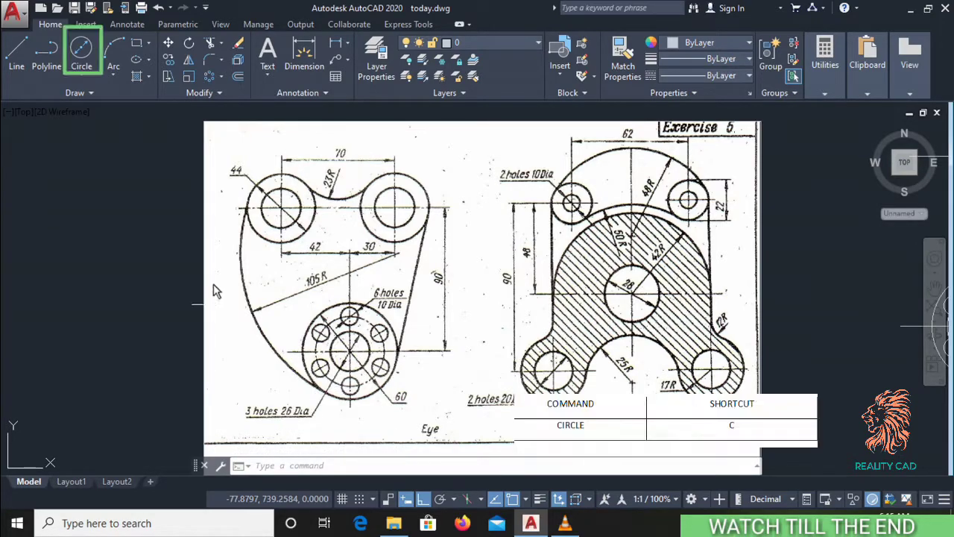
# Step: Draw a 26-diameter circle centred on the 42 line's left end
pyautogui.click(82, 49)
pyautogui.scroll(-2, 543, 275)
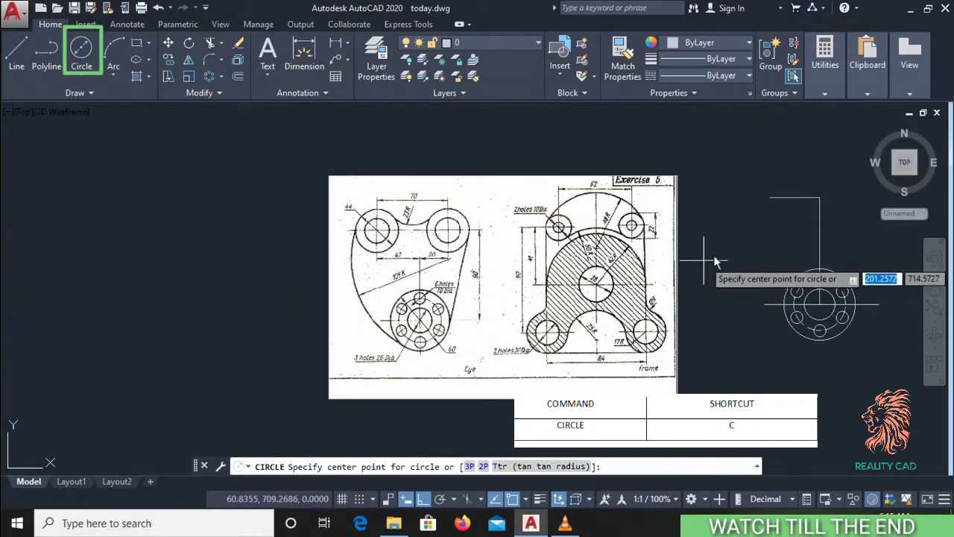
pyautogui.click(769, 199)
pyautogui.write('d')
pyautogui.press('Return')
pyautogui.write('26')
pyautogui.press('Return')
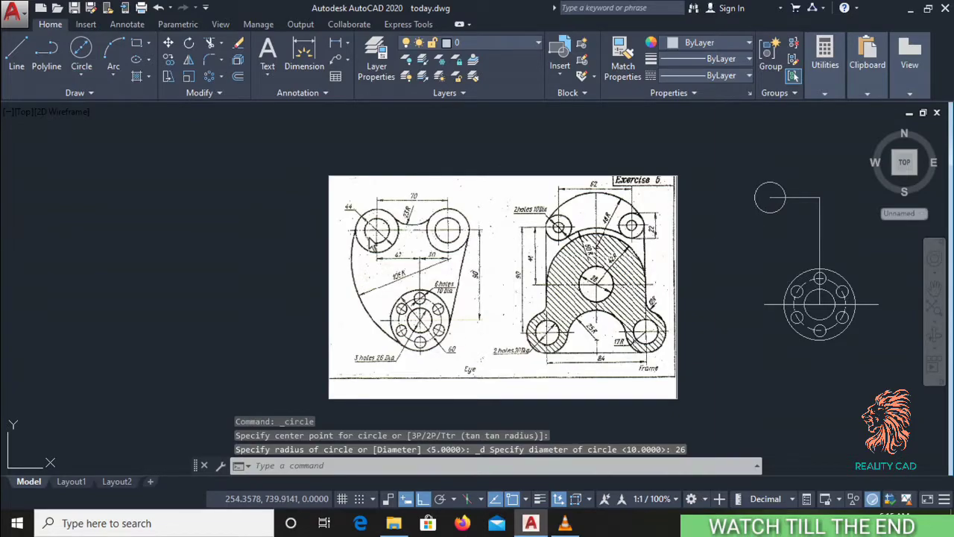
pyautogui.scroll(2, 372, 236)
# Step: Add a concentric 44-diameter circle around the upper-left 26 circle
pyautogui.click(81, 50)
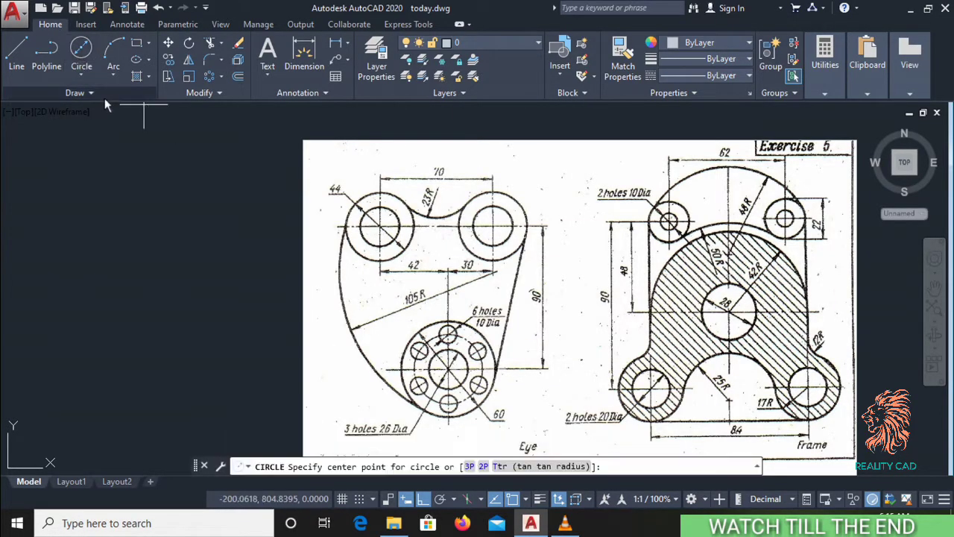
pyautogui.scroll(-3, 492, 269)
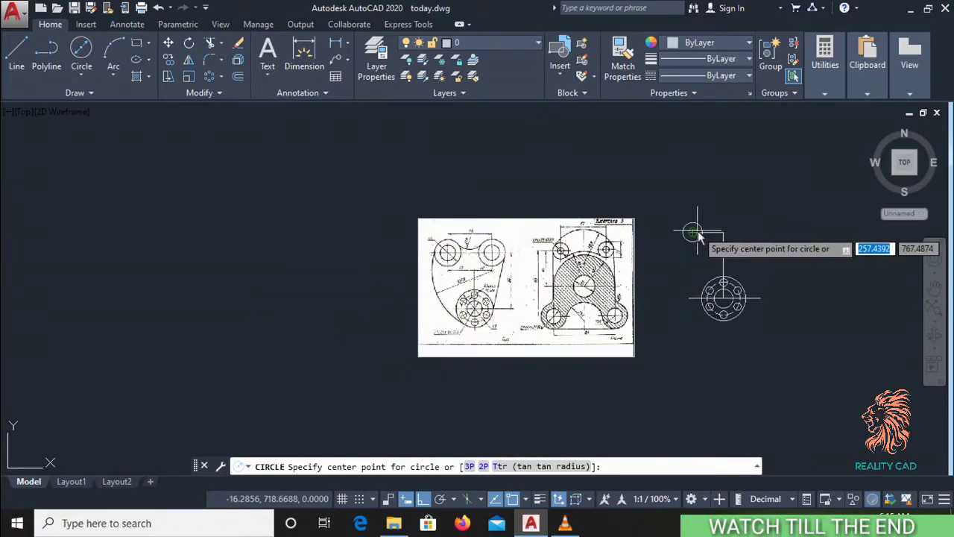
pyautogui.scroll(3, 693, 234)
pyautogui.click(666, 239)
pyautogui.write('d')
pyautogui.press('Return')
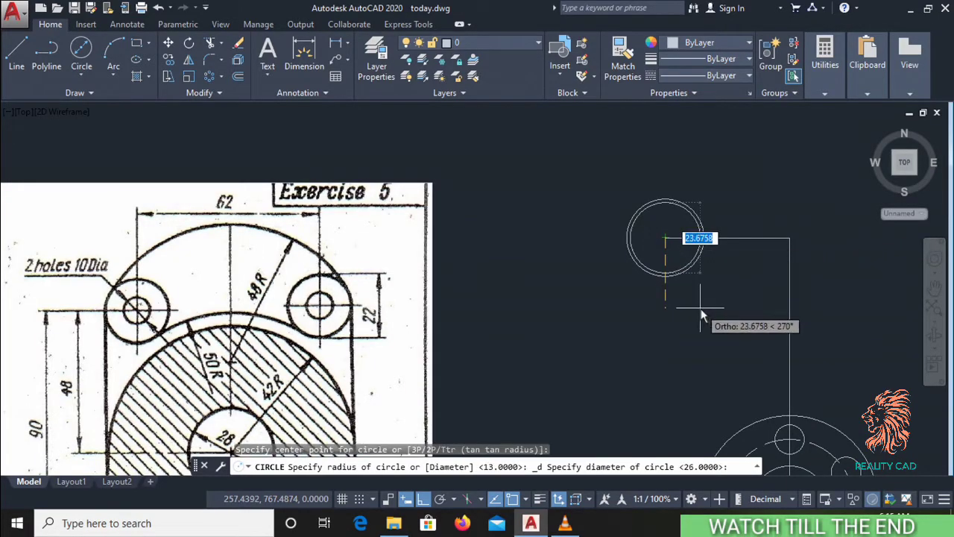
pyautogui.write('44')
pyautogui.press('Return')
pyautogui.scroll(-2, 699, 303)
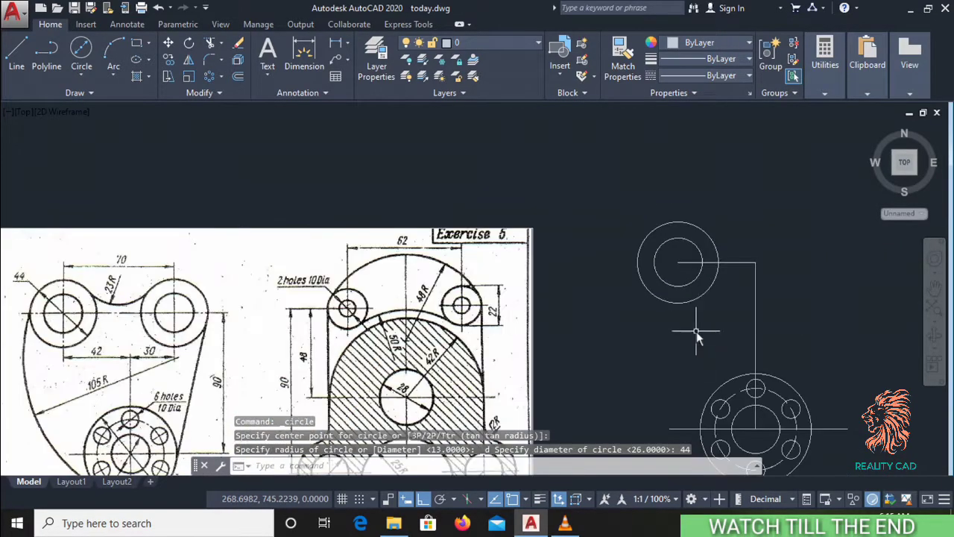
pyautogui.moveTo(696, 331); pyautogui.dragTo(697, 273, button='middle')
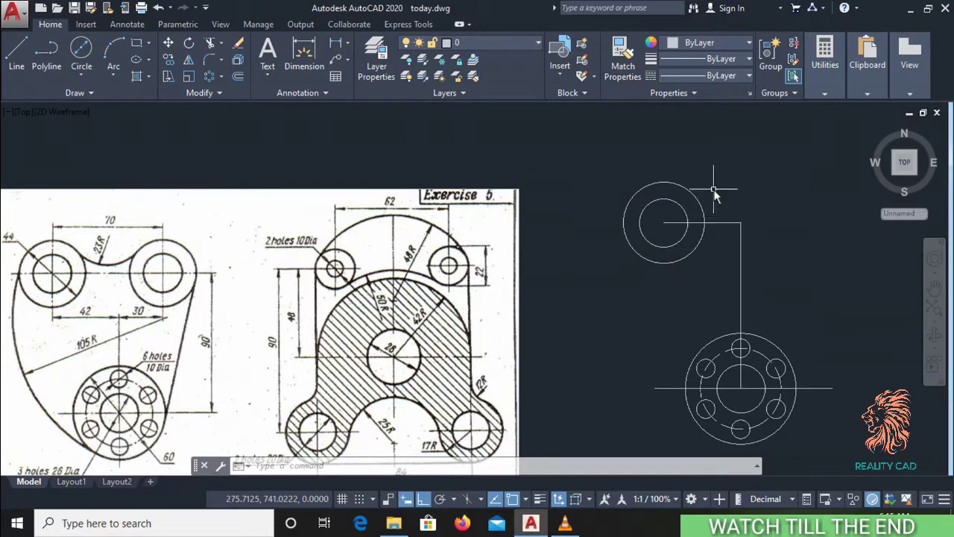
pyautogui.write('L')
# Step: Draw a 30-unit horizontal line right from the upper centerline intersection
pyautogui.press('Return')
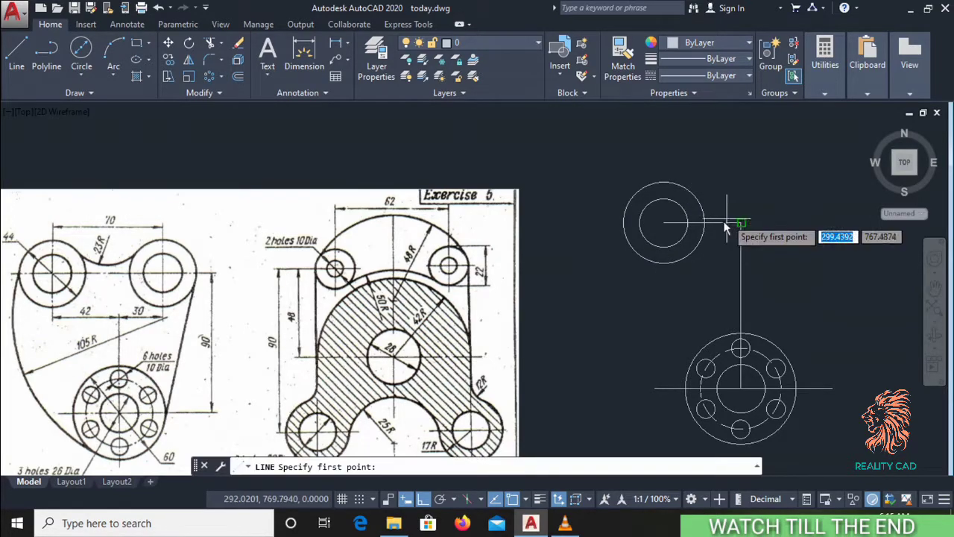
pyautogui.click(740, 222)
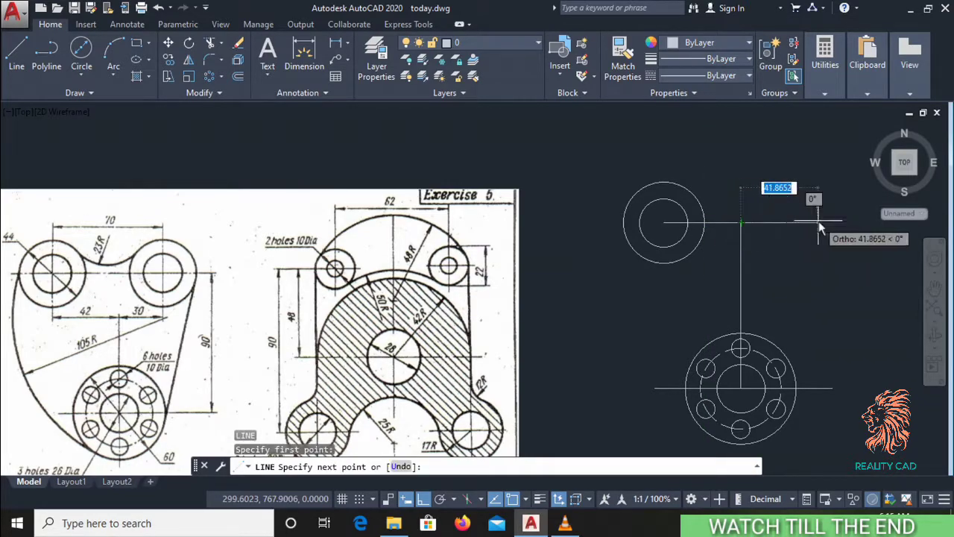
pyautogui.write('30')
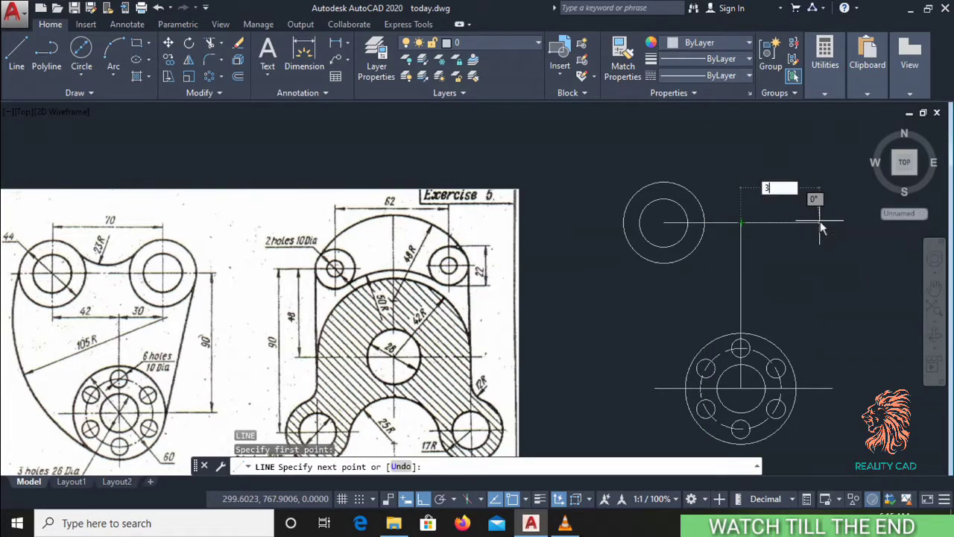
pyautogui.press('Return')
pyautogui.press('Return')
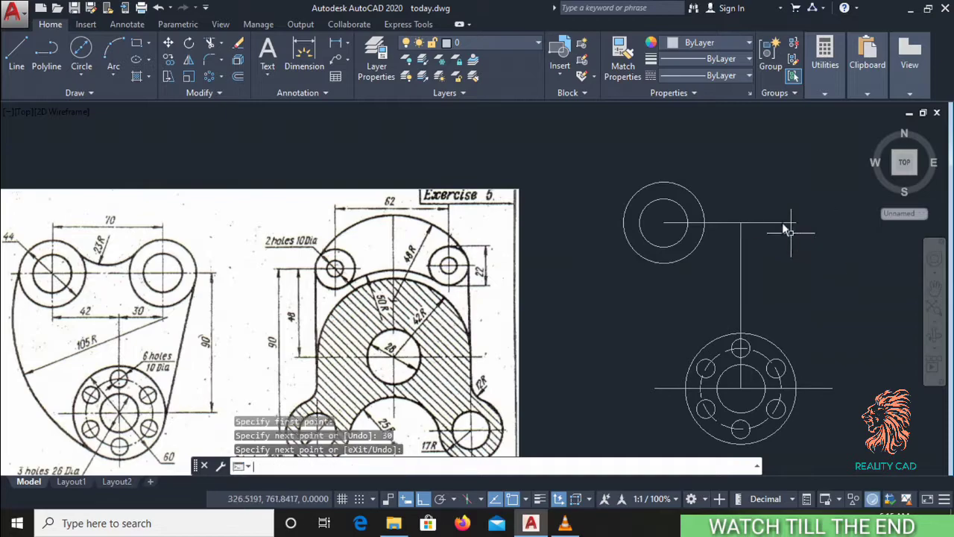
# Step: Copy the 26/44 boss circles to the right end of the 30 line
pyautogui.click(699, 174)
pyautogui.click(666, 209)
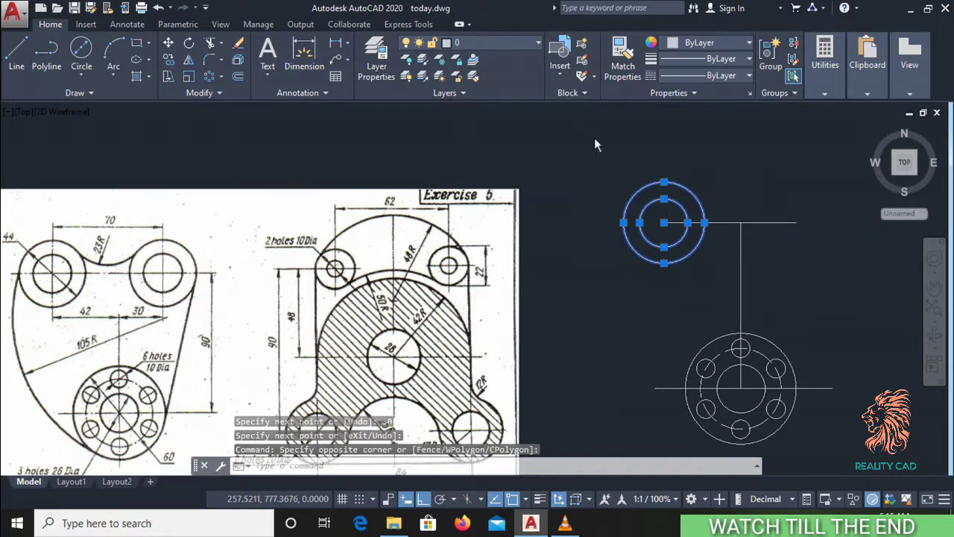
pyautogui.rightClick(594, 138)
pyautogui.click(634, 251)
pyautogui.click(663, 222)
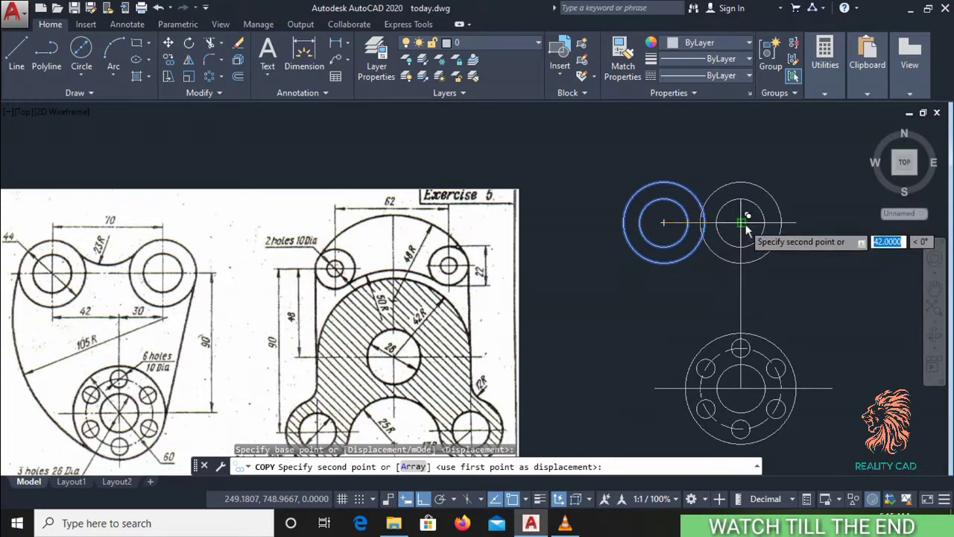
pyautogui.click(796, 222)
pyautogui.press('Escape')
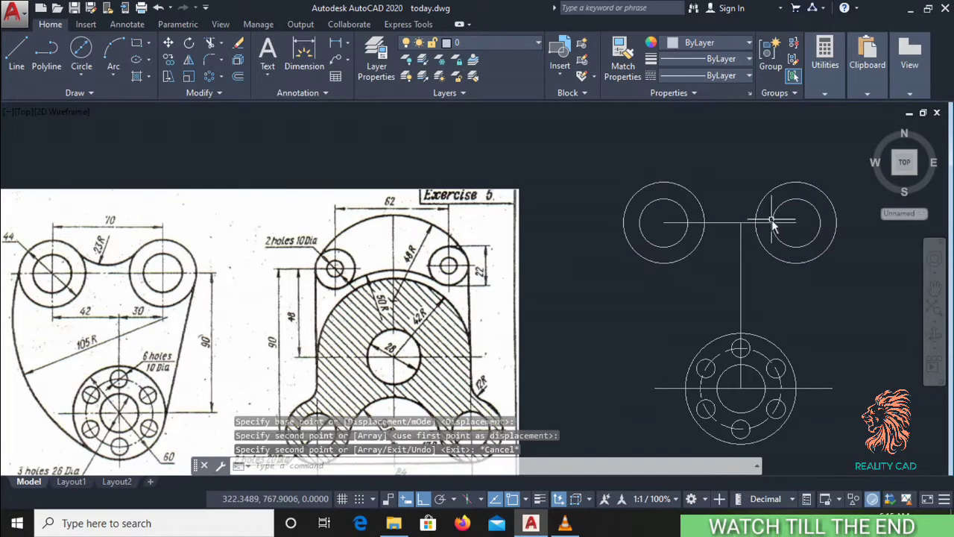
pyautogui.scroll(-2, 714, 212)
pyautogui.moveTo(687, 266); pyautogui.dragTo(663, 267, button='middle')
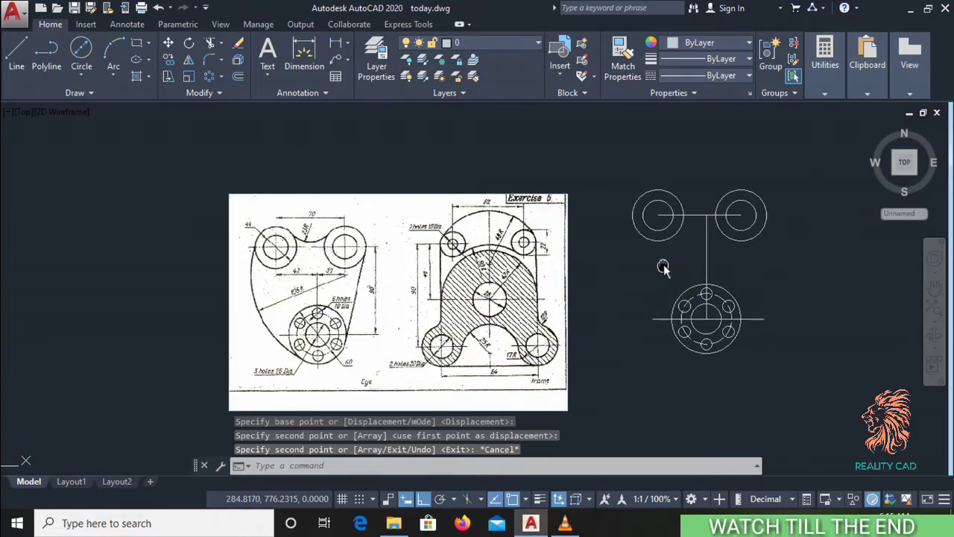
pyautogui.scroll(2, 308, 248)
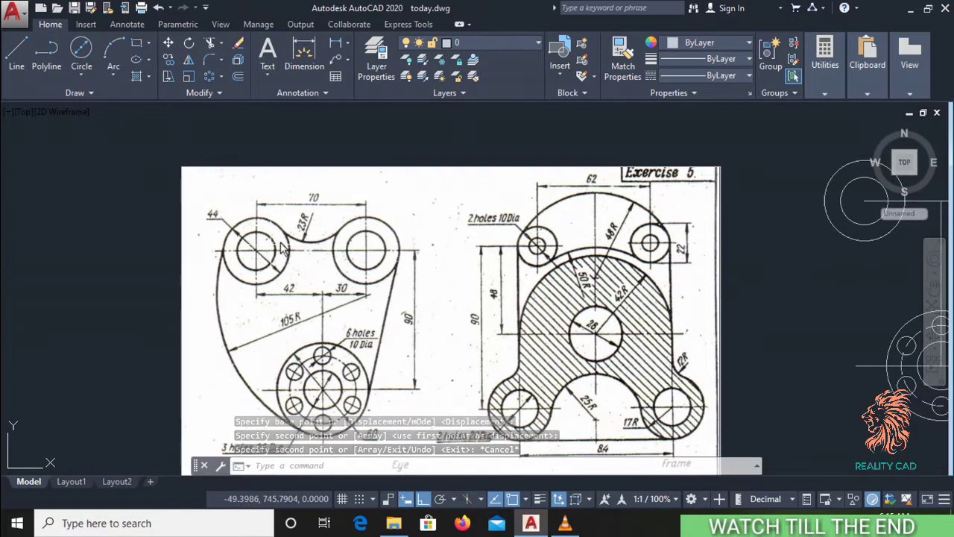
# Step: Draw a 23-radius circle tangent to both upper 44 boss circles
pyautogui.click(81, 78)
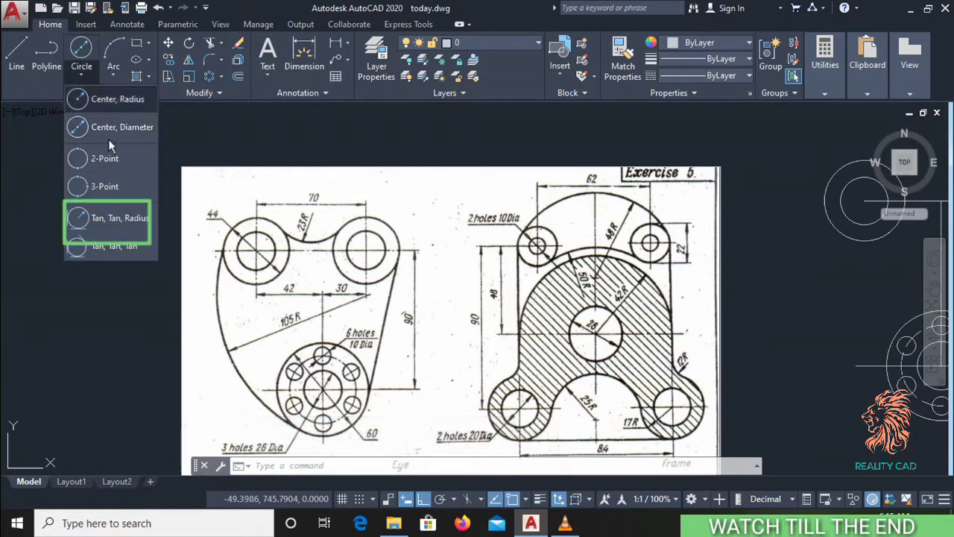
pyautogui.click(126, 213)
pyautogui.scroll(-2, 210, 202)
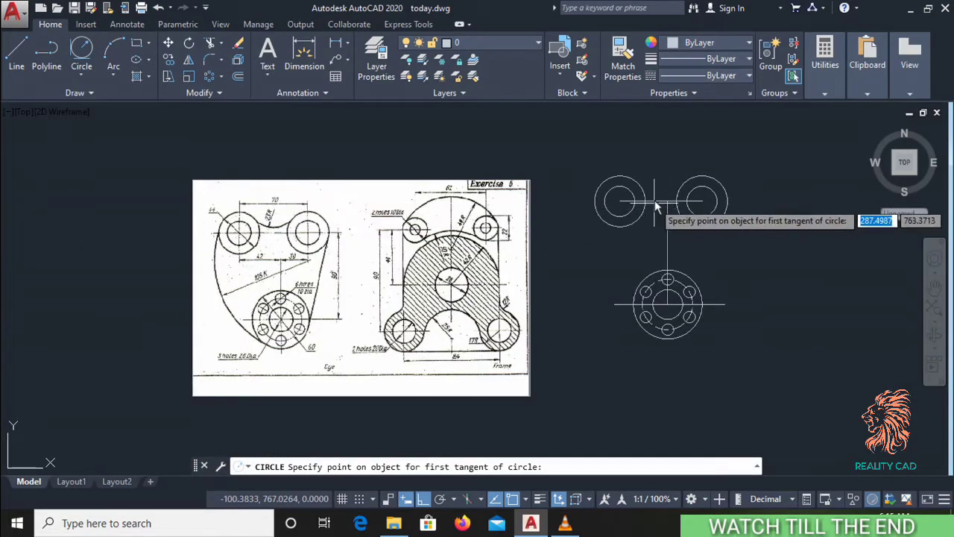
pyautogui.scroll(2, 623, 196)
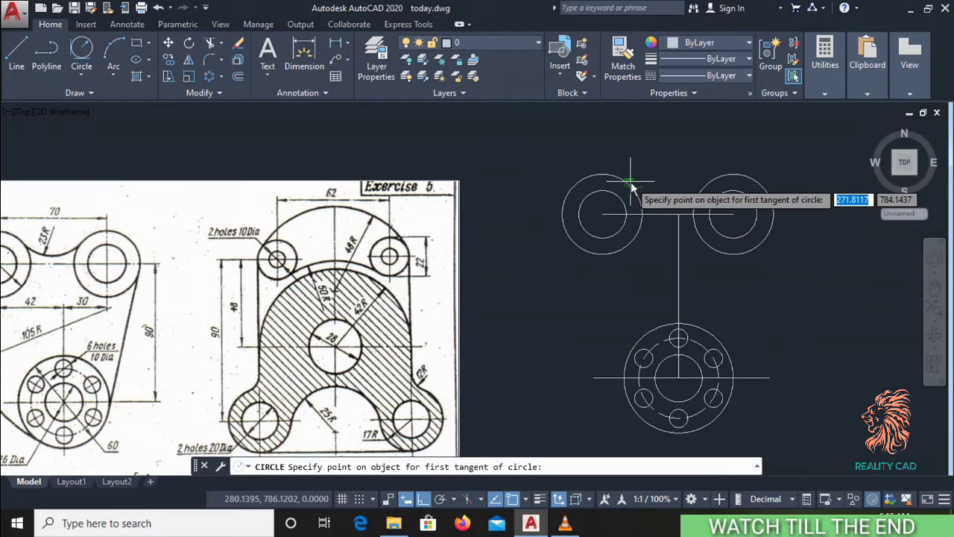
pyautogui.click(631, 181)
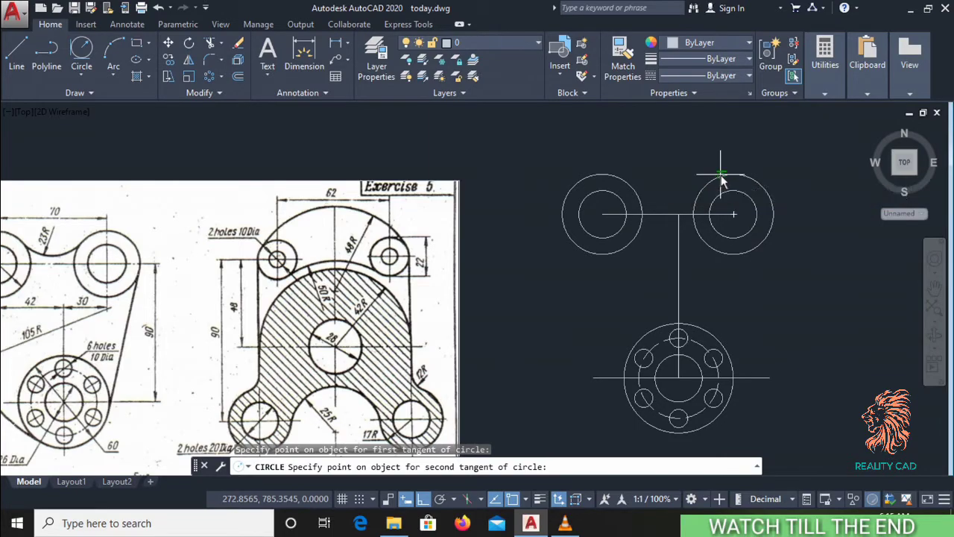
pyautogui.click(722, 180)
pyautogui.write('23')
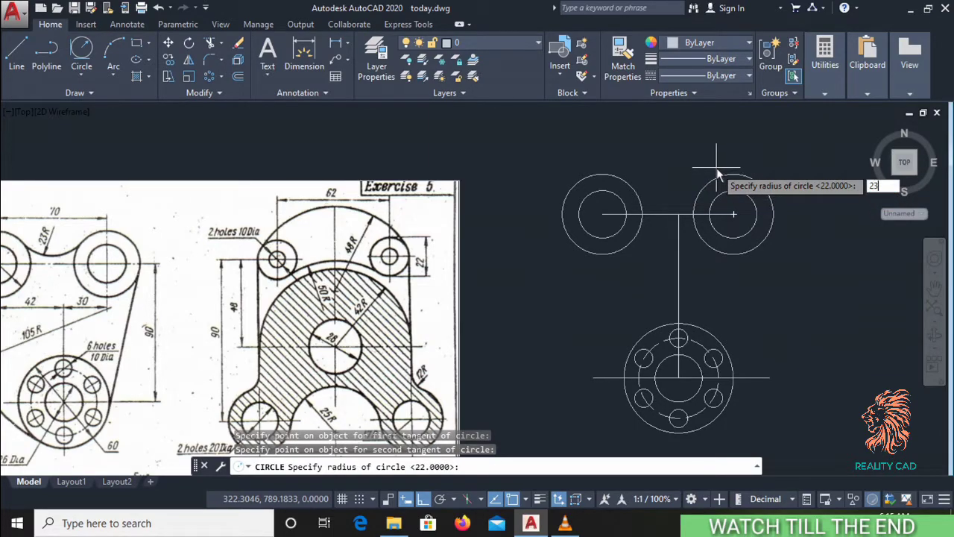
pyautogui.press('Return')
# Step: Trim away the top arc of the 23-radius circle
pyautogui.write('tr')
pyautogui.press('Return')
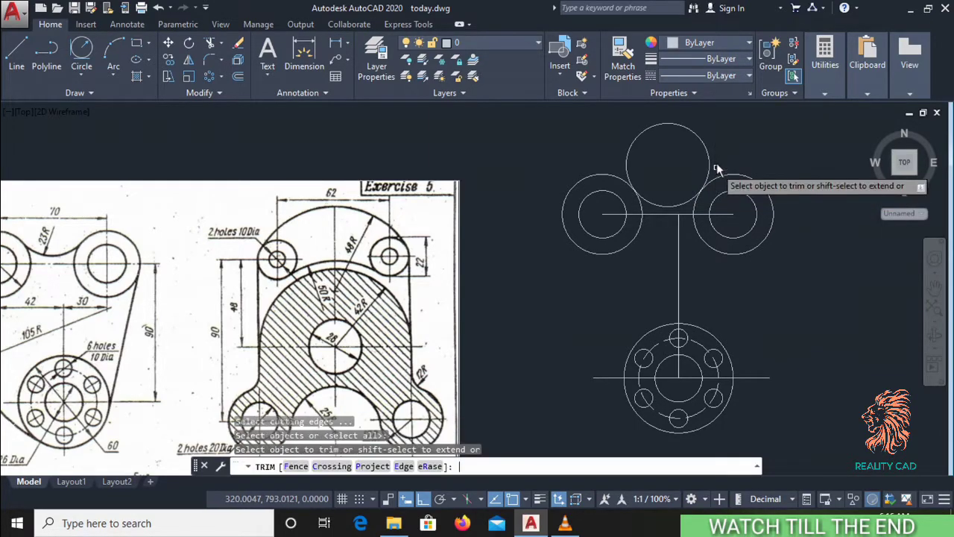
pyautogui.click(749, 165)
pyautogui.click(680, 149)
pyautogui.scroll(-2, 680, 149)
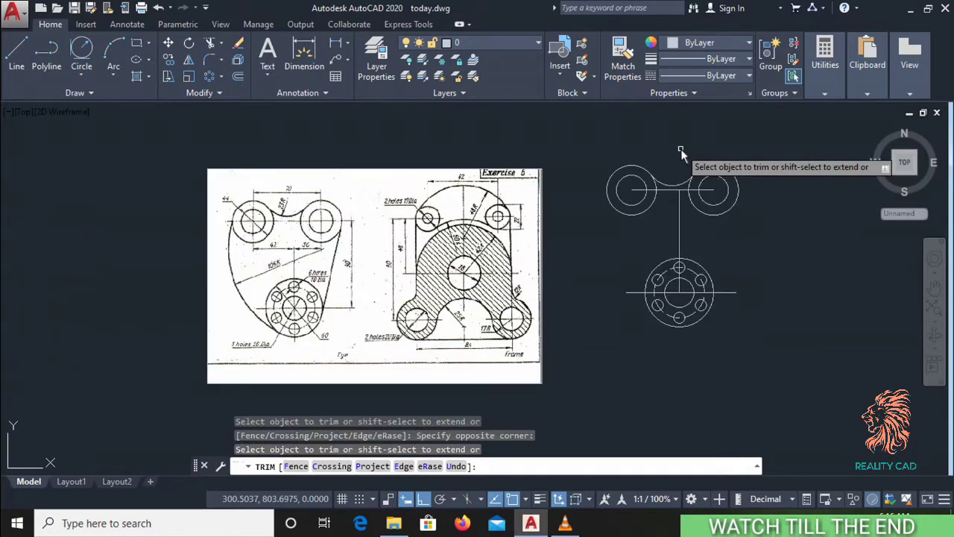
pyautogui.press('Escape')
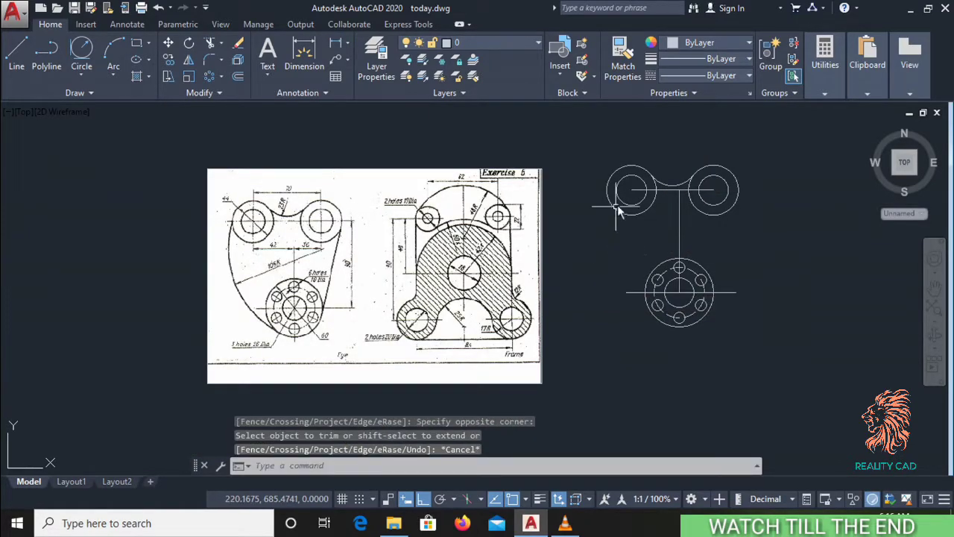
# Step: Draw a line tangent to the upper-right 44 boss and the lower 60 flange circle
pyautogui.click(15, 54)
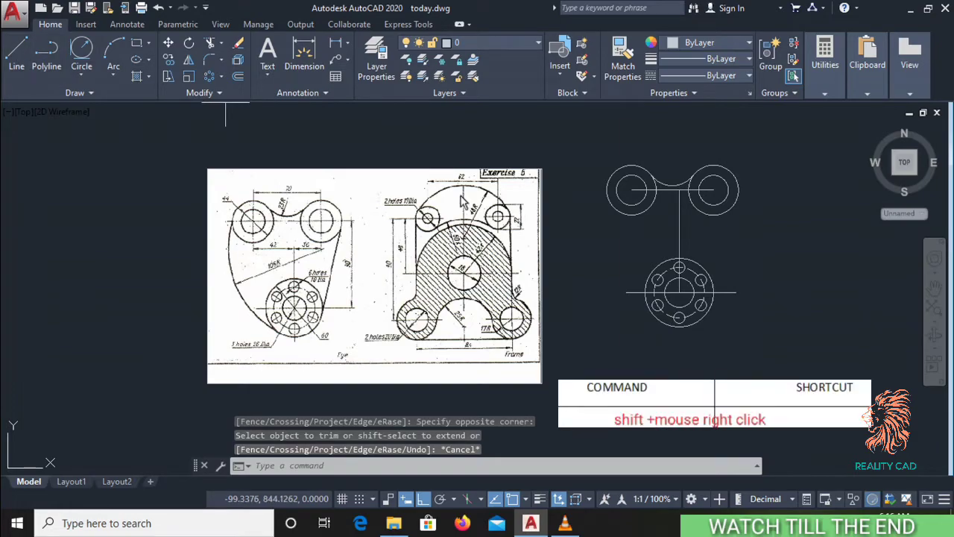
pyautogui.keyDown('shift'); pyautogui.rightClick(783, 216); pyautogui.keyUp('shift')
pyautogui.click(775, 378)
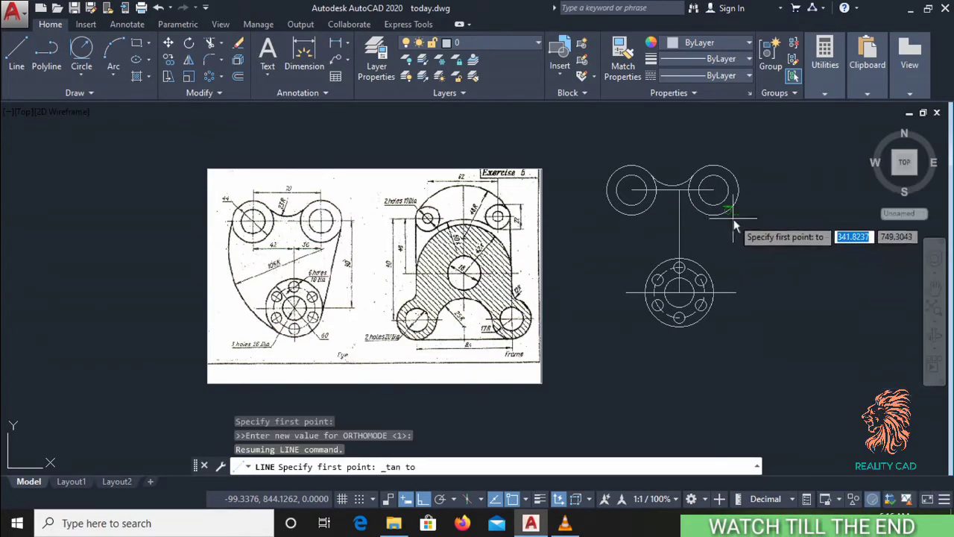
pyautogui.click(733, 215)
pyautogui.keyDown('shift'); pyautogui.rightClick(760, 272); pyautogui.keyUp('shift')
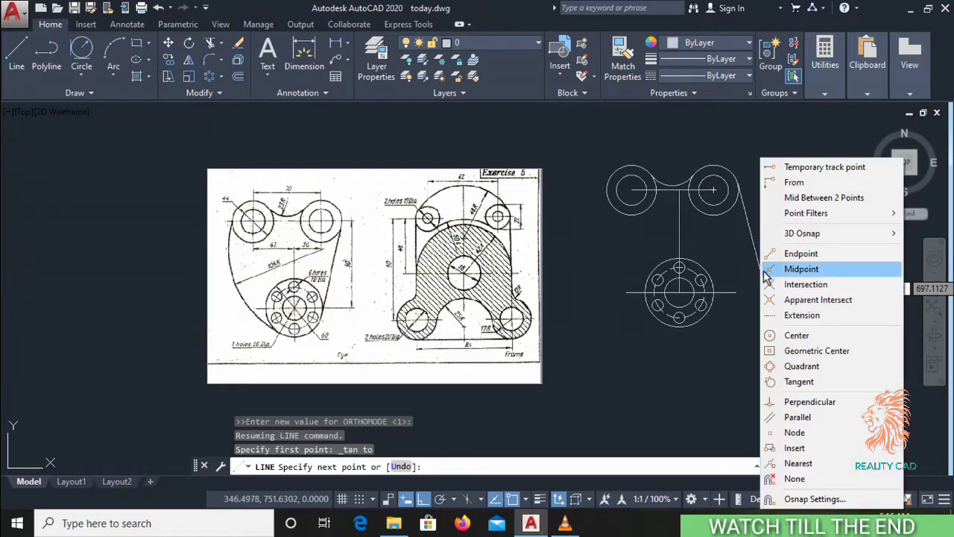
pyautogui.click(799, 380)
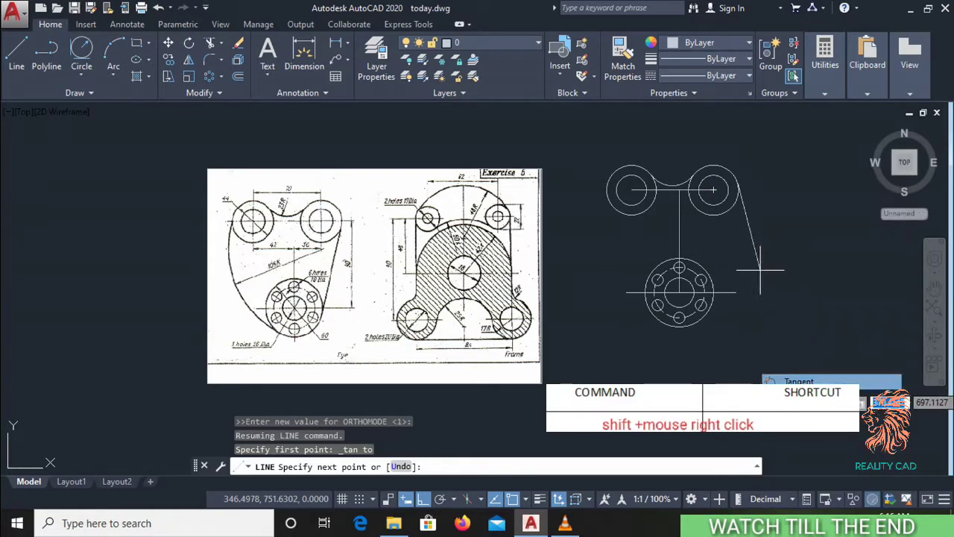
pyautogui.click(711, 300)
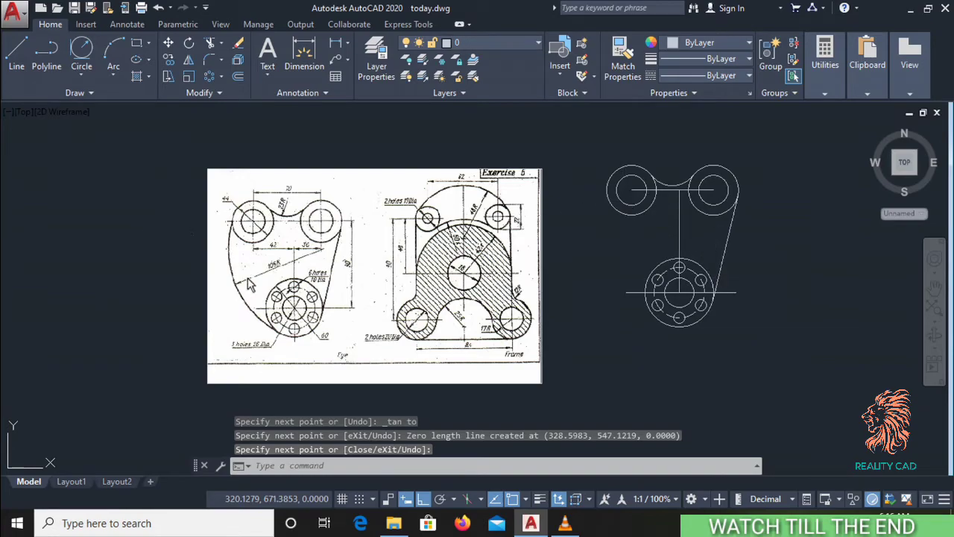
# Step: Draw a 105-radius circle tangent to the upper-left boss and the lower 60 flange circle
pyautogui.click(81, 74)
pyautogui.click(112, 216)
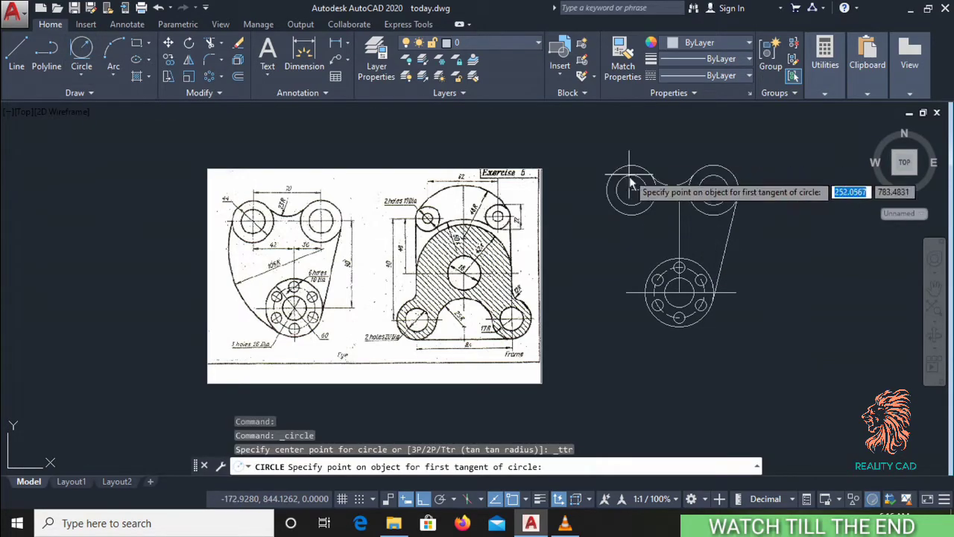
pyautogui.click(606, 198)
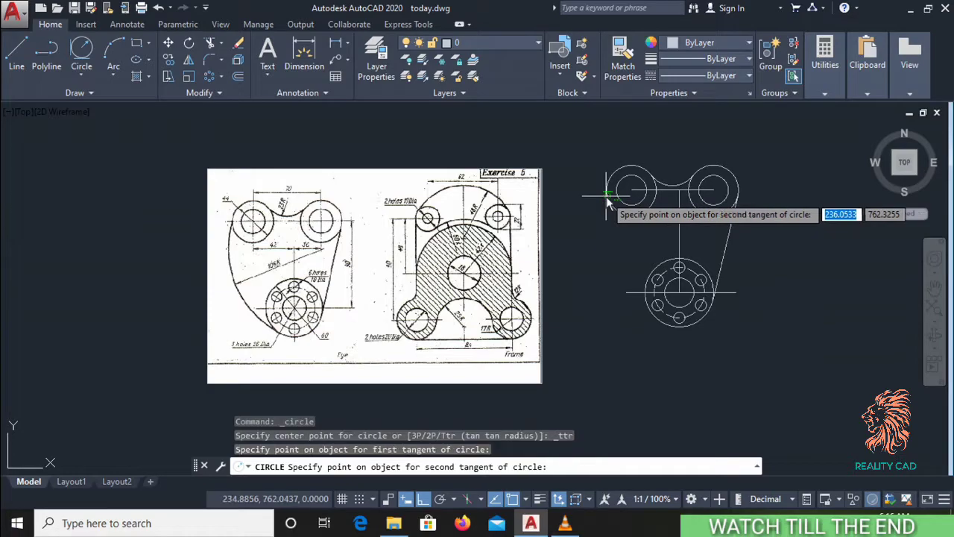
pyautogui.click(652, 315)
pyautogui.scroll(4, 284, 276)
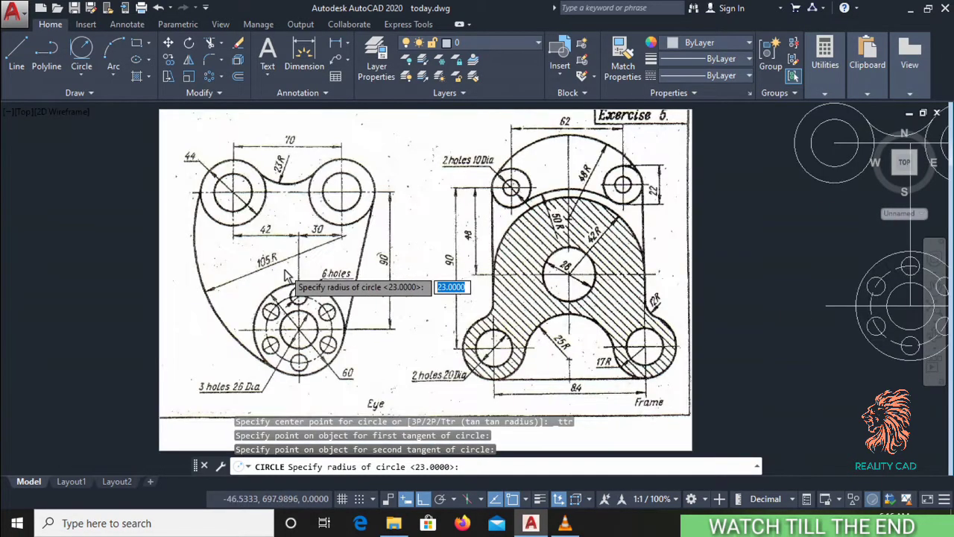
pyautogui.scroll(2, 284, 276)
pyautogui.scroll(-5, 285, 276)
pyautogui.scroll(-2, 285, 276)
pyautogui.write('105')
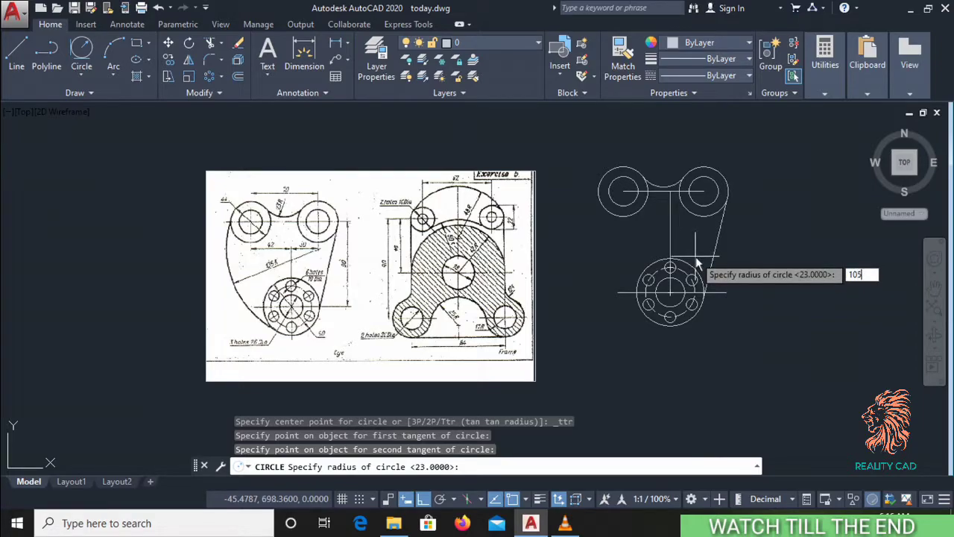
pyautogui.press('Return')
pyautogui.write('TR')
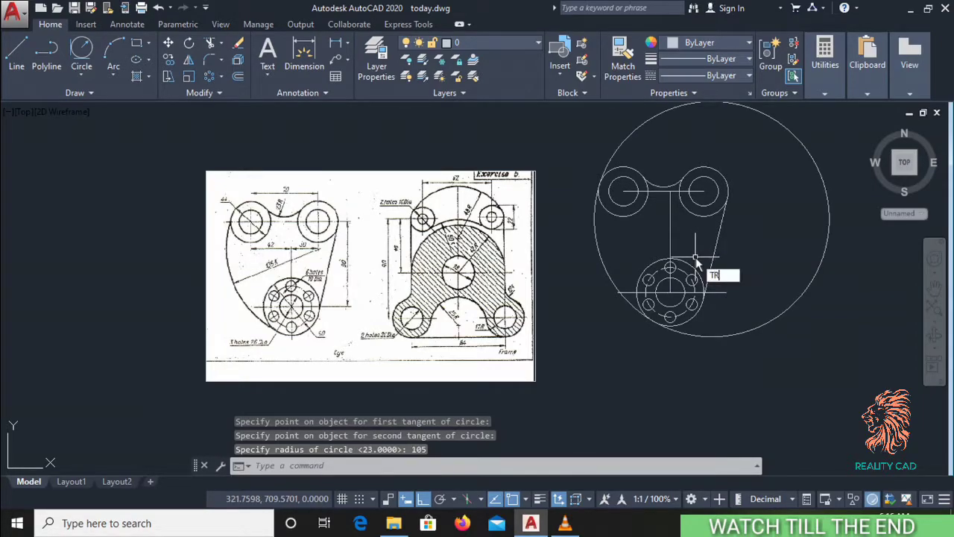
pyautogui.press('Return')
# Step: Trim away the big circle's excess outer arc
pyautogui.click(779, 261)
pyautogui.click(748, 328)
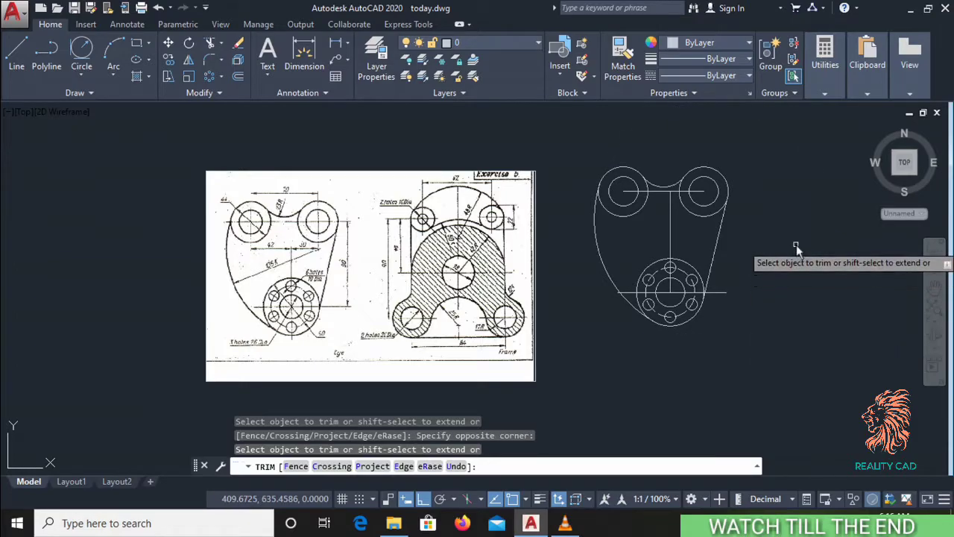
pyautogui.press('Escape')
pyautogui.scroll(3, 715, 293)
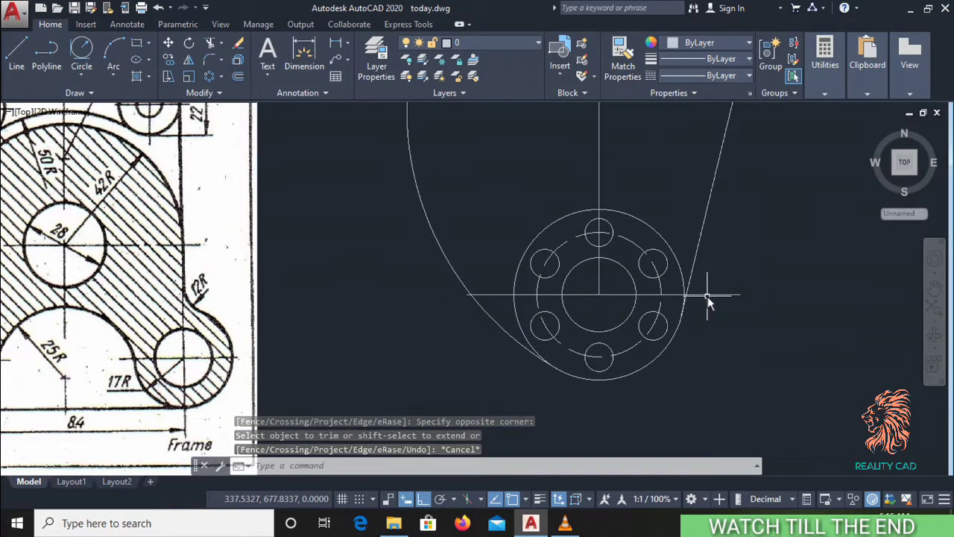
# Step: Select the horizontal line across the lower circle, nudging it slightly in the process
pyautogui.click(707, 295)
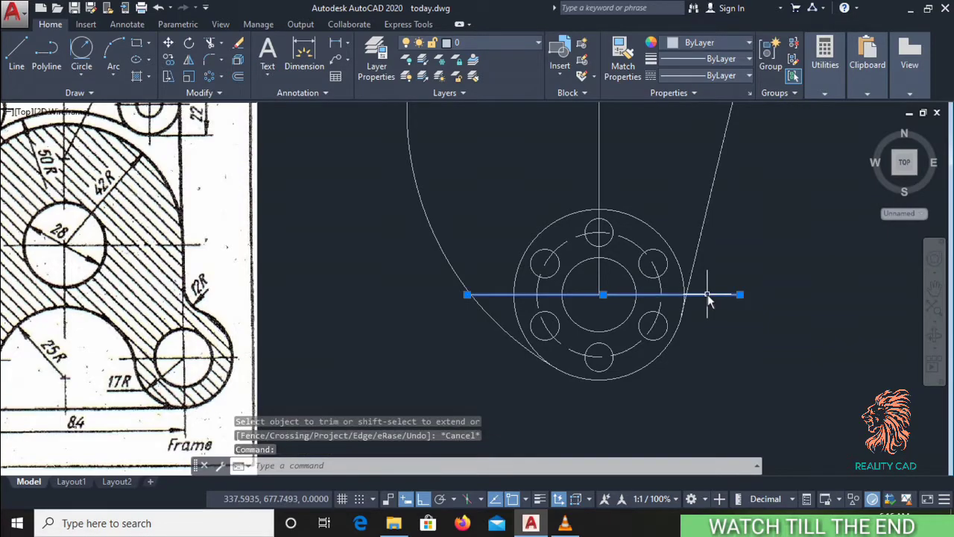
pyautogui.scroll(-3, 707, 294)
pyautogui.scroll(-1, 707, 294)
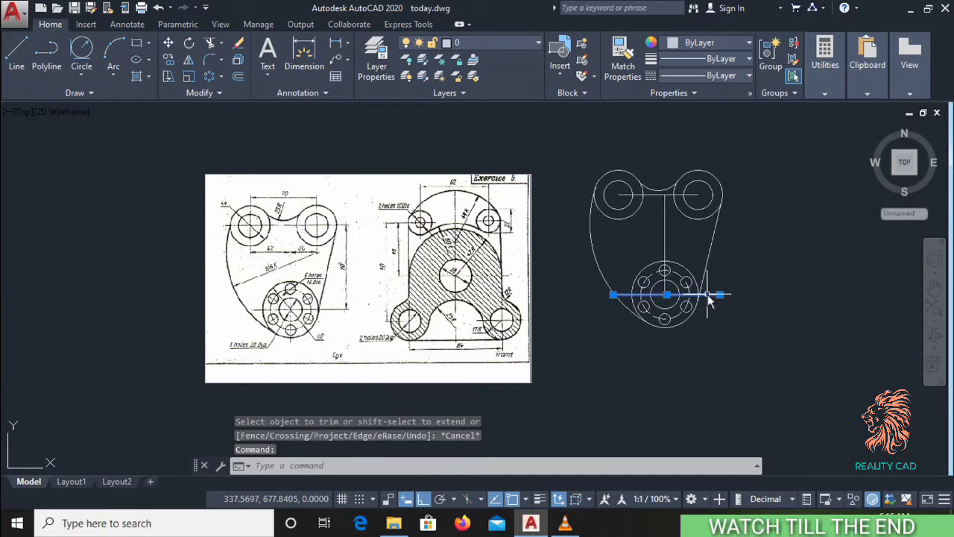
pyautogui.scroll(2, 707, 294)
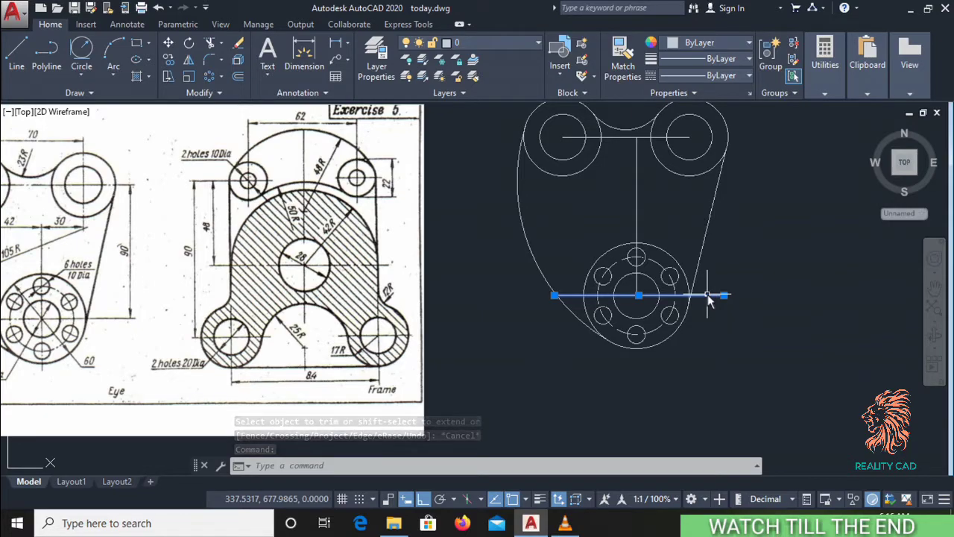
pyautogui.press('Escape')
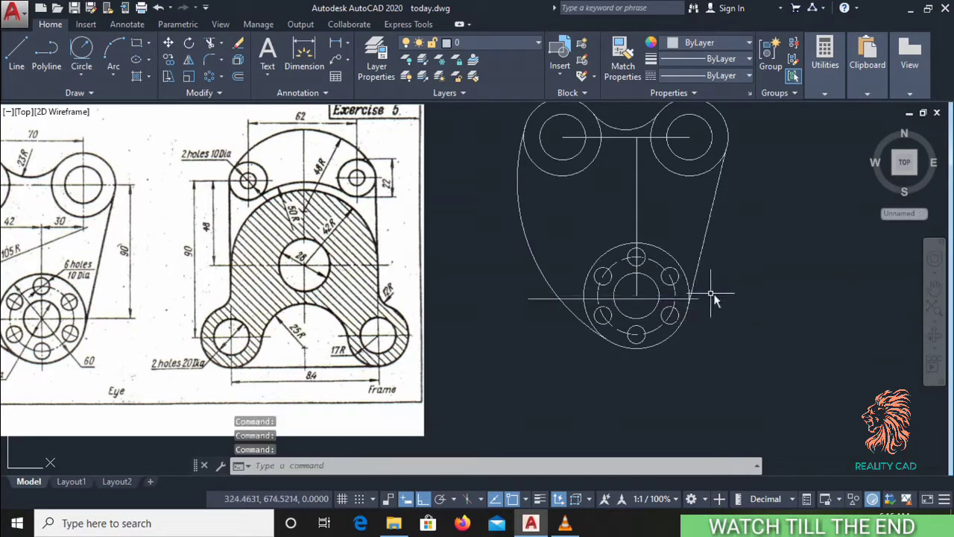
pyautogui.click(682, 300)
pyautogui.moveTo(681, 300); pyautogui.dragTo(698, 294)
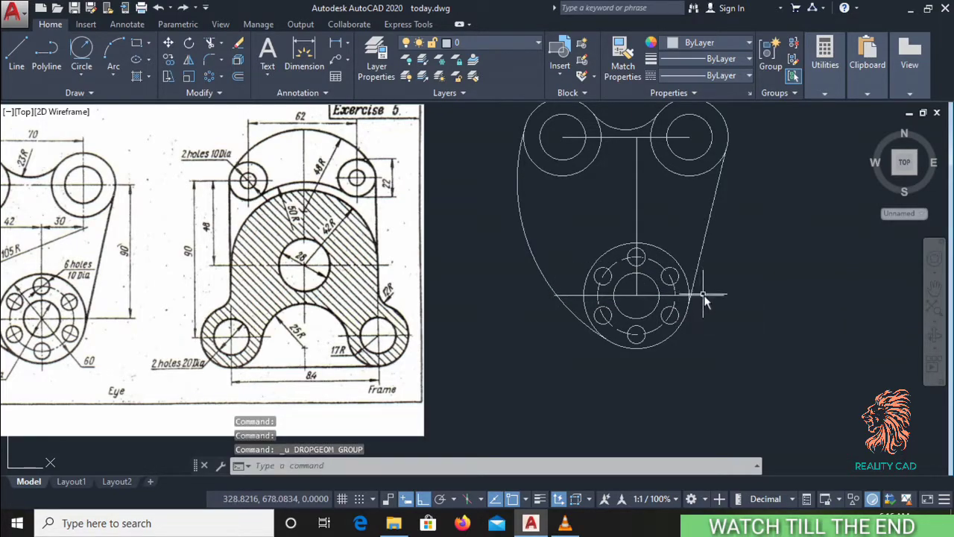
# Step: Erase the horizontal line through the lower bolt-hole circle from the right-click menu
pyautogui.click(703, 294)
pyautogui.click(699, 320)
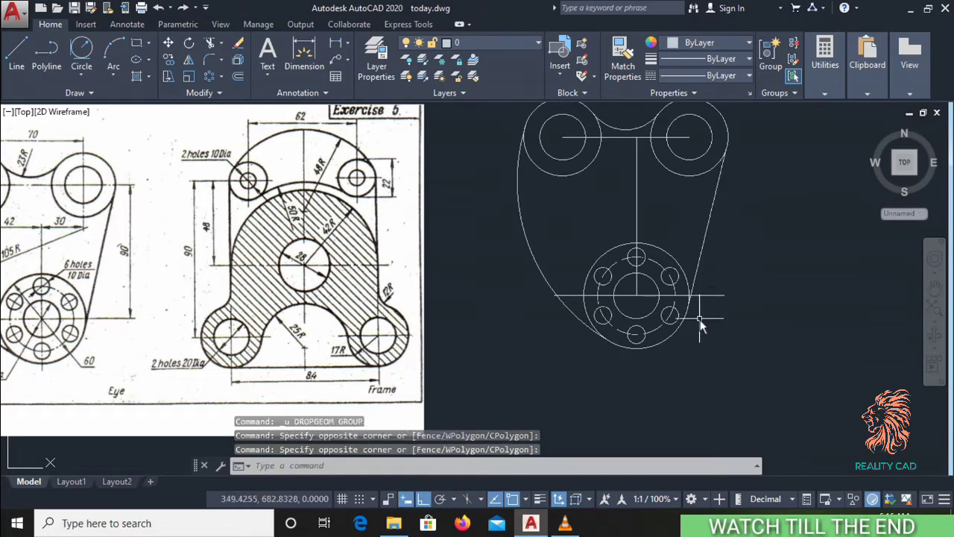
pyautogui.click(738, 289)
pyautogui.click(718, 311)
pyautogui.rightClick(718, 311)
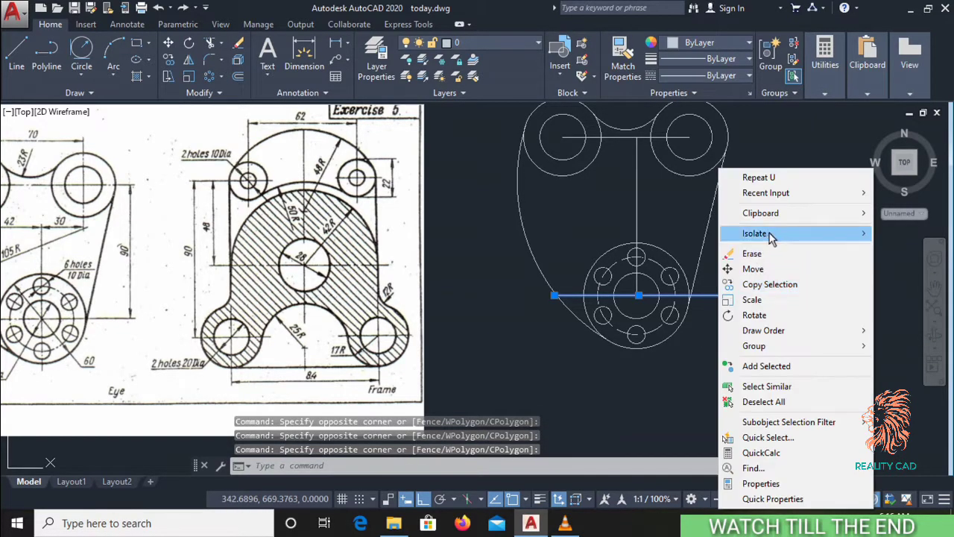
pyautogui.click(758, 251)
pyautogui.click(760, 256)
pyautogui.scroll(-2, 760, 264)
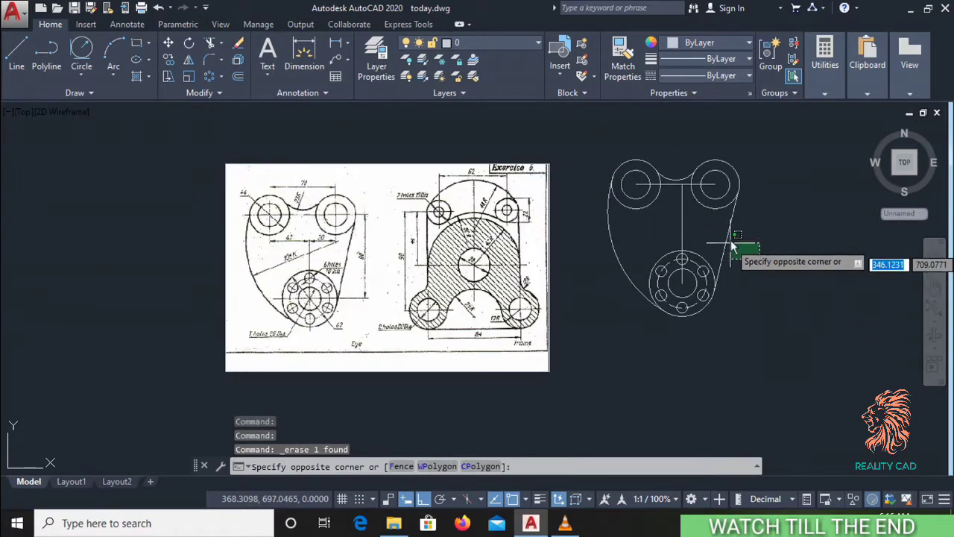
pyautogui.press('Escape')
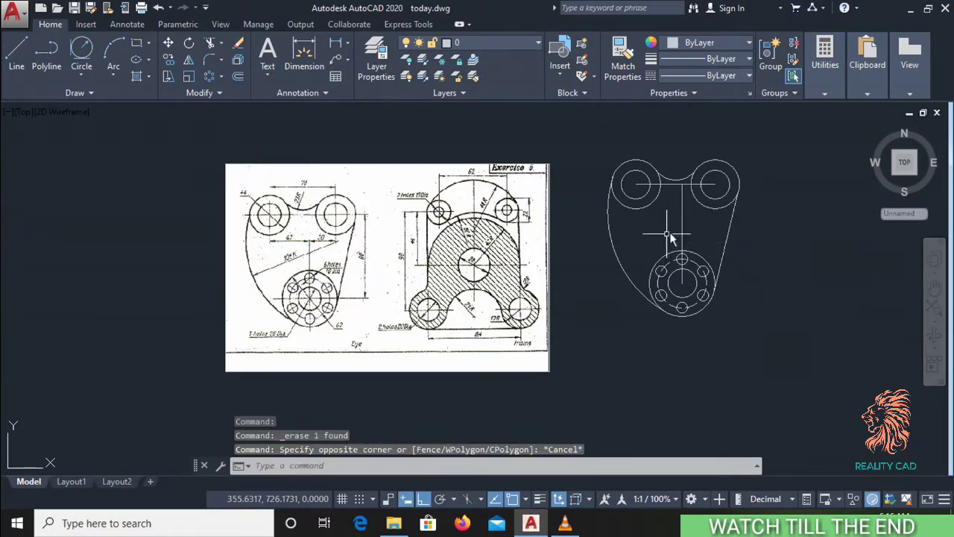
pyautogui.scroll(3, 671, 237)
pyautogui.scroll(1, 681, 230)
# Step: Give the vertical and top horizontal centre lines the dashed ACAD_ISO02W100 linetype
pyautogui.click(712, 218)
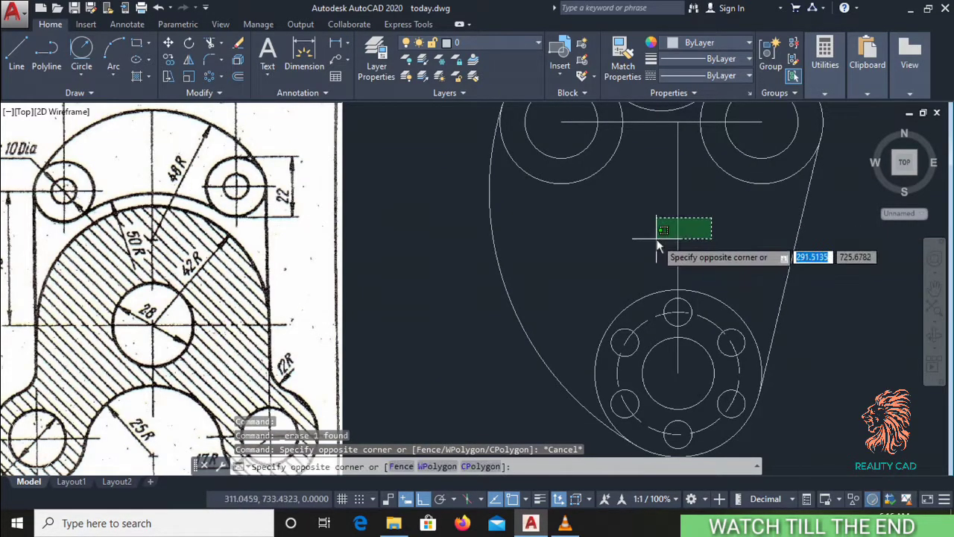
pyautogui.click(656, 239)
pyautogui.click(657, 123)
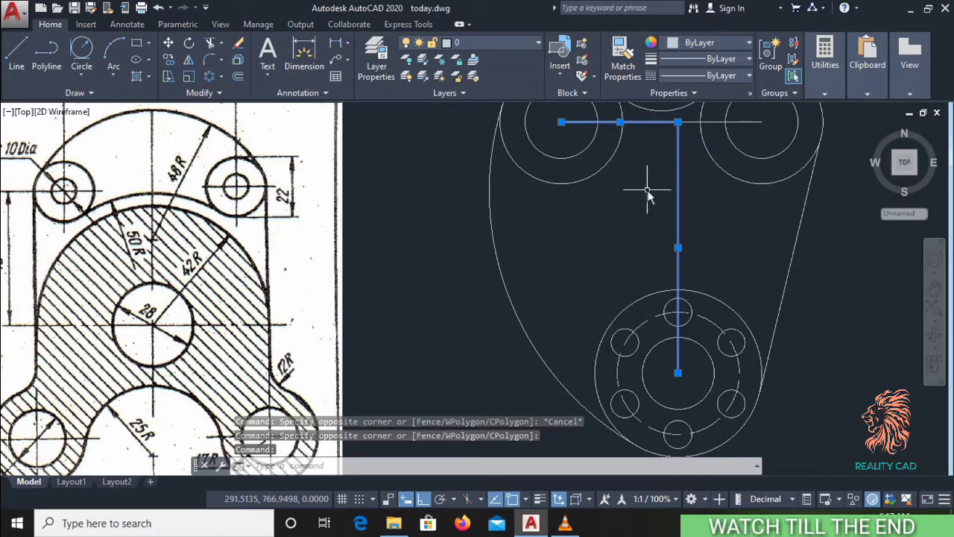
pyautogui.click(696, 124)
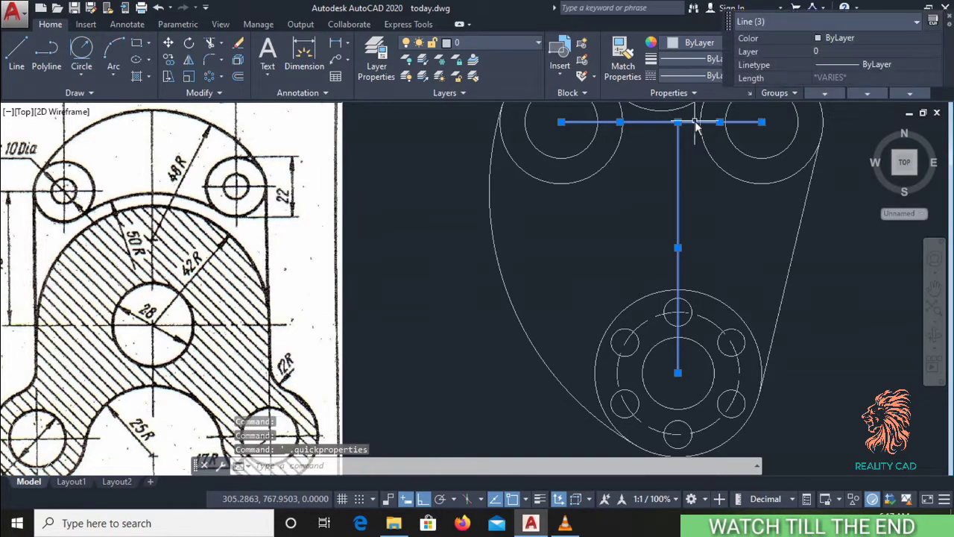
pyautogui.click(712, 77)
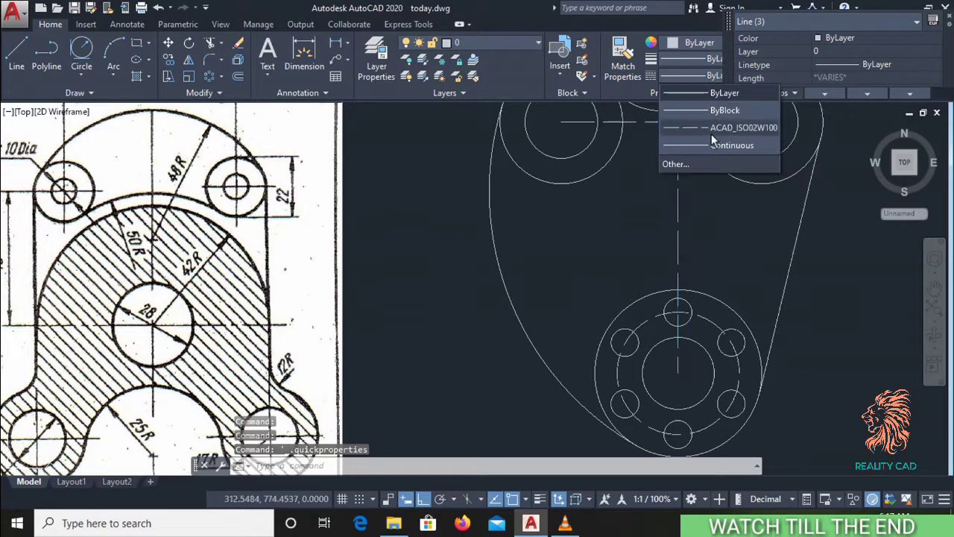
pyautogui.click(711, 134)
pyautogui.press('Escape')
pyautogui.press('Escape')
pyautogui.scroll(-2, 722, 221)
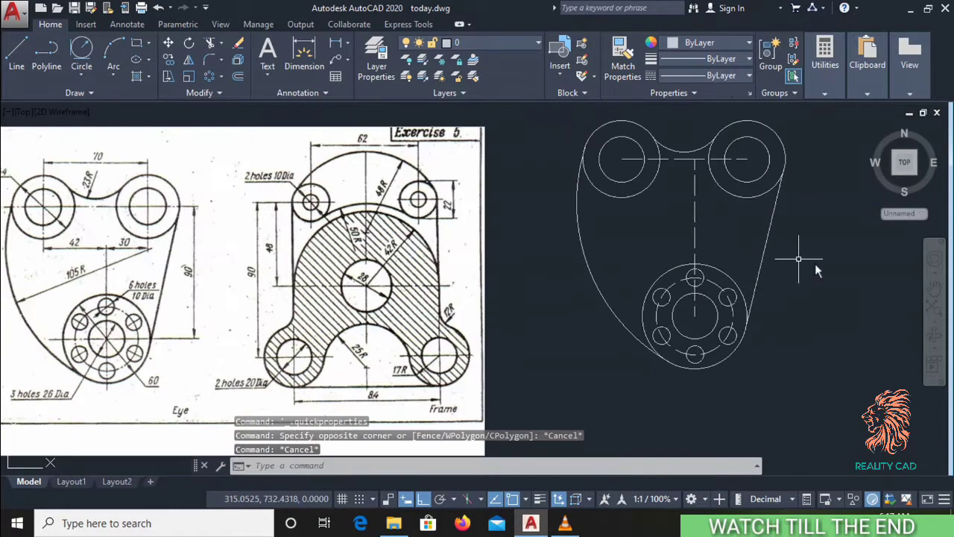
pyautogui.scroll(-2, 830, 252)
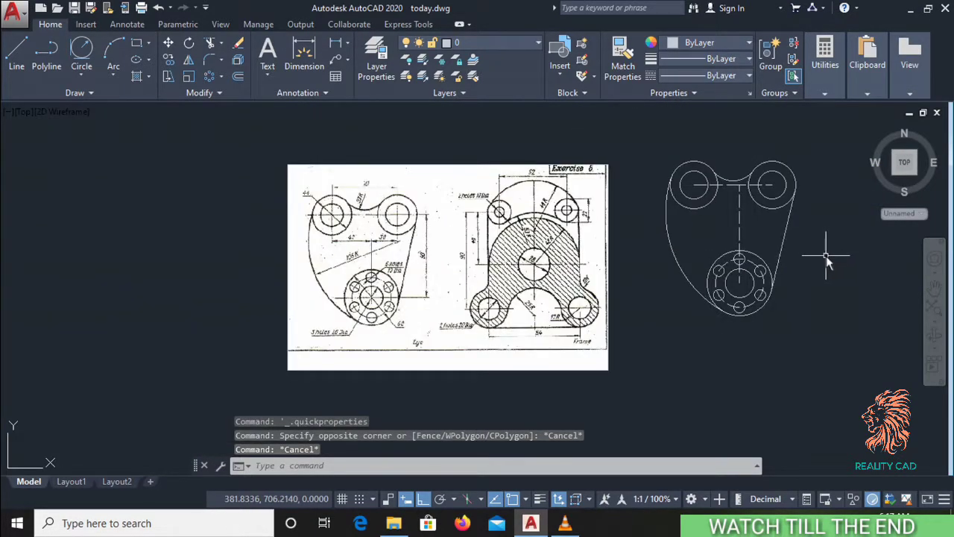
pyautogui.moveTo(826, 255); pyautogui.dragTo(727, 279, button='middle')
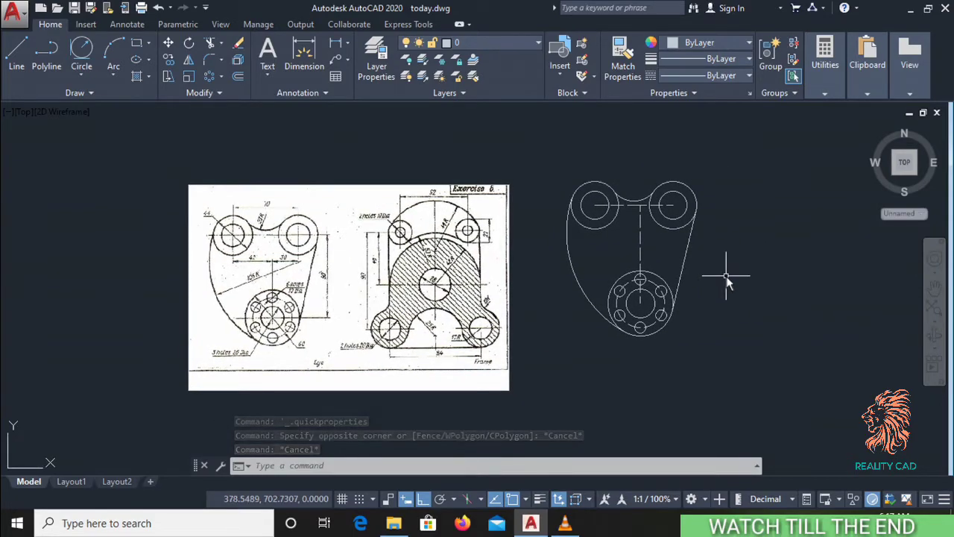
pyautogui.scroll(2, 726, 277)
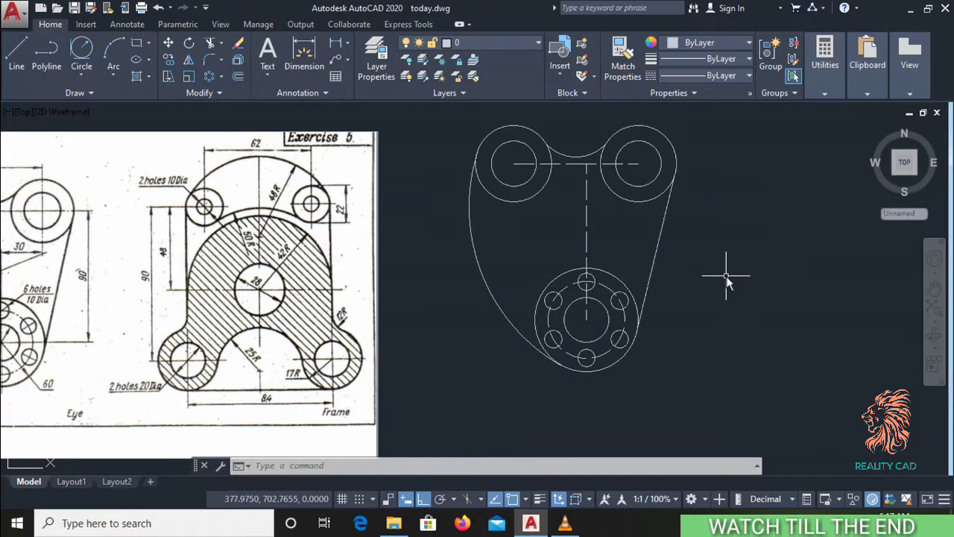
pyautogui.scroll(-2, 727, 277)
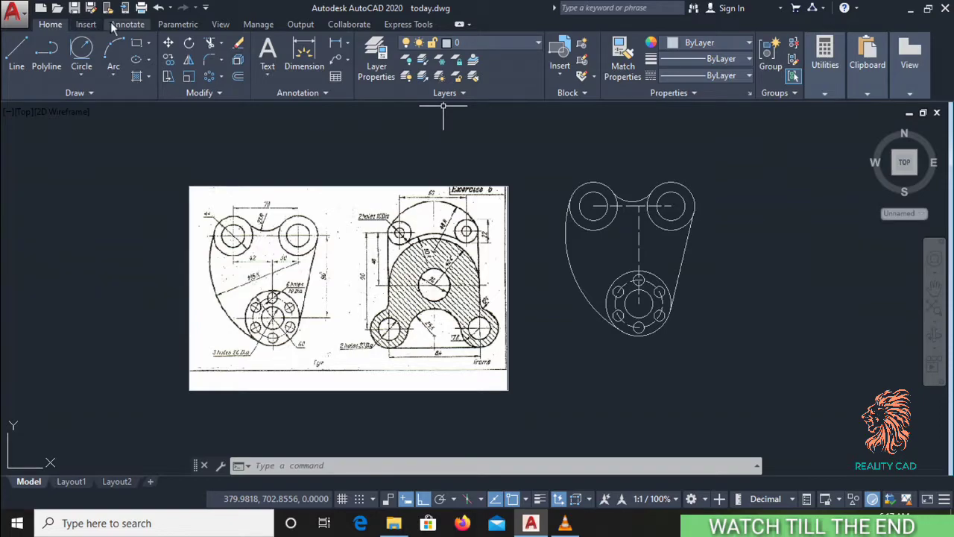
# Step: Add linear dimensions: 72 between the top hole centres and 90 down to the lower circle
pyautogui.click(127, 24)
pyautogui.click(265, 78)
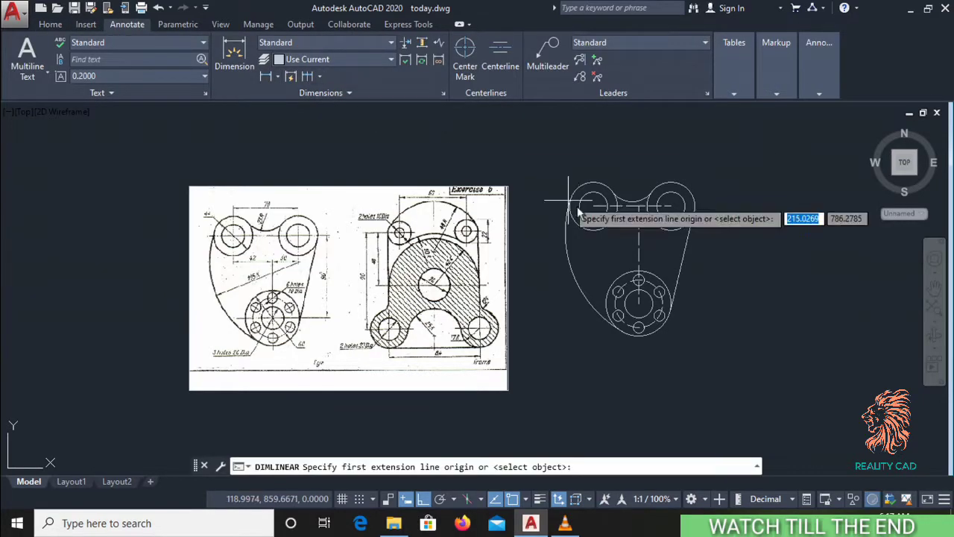
pyautogui.click(594, 205)
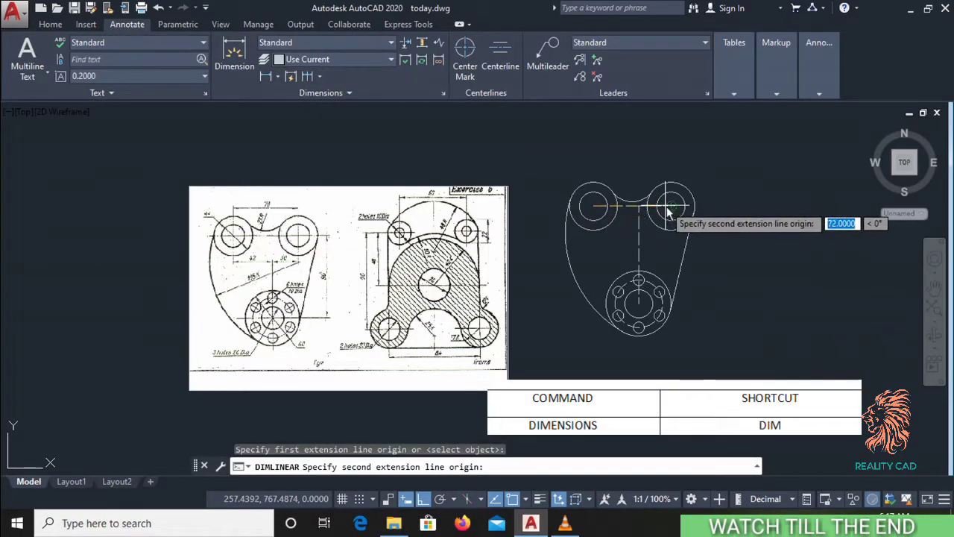
pyautogui.click(670, 205)
pyautogui.click(670, 164)
pyautogui.press('Return')
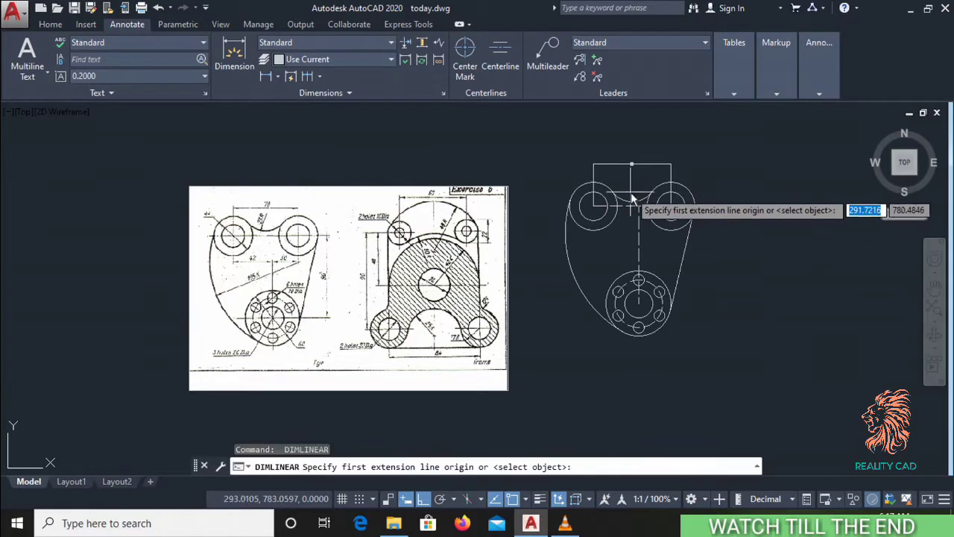
pyautogui.click(641, 308)
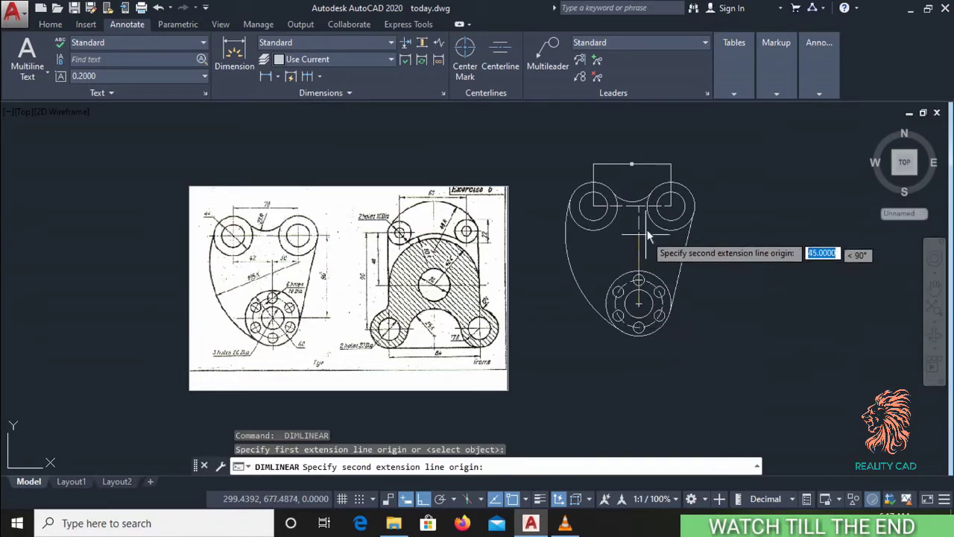
pyautogui.click(638, 206)
pyautogui.click(740, 237)
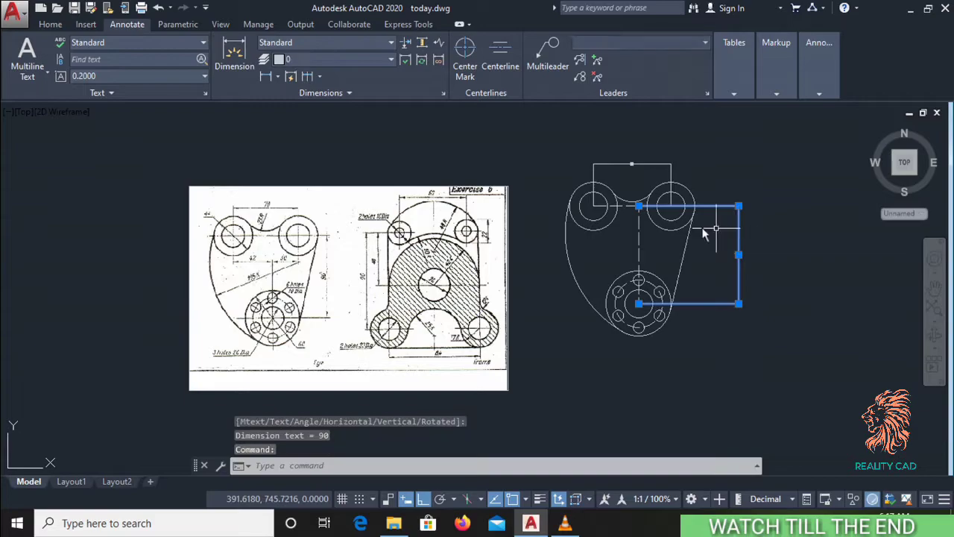
# Step: Add the horizontal 42 linear dimension below the part
pyautogui.press('Return')
pyautogui.click(632, 176)
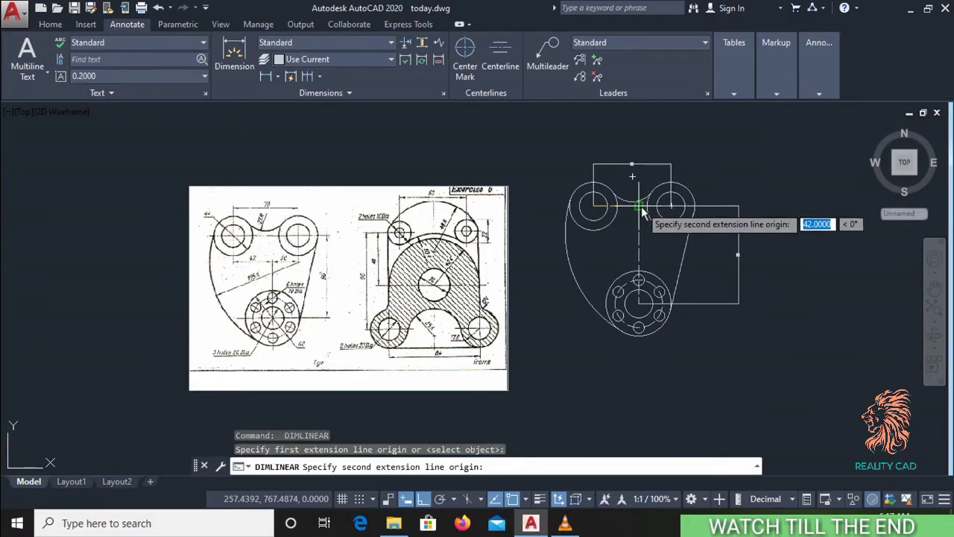
pyautogui.click(638, 206)
pyautogui.click(607, 323)
pyautogui.scroll(2, 632, 155)
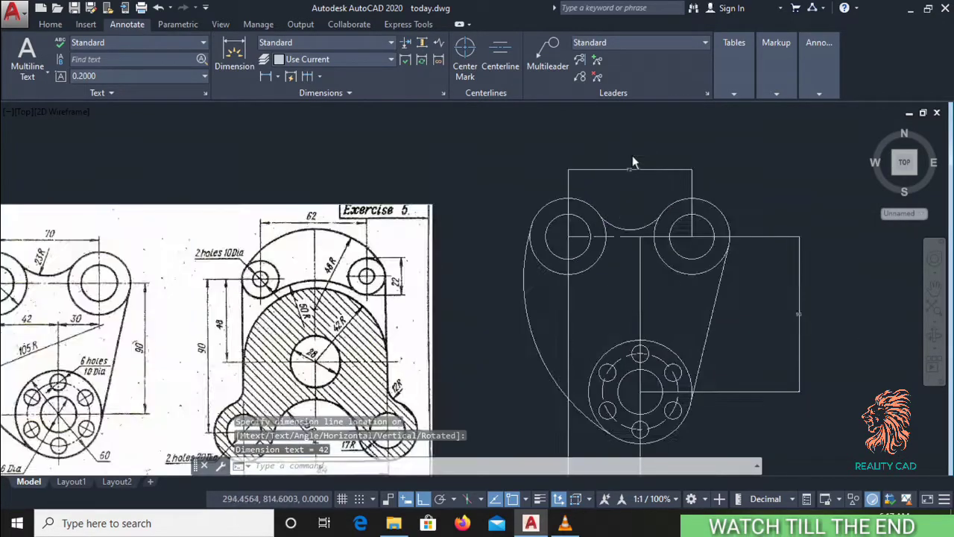
pyautogui.scroll(2, 632, 154)
pyautogui.scroll(-4, 632, 154)
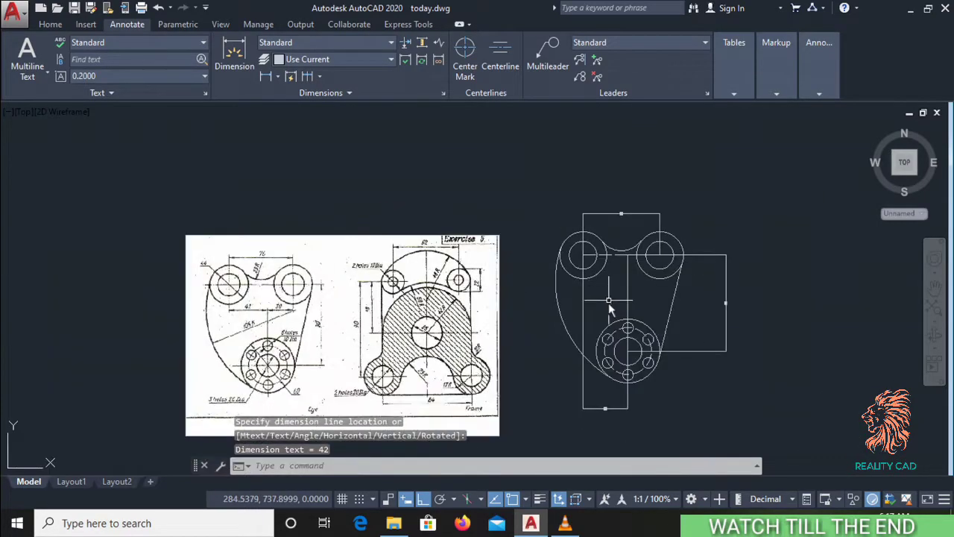
pyautogui.scroll(1, 595, 328)
pyautogui.scroll(1, 586, 330)
pyautogui.scroll(2, 587, 330)
pyautogui.scroll(-4, 587, 331)
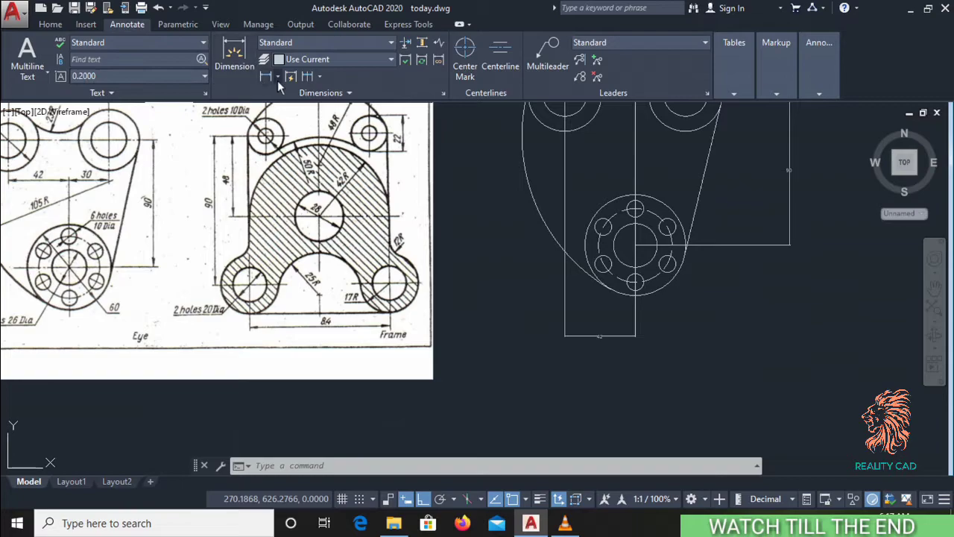
# Step: Add a Ø60 diameter dimension to the flange circle
pyautogui.click(277, 79)
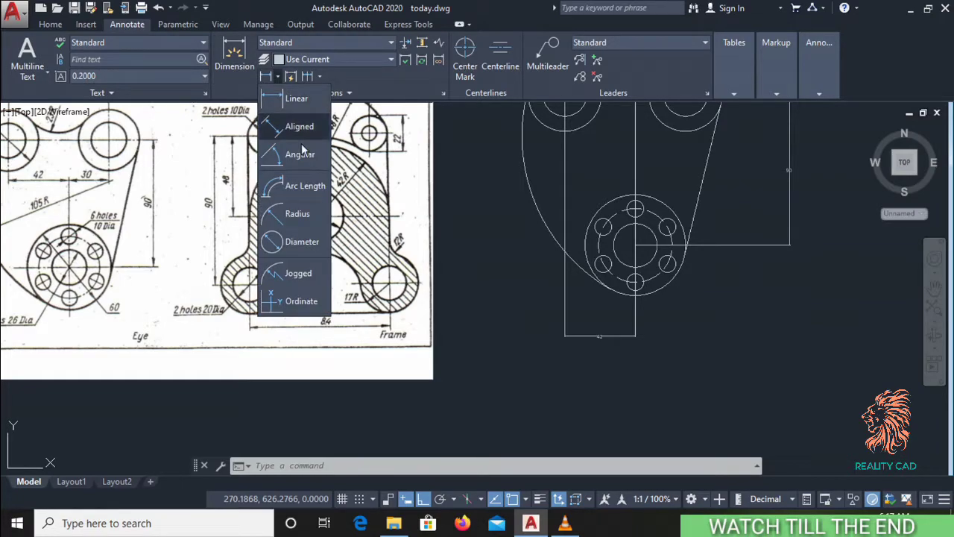
pyautogui.click(298, 213)
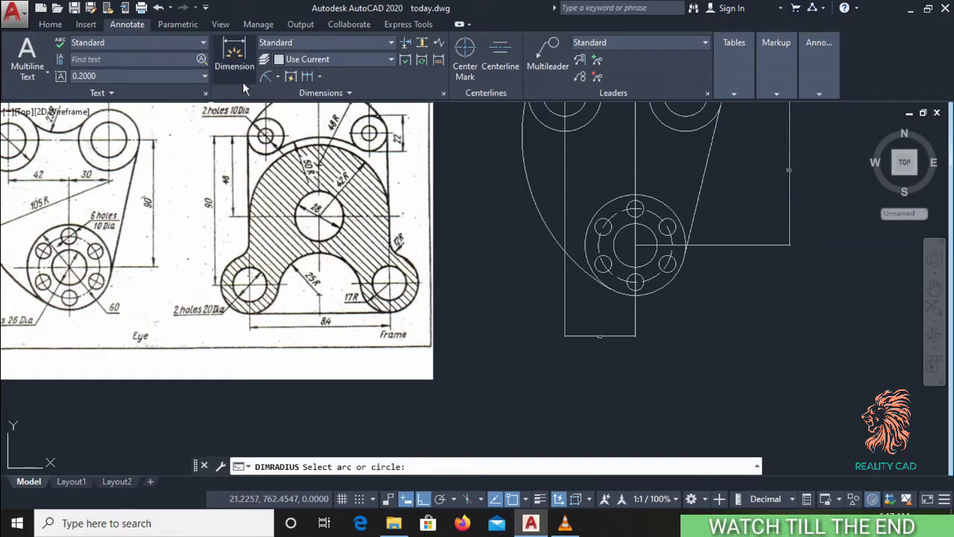
pyautogui.click(280, 75)
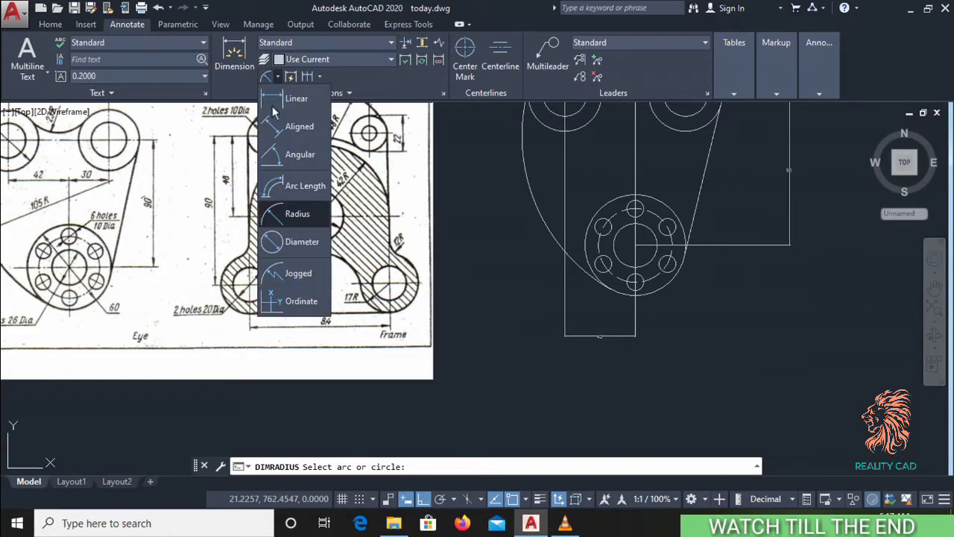
pyautogui.click(299, 243)
pyautogui.click(651, 294)
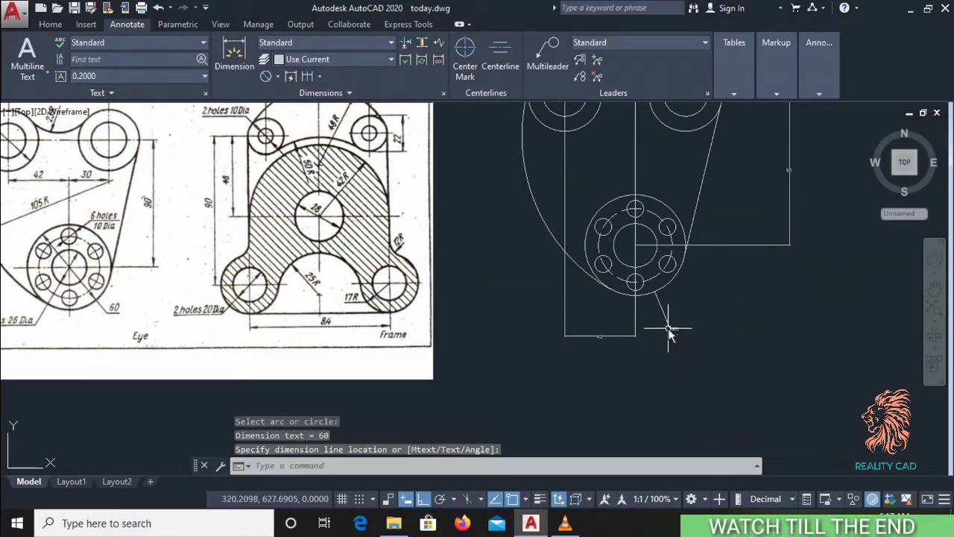
pyautogui.scroll(5, 669, 335)
pyautogui.scroll(-5, 669, 335)
pyautogui.click(670, 330)
# Step: Dimension the 44 pitch circle's diameter, then zoom and pan the view out
pyautogui.press('Return')
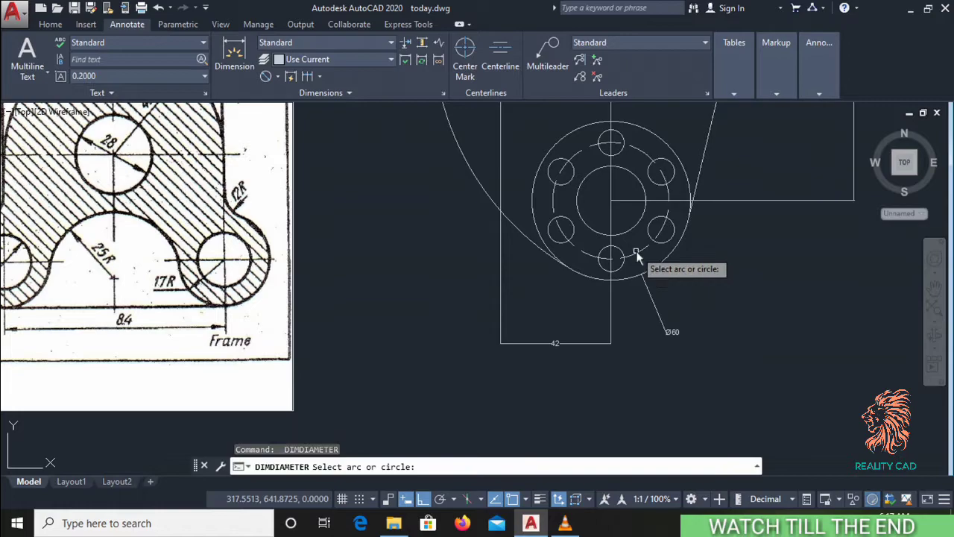
pyautogui.click(638, 256)
pyautogui.scroll(-5, 586, 268)
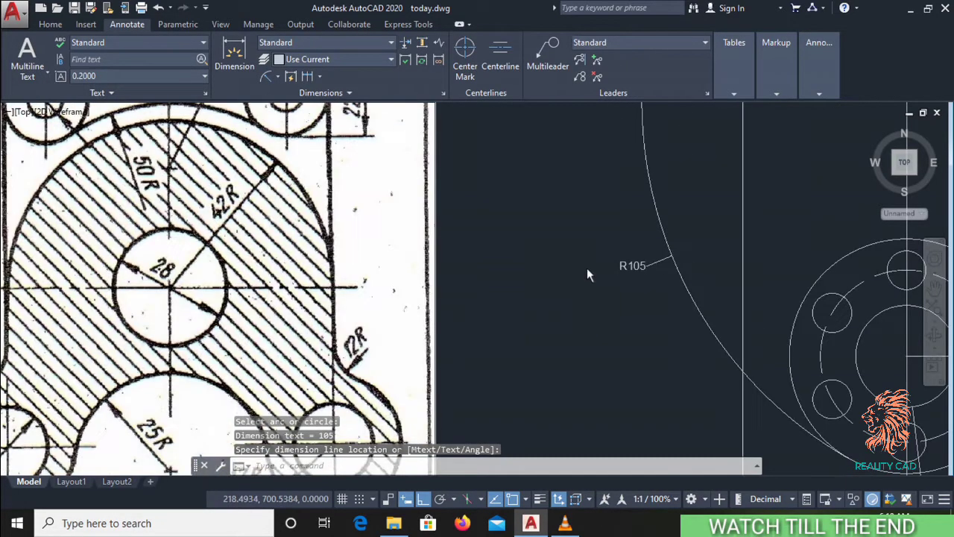
pyautogui.scroll(-2, 567, 273)
pyautogui.scroll(-2, 566, 273)
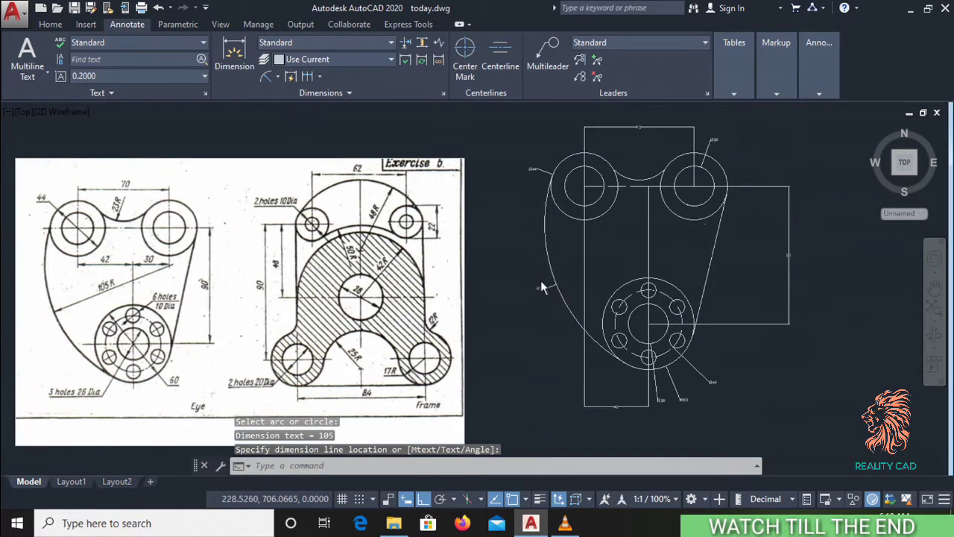
pyautogui.moveTo(775, 268); pyautogui.dragTo(681, 276, button='middle')
pyautogui.moveTo(738, 283)
pyautogui.mouseDown(button='middle')
pyautogui.moveTo(681, 298)
pyautogui.moveTo(537, 283)
pyautogui.mouseUp(button='middle')
# Step: From the Home tools, draw an 84-long horizontal line starting right of the Eye part
pyautogui.click(50, 24)
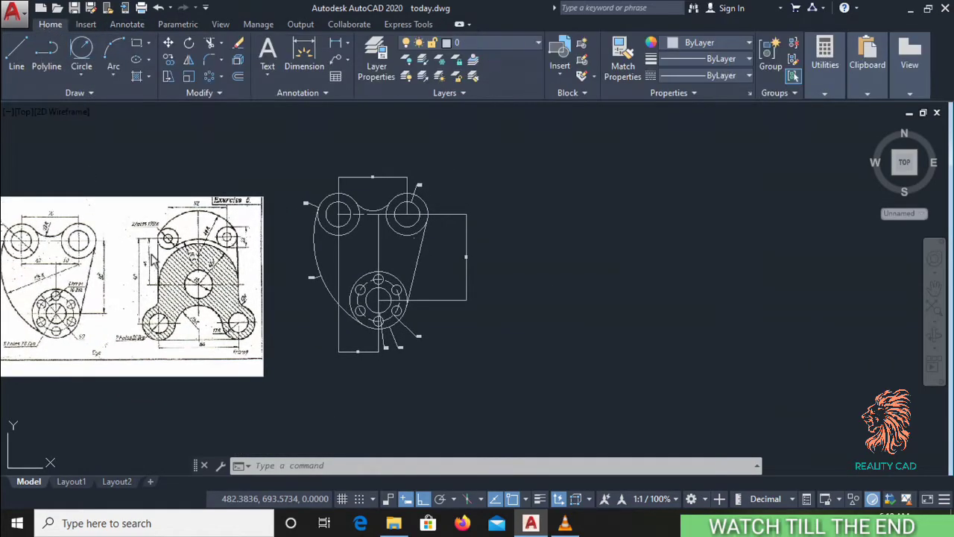
pyautogui.scroll(2, 182, 313)
pyautogui.scroll(2, 182, 314)
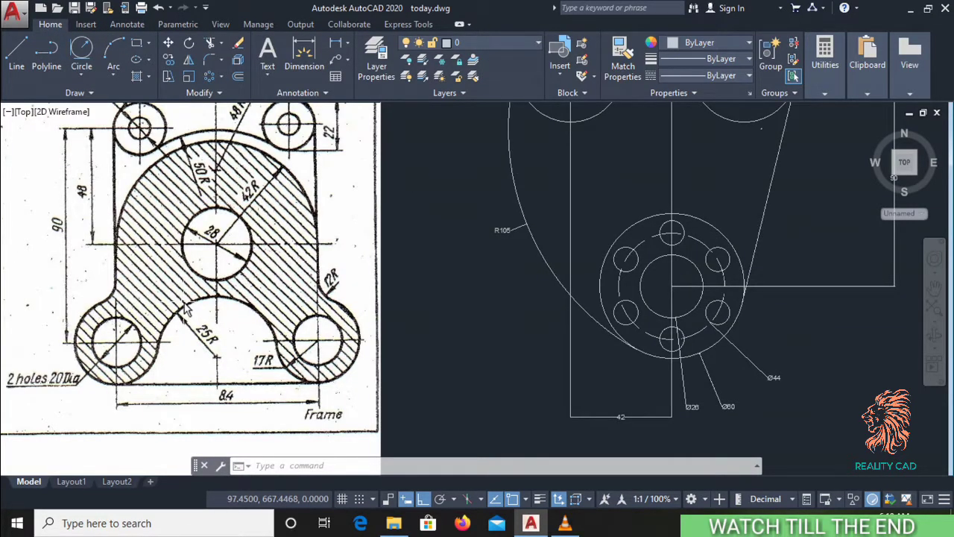
pyautogui.scroll(-2, 185, 309)
pyautogui.scroll(2, 156, 358)
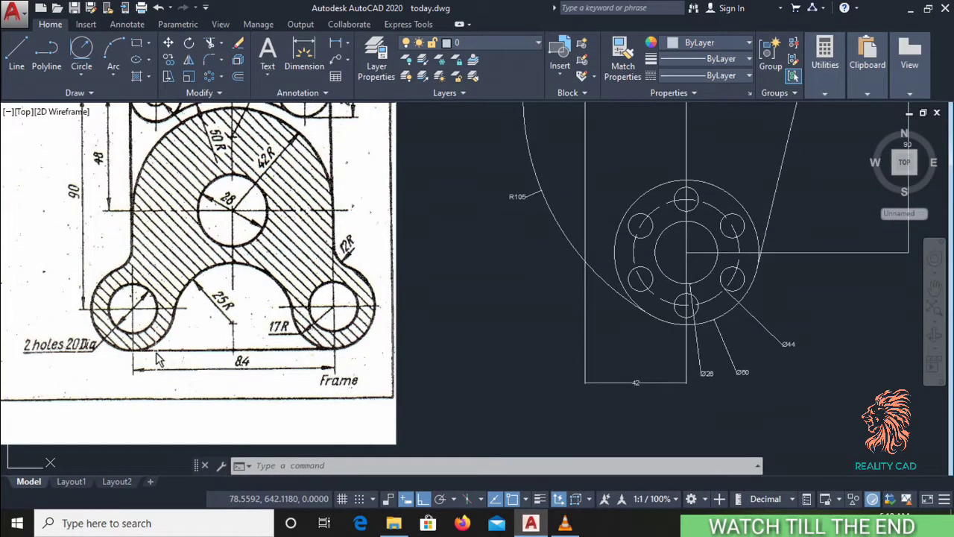
pyautogui.click(16, 52)
pyautogui.scroll(-2, 90, 216)
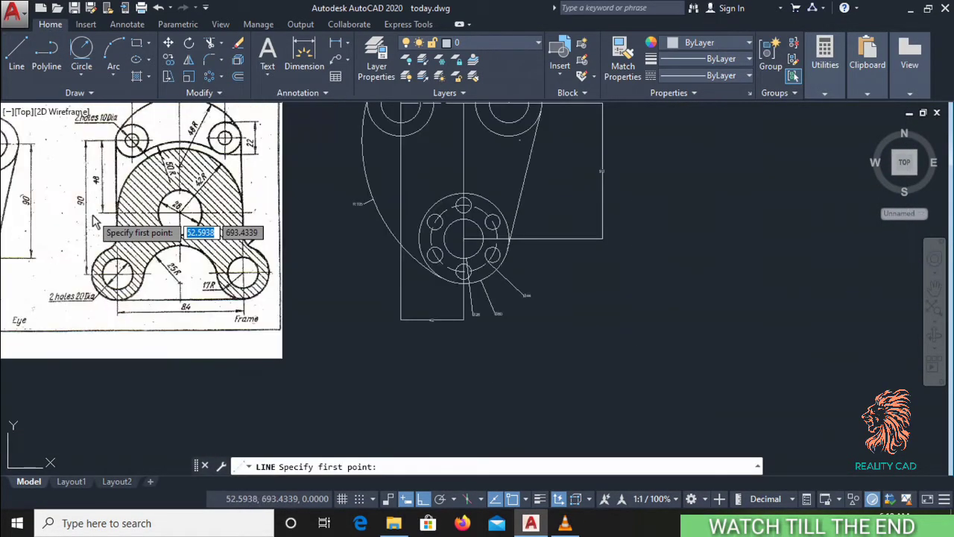
pyautogui.click(689, 266)
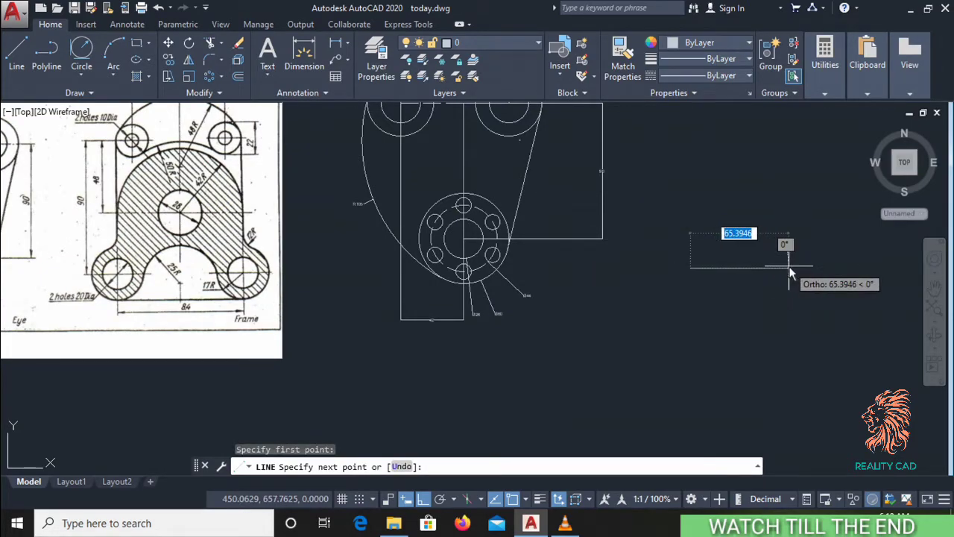
pyautogui.write('84')
pyautogui.press('Return')
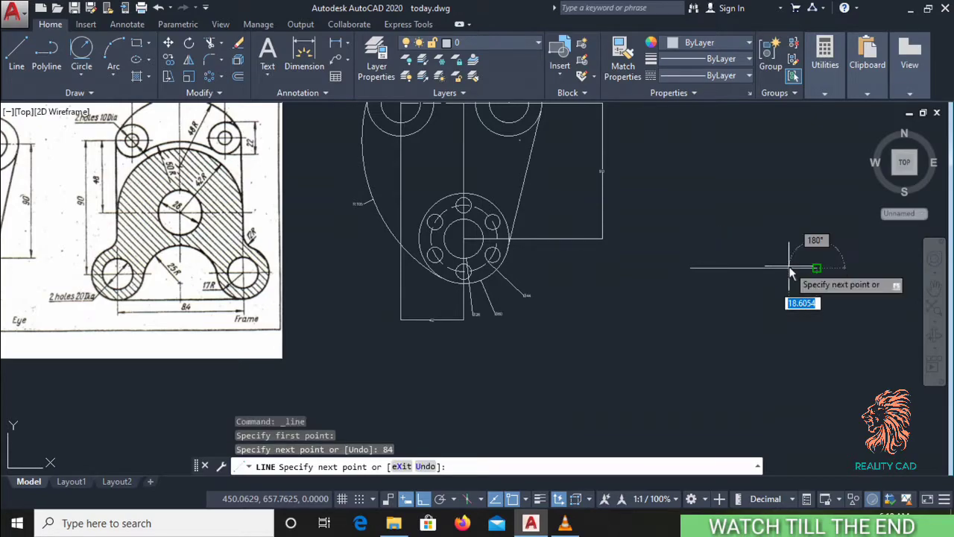
pyautogui.press('Return')
pyautogui.scroll(2, 130, 282)
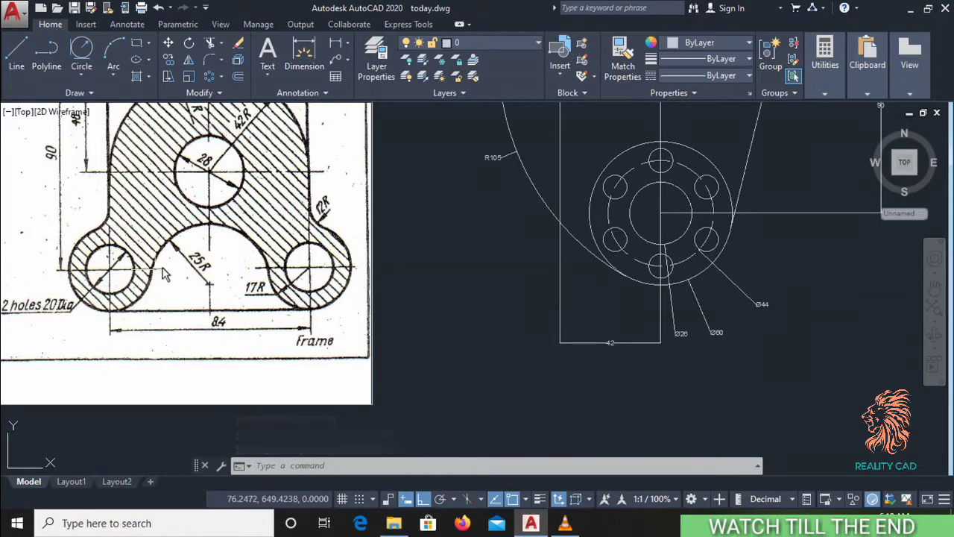
pyautogui.write('c')
pyautogui.press('Return')
pyautogui.scroll(-2, 618, 298)
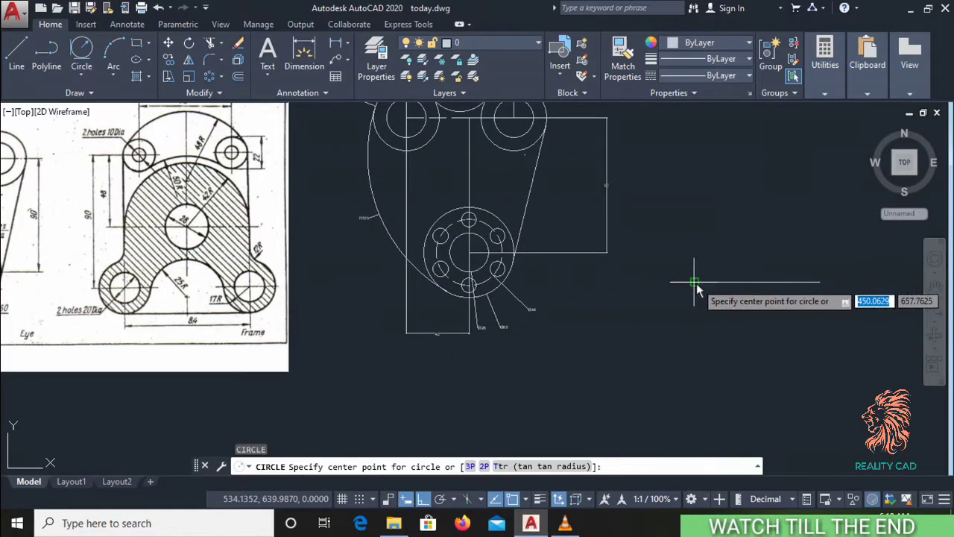
# Step: Draw diameter-20 hole circles at both ends of the 84 line
pyautogui.click(694, 282)
pyautogui.write('d')
pyautogui.press('Return')
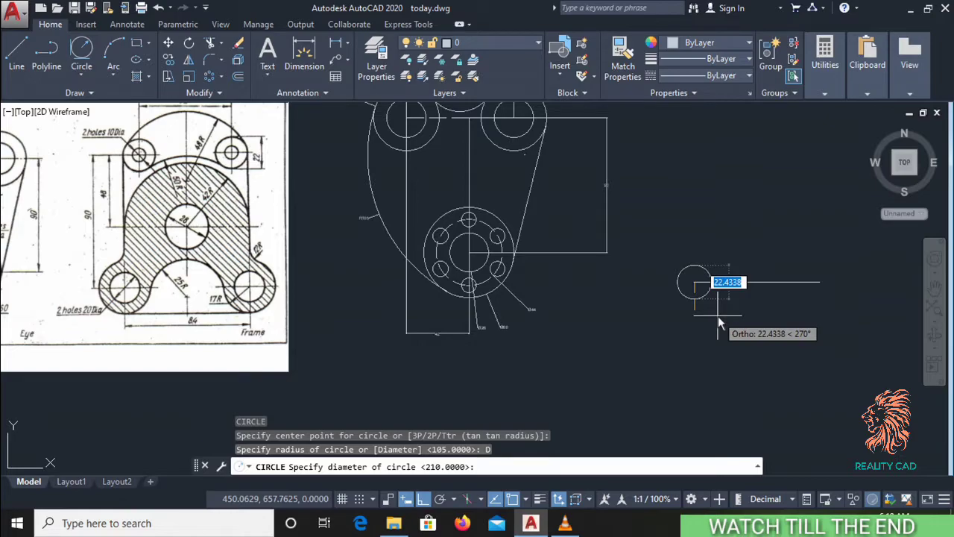
pyautogui.write('20')
pyautogui.press('Return')
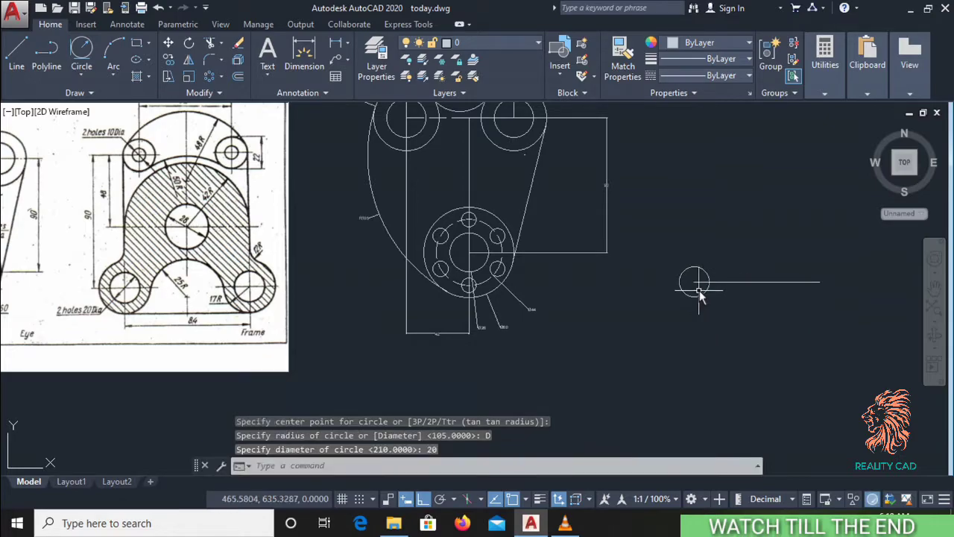
pyautogui.write('c')
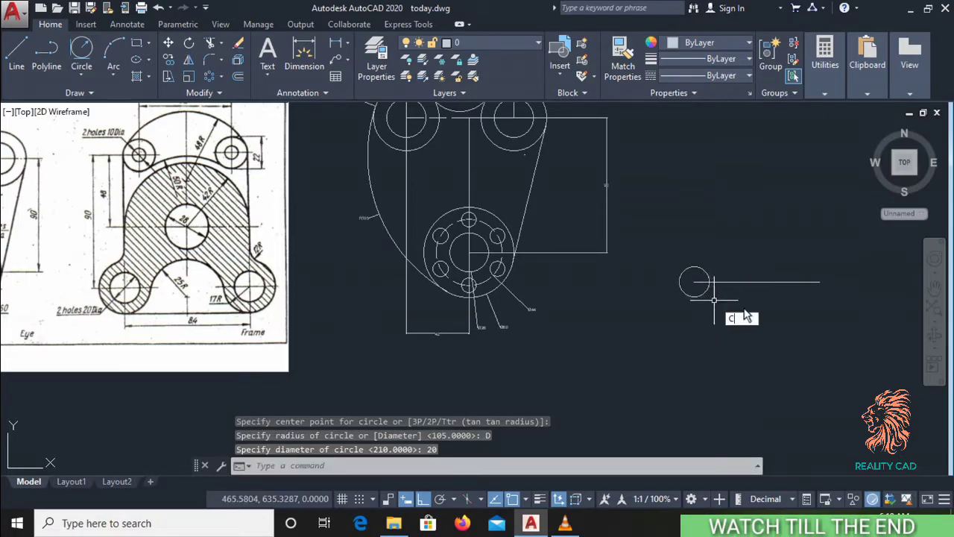
pyautogui.press('Return')
pyautogui.click(820, 282)
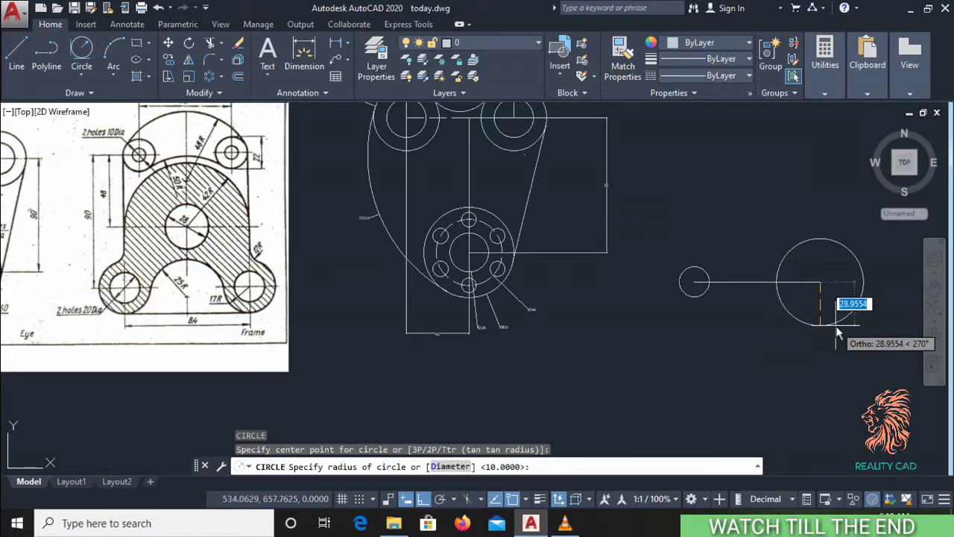
pyautogui.write('d')
pyautogui.press('Return')
pyautogui.write('20')
pyautogui.press('Return')
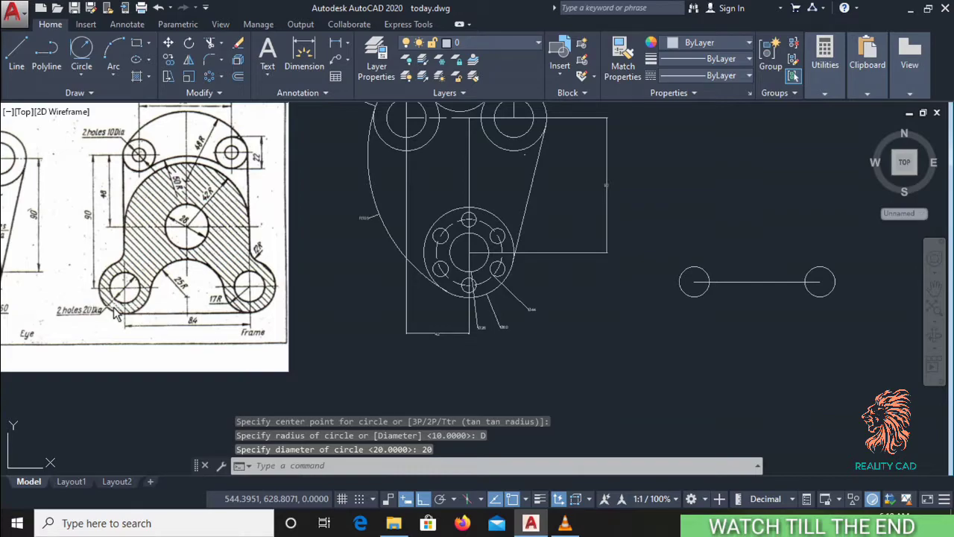
pyautogui.scroll(2, 115, 313)
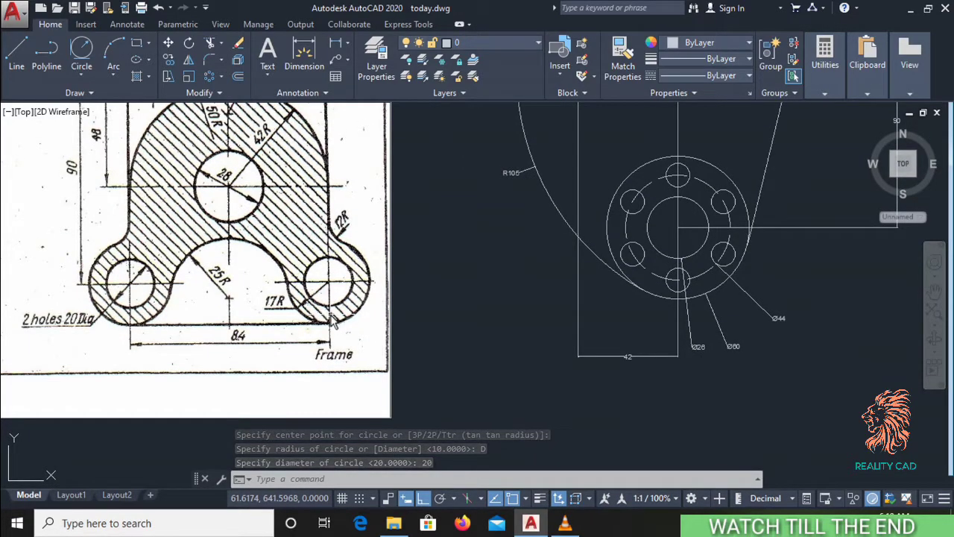
pyautogui.scroll(-2, 335, 316)
pyautogui.moveTo(734, 348); pyautogui.dragTo(612, 349, button='middle')
# Step: Add radius-17 boss circles concentric with the left and right holes
pyautogui.press('Return')
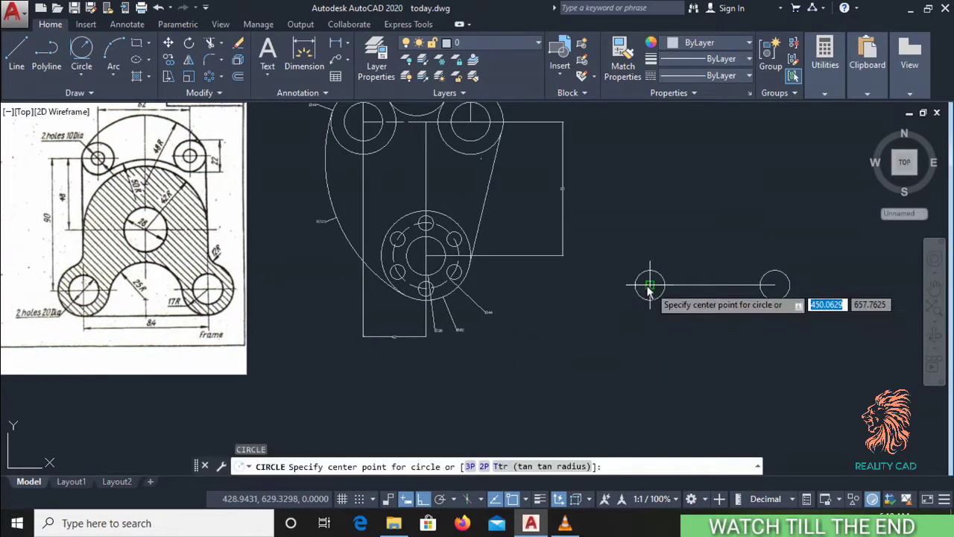
pyautogui.click(650, 286)
pyautogui.write('17')
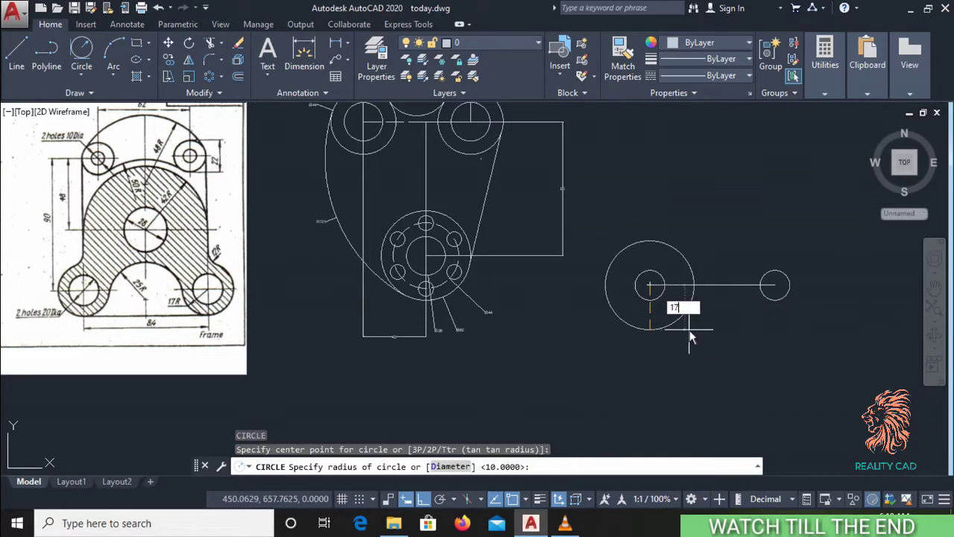
pyautogui.press('Return')
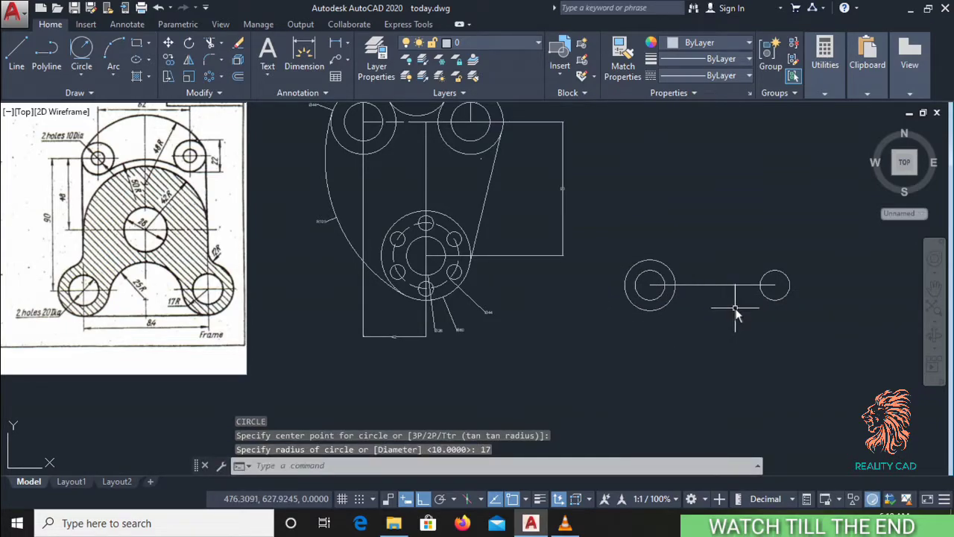
pyautogui.press('Return')
pyautogui.click(775, 287)
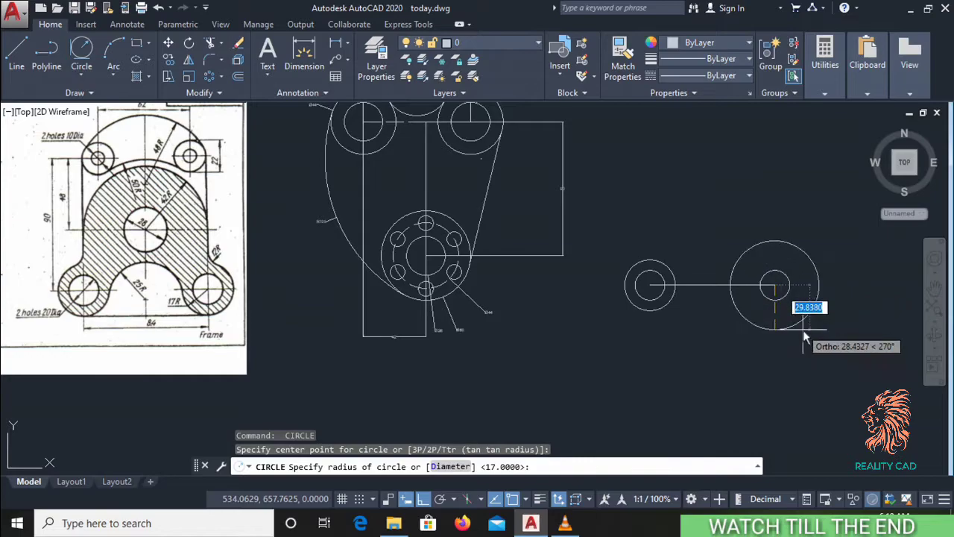
pyautogui.write('17')
pyautogui.press('Return')
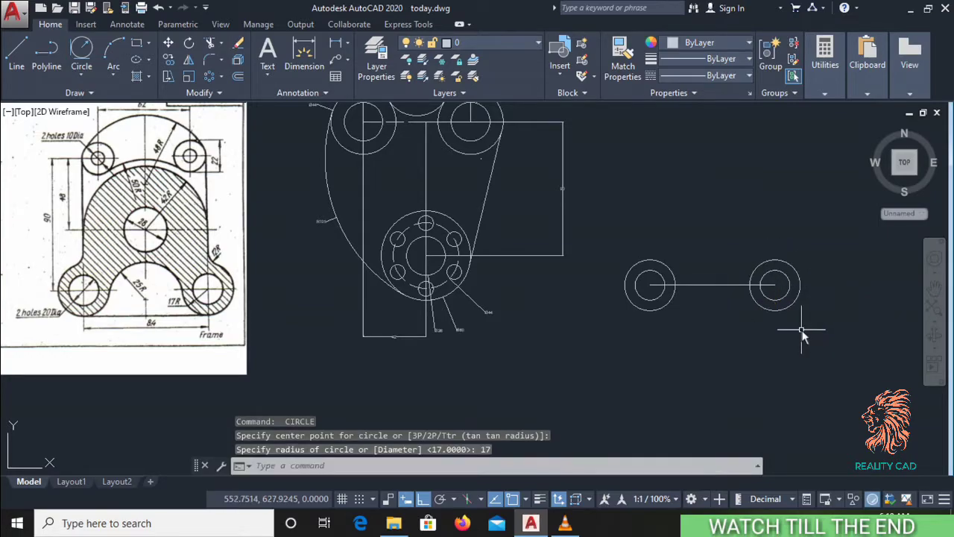
pyautogui.scroll(-2, 799, 334)
pyautogui.scroll(4, 339, 303)
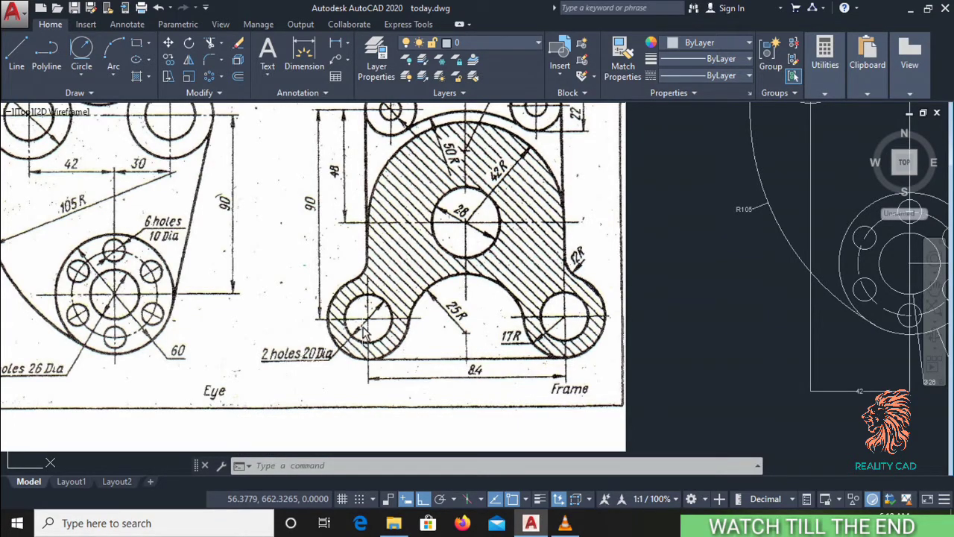
pyautogui.scroll(-2, 364, 332)
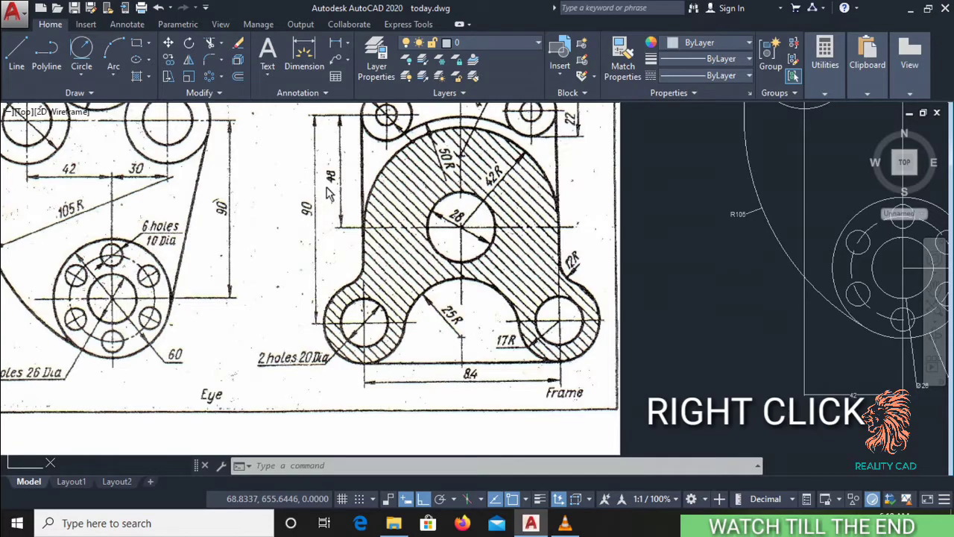
pyautogui.rightClick(662, 218)
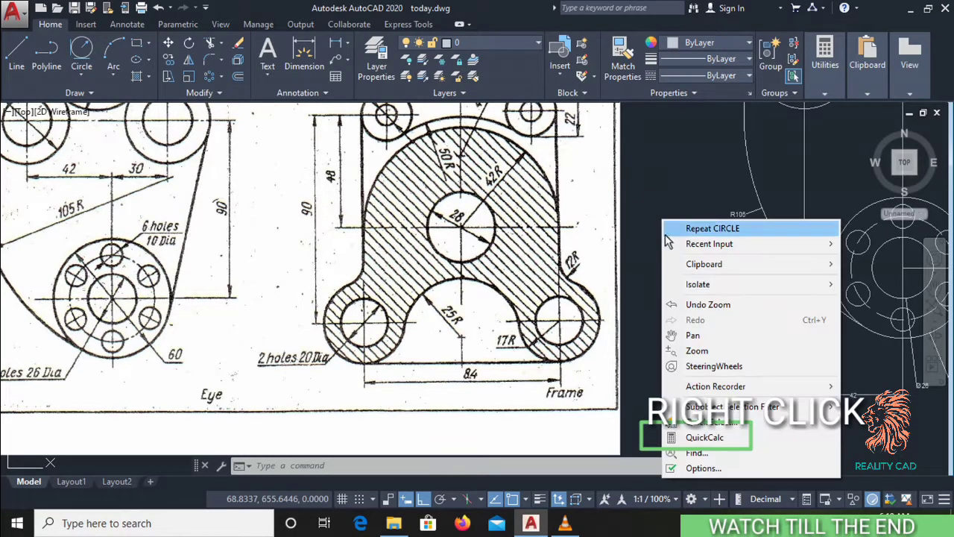
pyautogui.click(697, 438)
pyautogui.write('90-48')
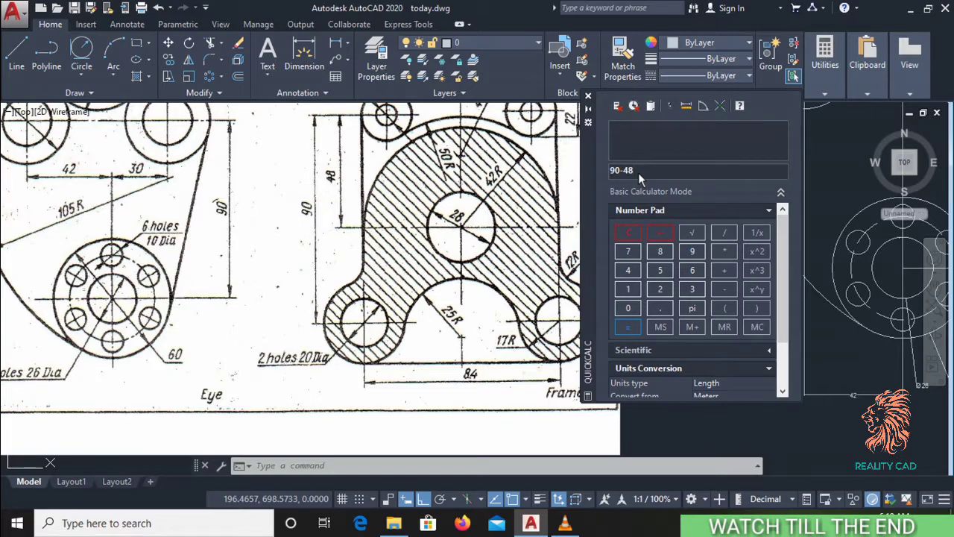
pyautogui.press('Return')
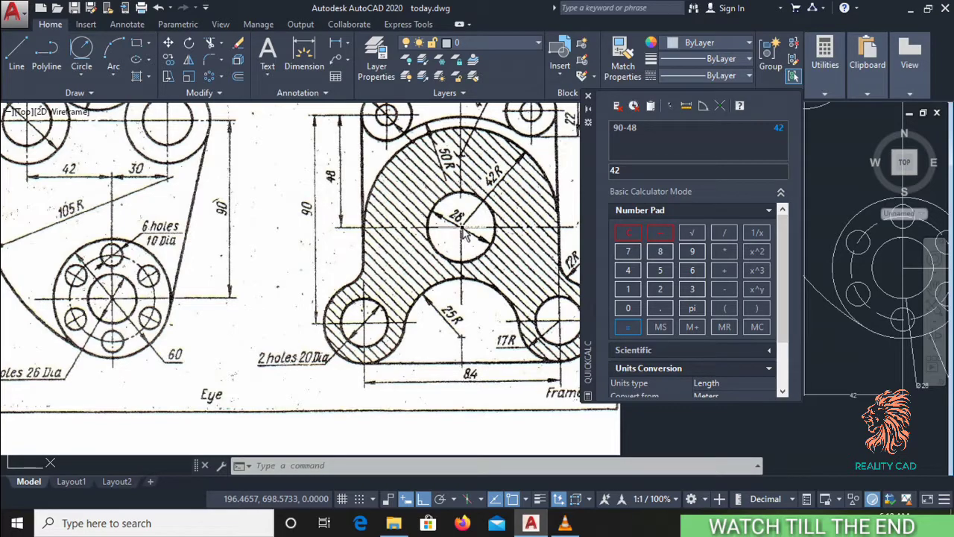
pyautogui.click(587, 98)
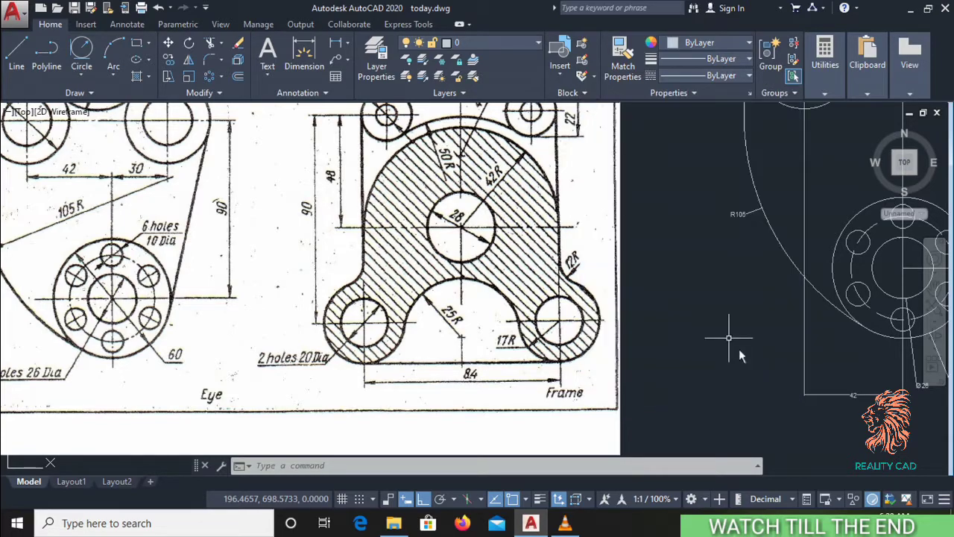
pyautogui.scroll(-3, 739, 349)
pyautogui.moveTo(749, 366); pyautogui.dragTo(479, 357, button='middle')
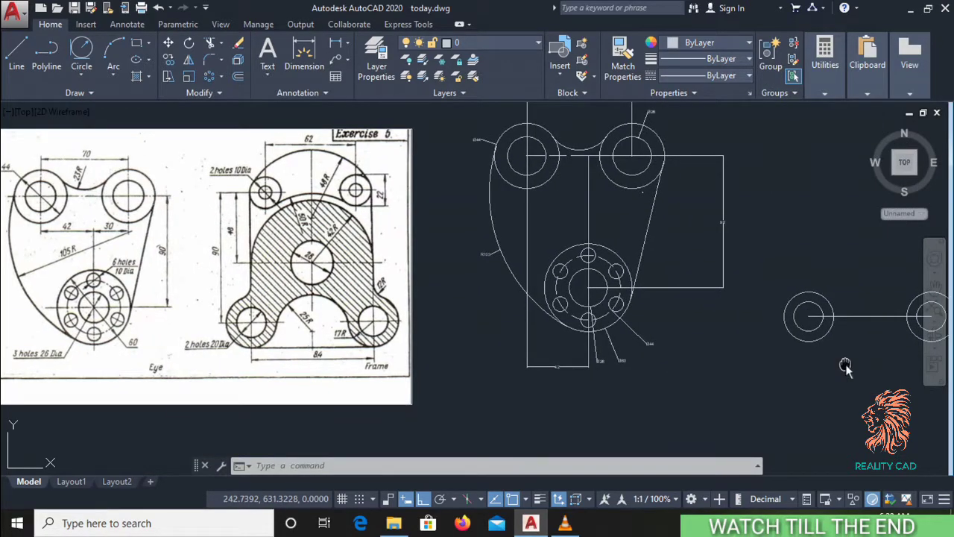
# Step: Draw a 42-unit vertical line up from midway between the two circles
pyautogui.moveTo(827, 371)
pyautogui.mouseDown(button='middle')
pyautogui.moveTo(756, 377)
pyautogui.moveTo(683, 359)
pyautogui.mouseUp(button='middle')
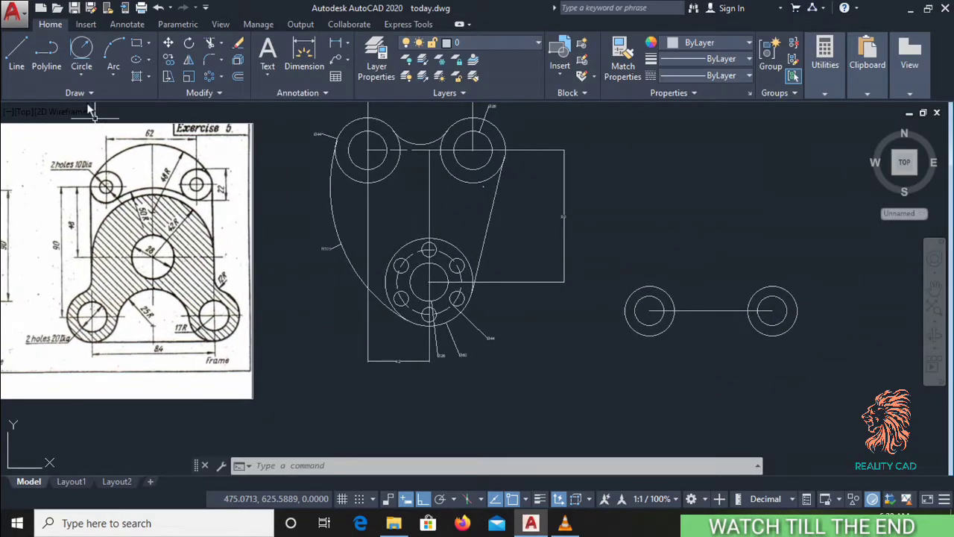
pyautogui.click(16, 56)
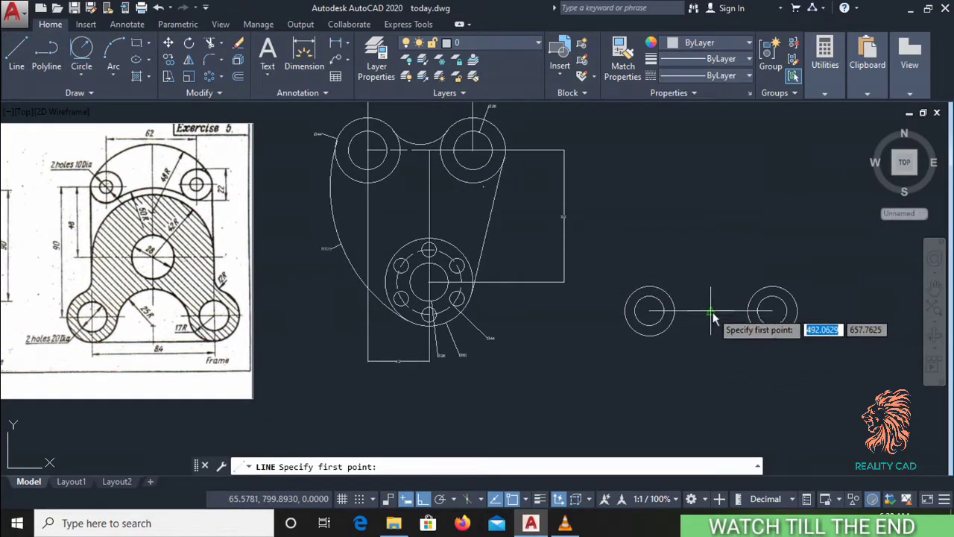
pyautogui.click(710, 312)
pyautogui.write('4')
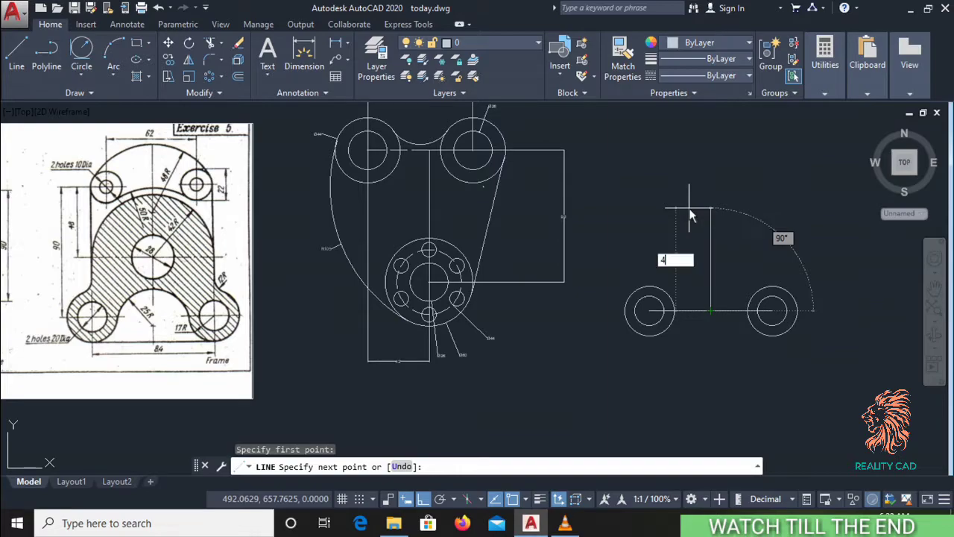
pyautogui.write('2')
pyautogui.press('Return')
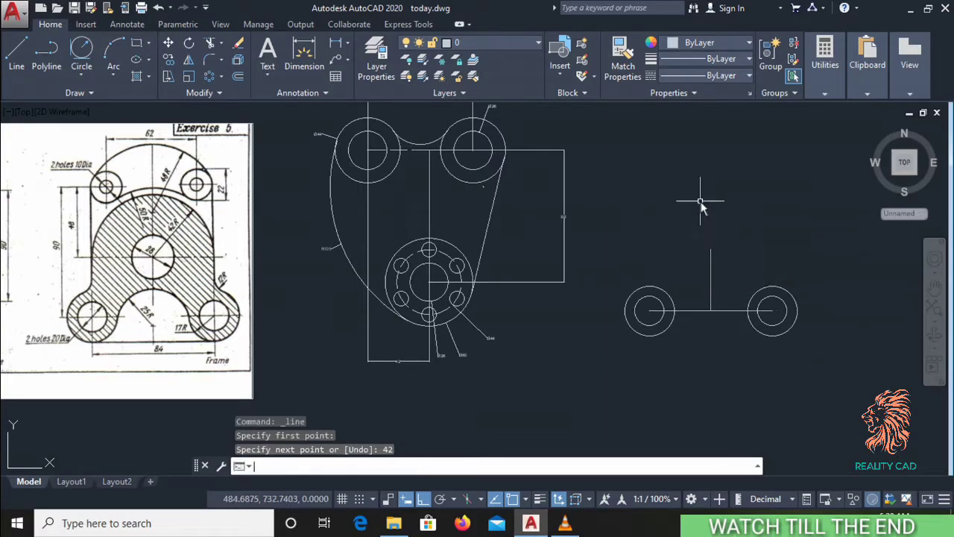
pyautogui.press('Return')
pyautogui.scroll(2, 159, 257)
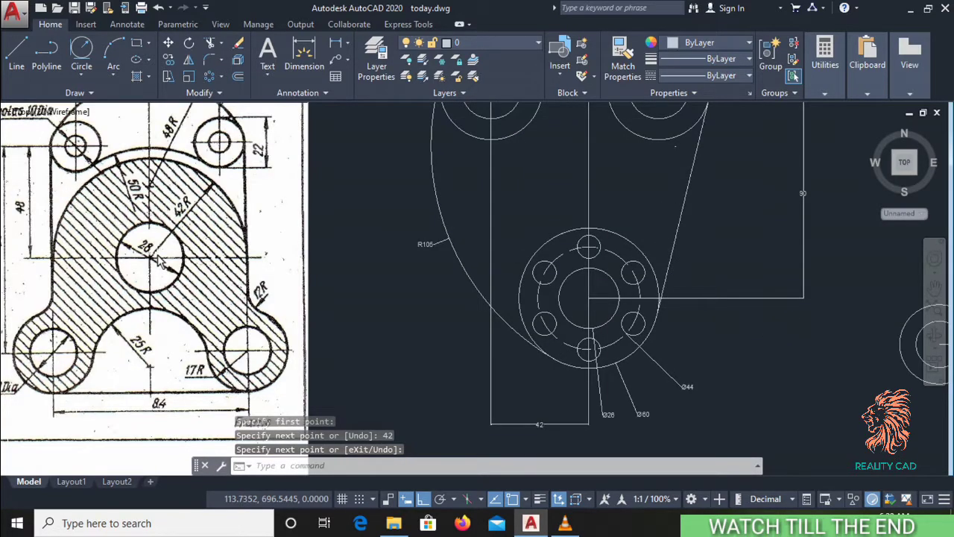
pyautogui.scroll(-2, 159, 257)
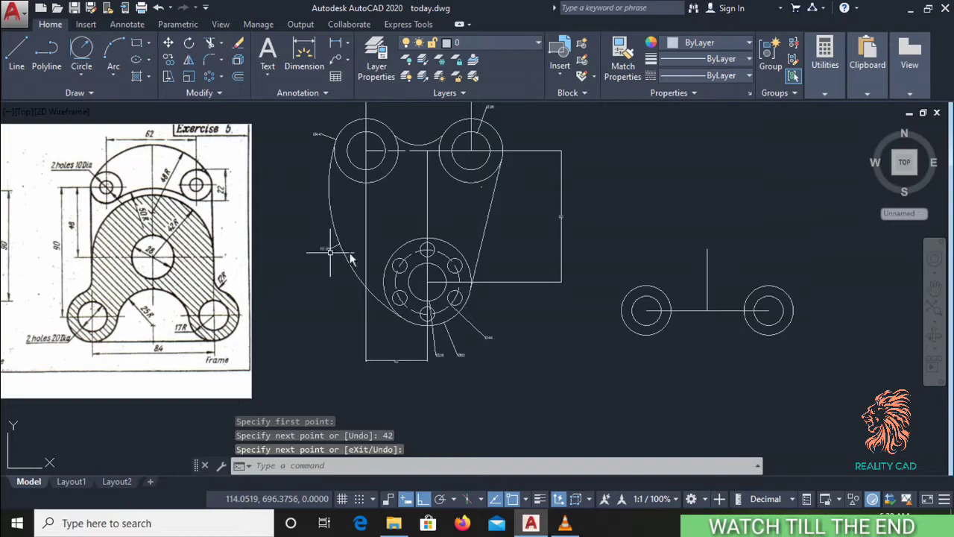
# Step: Draw a diameter-28 circle centred on the top of the vertical line
pyautogui.click(81, 74)
pyautogui.click(104, 126)
pyautogui.click(95, 125)
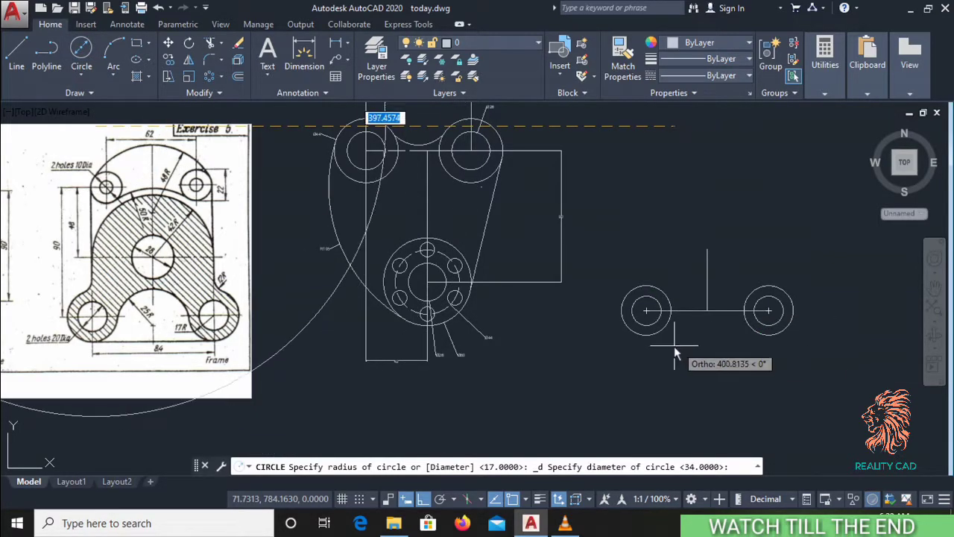
pyautogui.press('Escape')
pyautogui.press('Return')
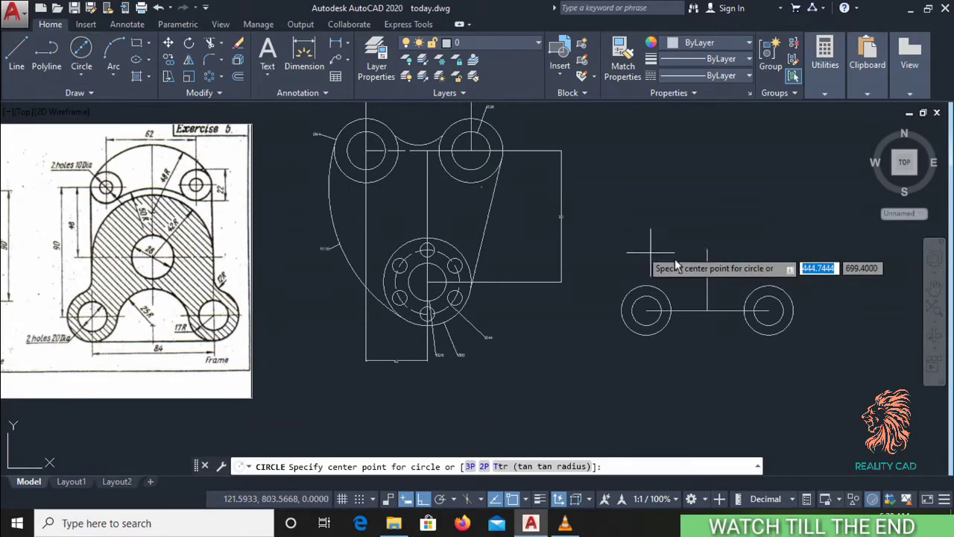
pyautogui.click(707, 250)
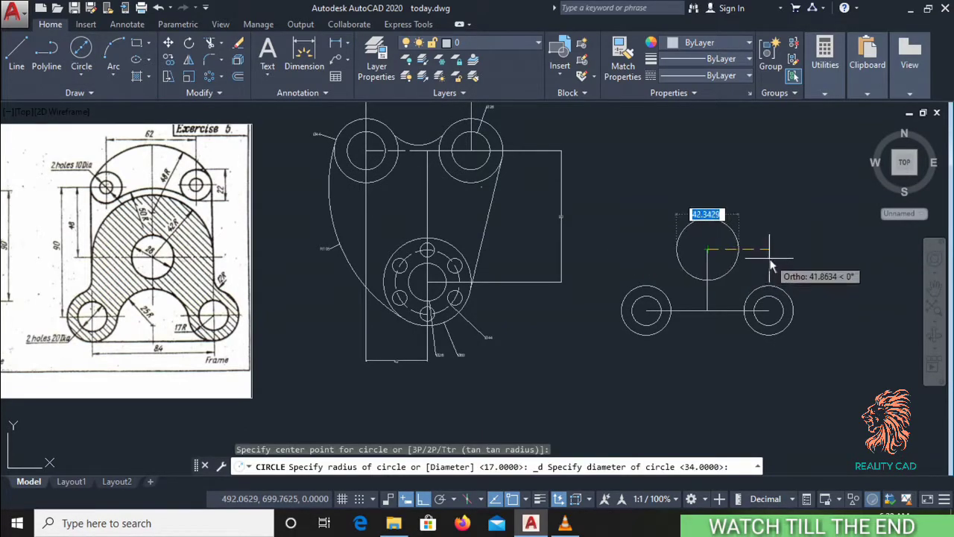
pyautogui.write('28')
pyautogui.press('Return')
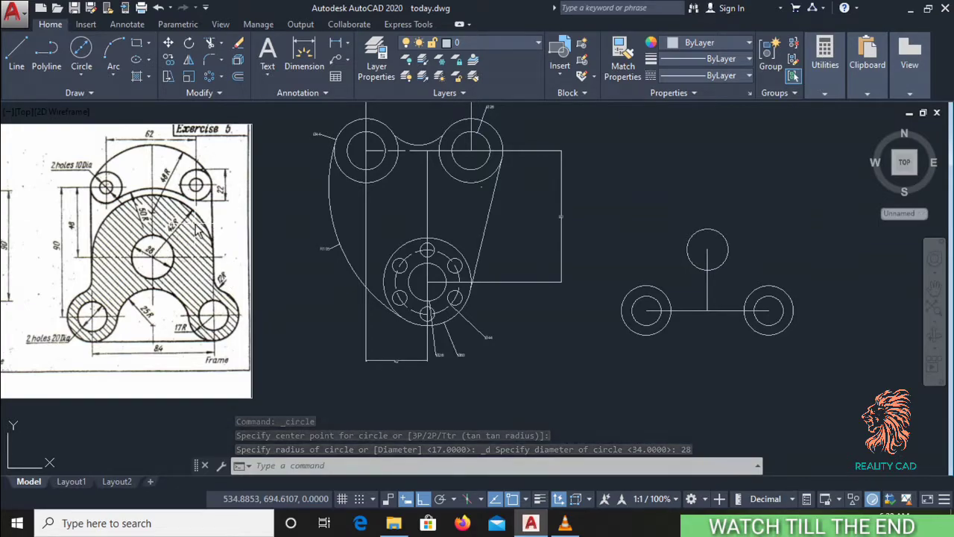
# Step: Add a concentric radius-42 circle around the 28 hole
pyautogui.write('c')
pyautogui.press('Return')
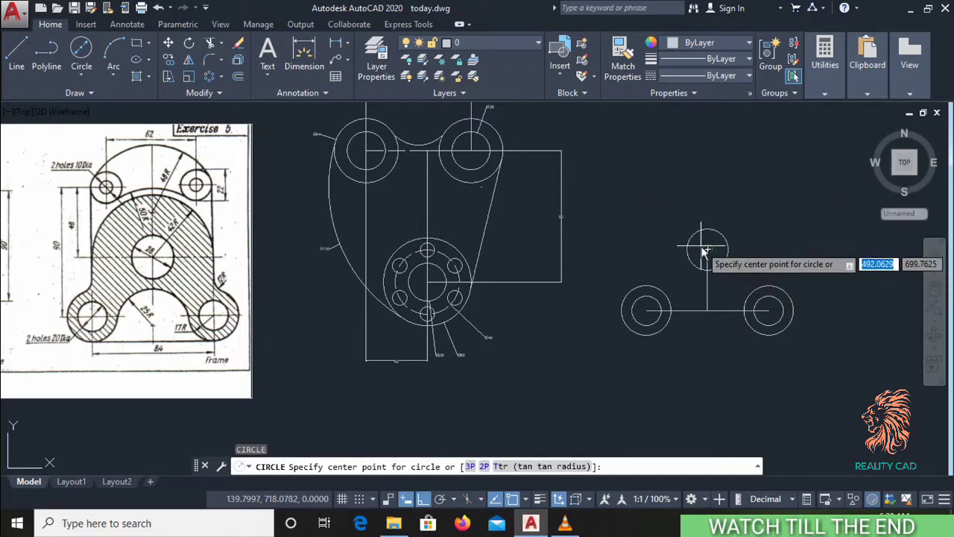
pyautogui.click(708, 257)
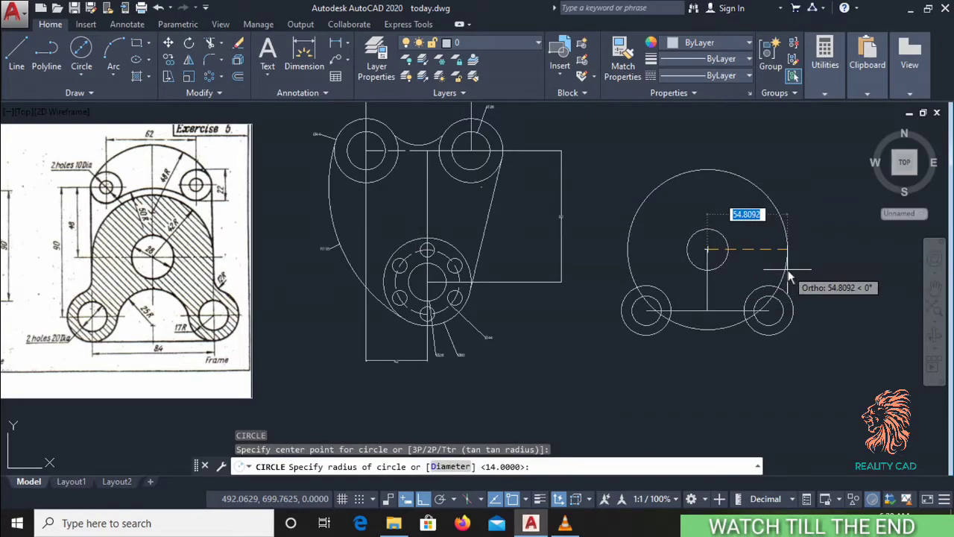
pyautogui.write('42')
pyautogui.press('Return')
pyautogui.write('V')
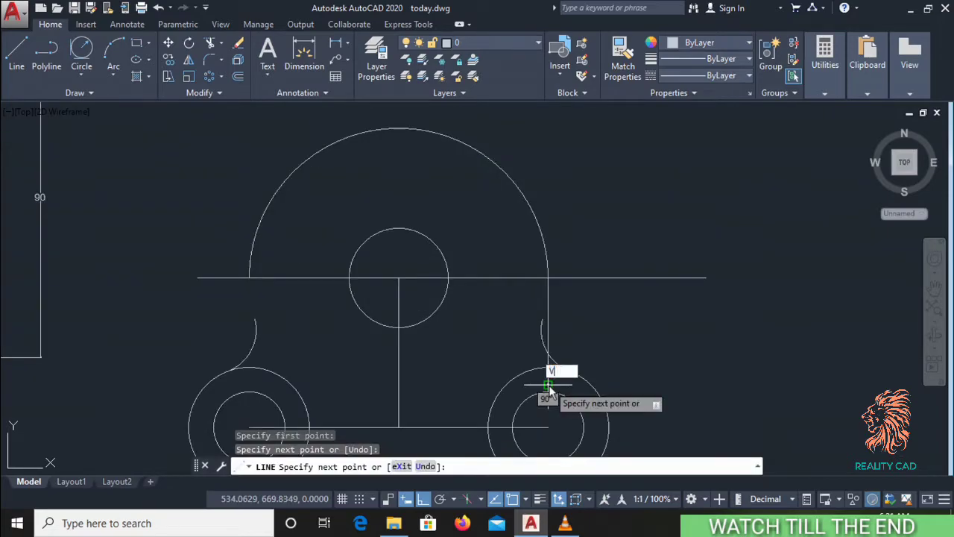
# Step: Erase the small stray arc on the right side of the Frame
pyautogui.press('Escape')
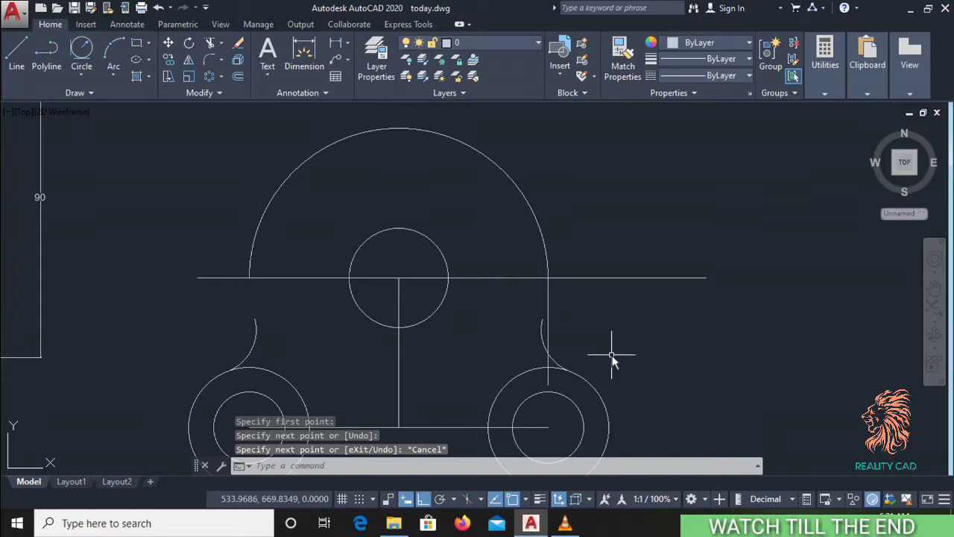
pyautogui.write('TR')
pyautogui.press('Escape')
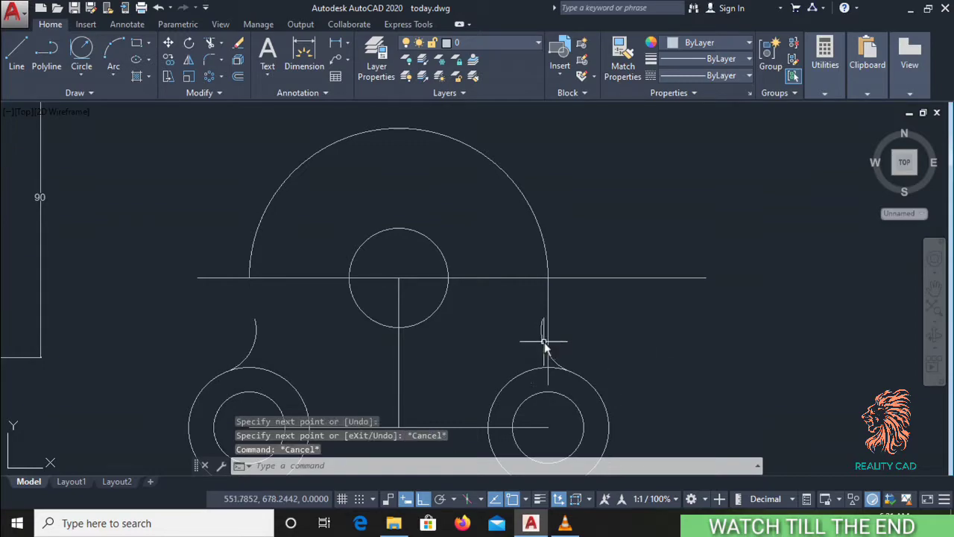
pyautogui.click(543, 344)
pyautogui.press('Delete')
pyautogui.scroll(-2, 537, 341)
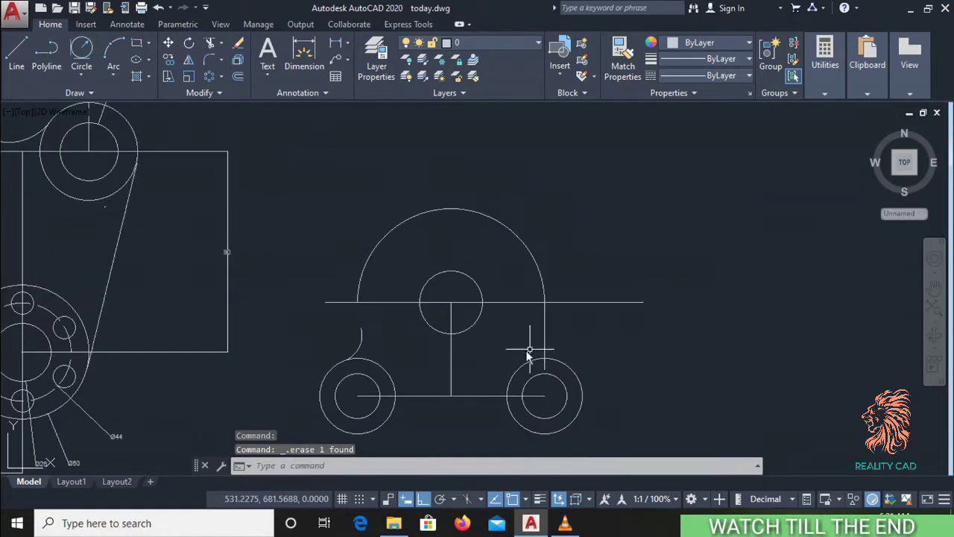
pyautogui.moveTo(521, 341); pyautogui.dragTo(613, 308, button='middle')
pyautogui.scroll(-2, 258, 339)
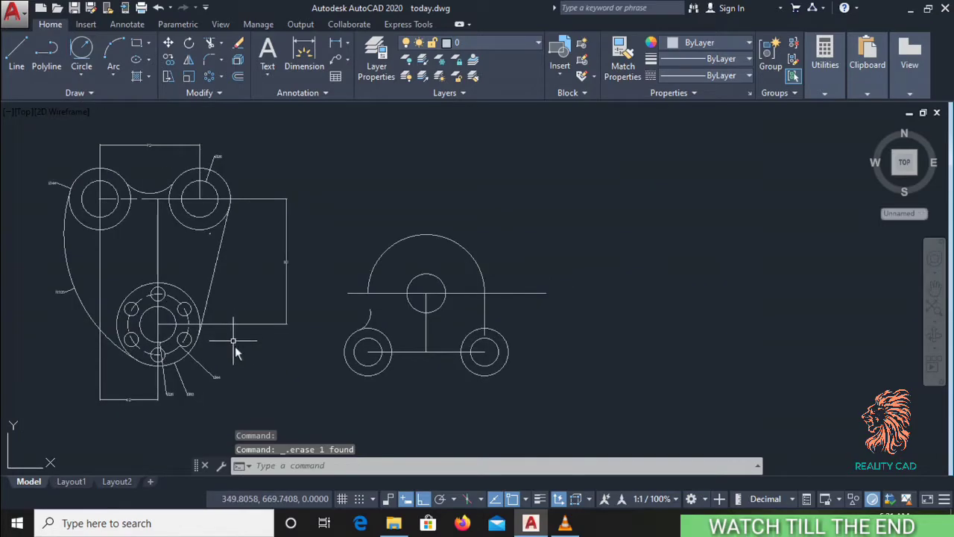
pyautogui.moveTo(234, 346); pyautogui.dragTo(372, 346, button='middle')
pyautogui.scroll(2, 81, 358)
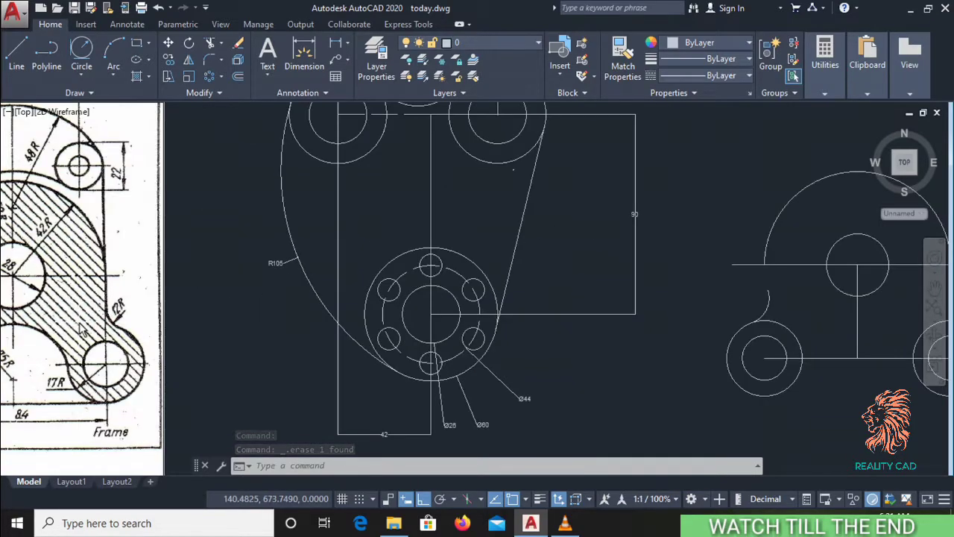
pyautogui.scroll(-2, 82, 321)
pyautogui.moveTo(436, 371); pyautogui.dragTo(359, 396, button='middle')
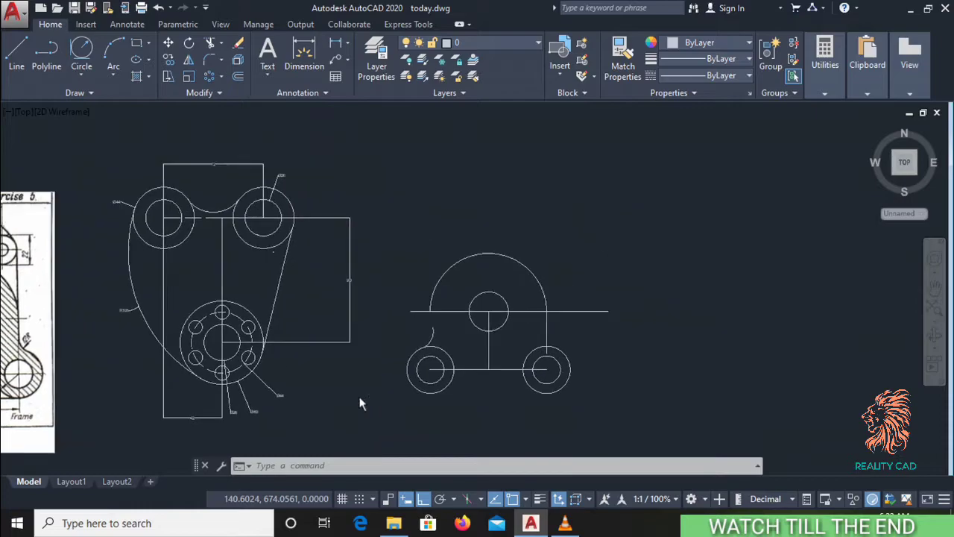
# Step: Draw a radius-12 circle tangent to the arch's right side and the lower right circle
pyautogui.click(81, 49)
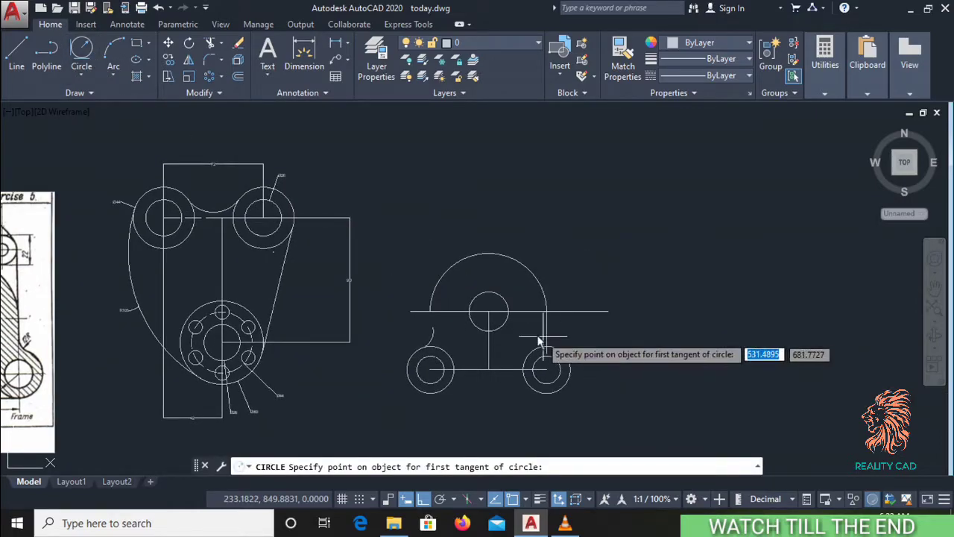
pyautogui.scroll(3, 548, 337)
pyautogui.click(554, 357)
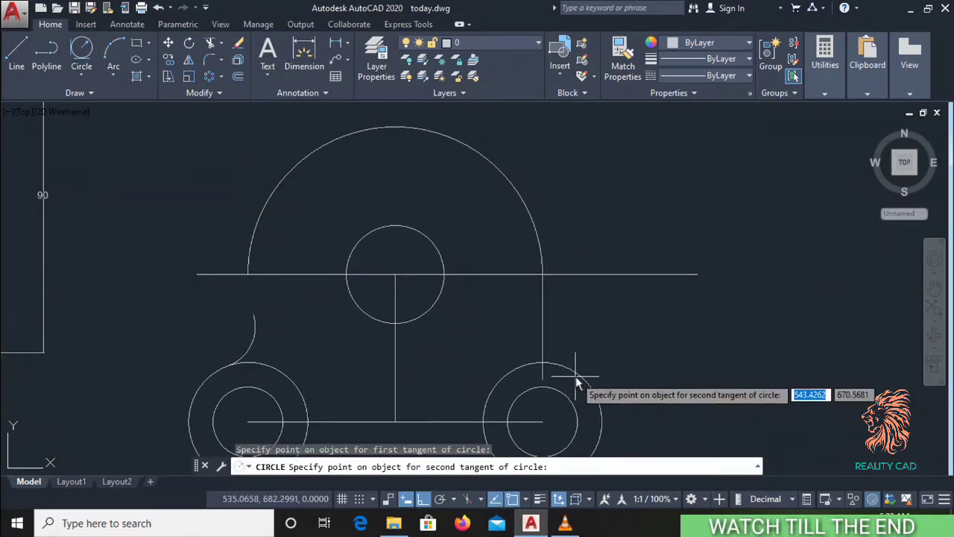
pyautogui.click(576, 372)
pyautogui.press('Return')
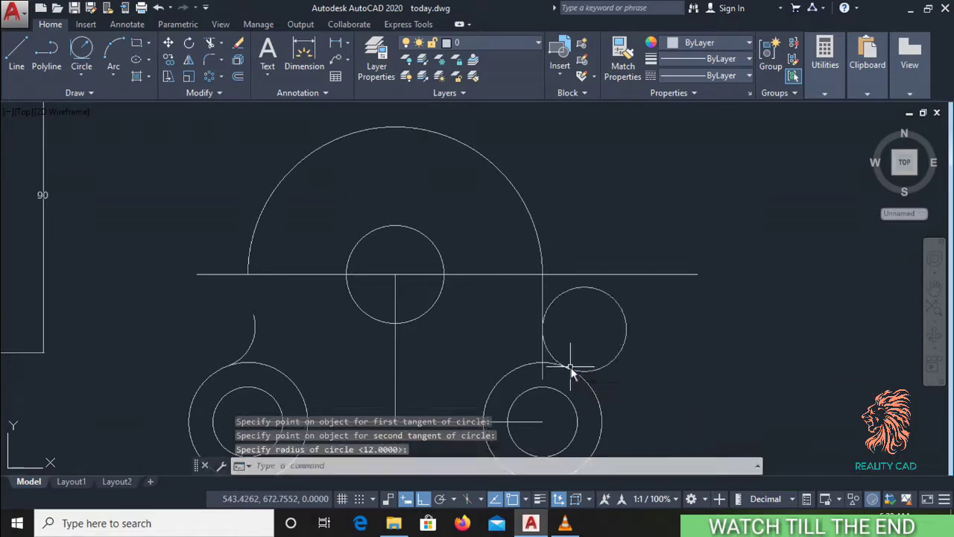
# Step: Trim the R12 tangent circle down to a fillet arc
pyautogui.write('tr')
pyautogui.press('Return')
pyautogui.press('Return')
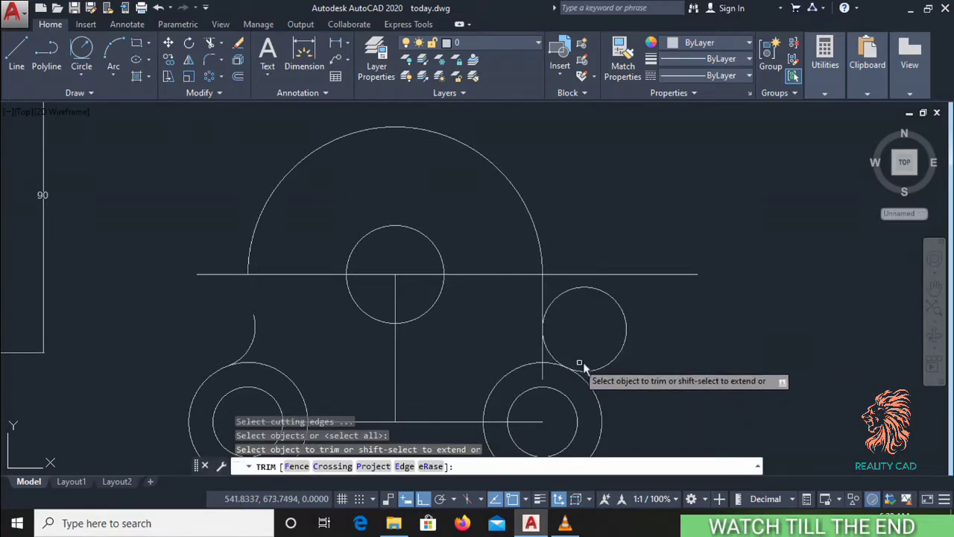
pyautogui.click(597, 370)
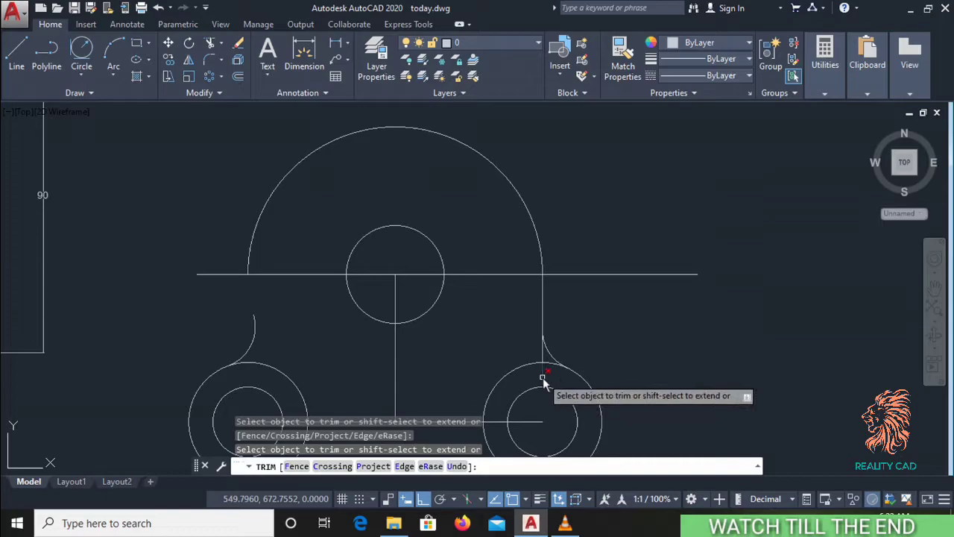
pyautogui.scroll(-2, 533, 351)
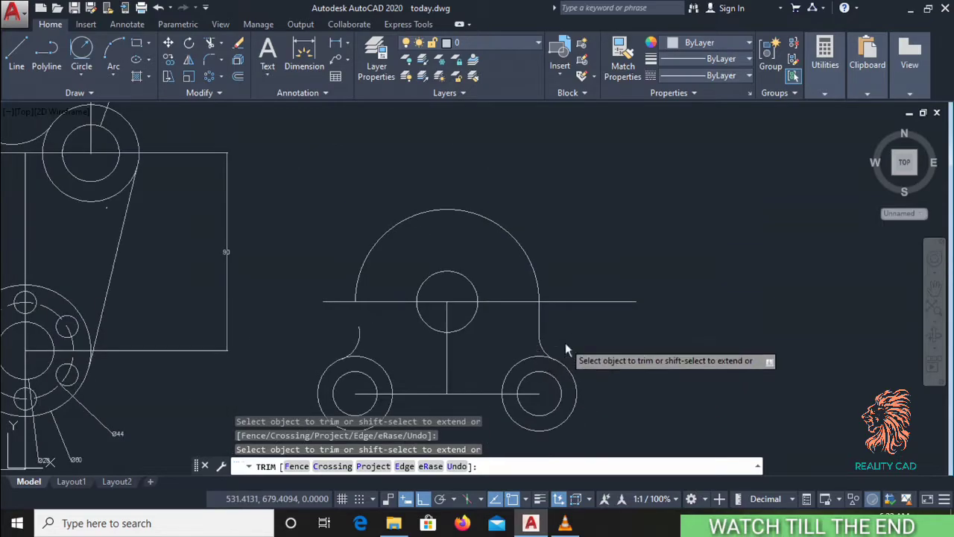
pyautogui.press('Escape')
pyautogui.click(544, 348)
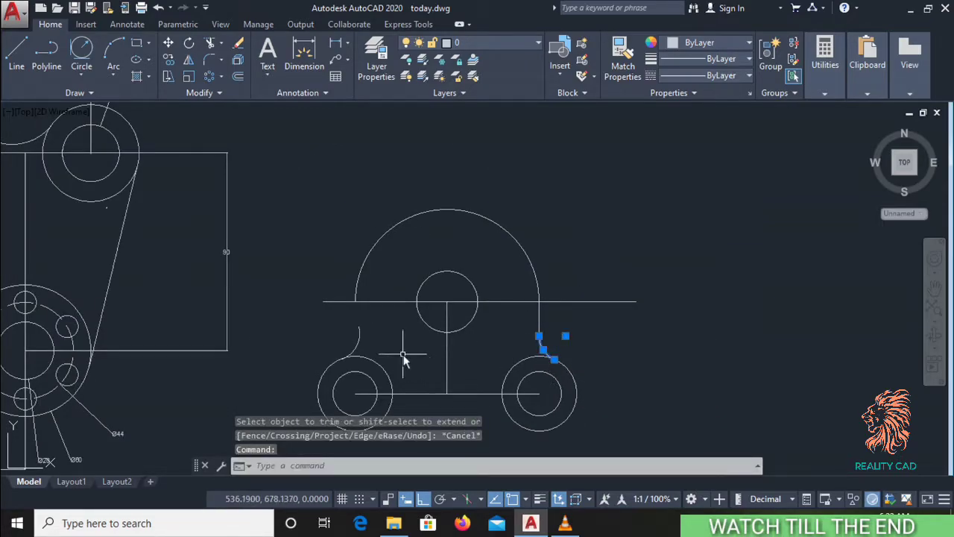
# Step: Mirror the fillet arc about a vertical axis through the hole centre
pyautogui.click(170, 76)
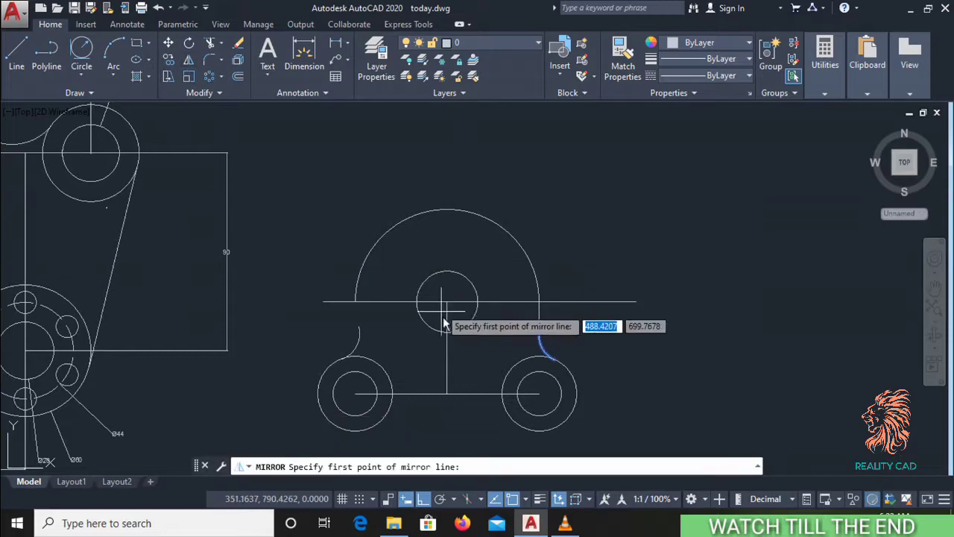
pyautogui.click(447, 393)
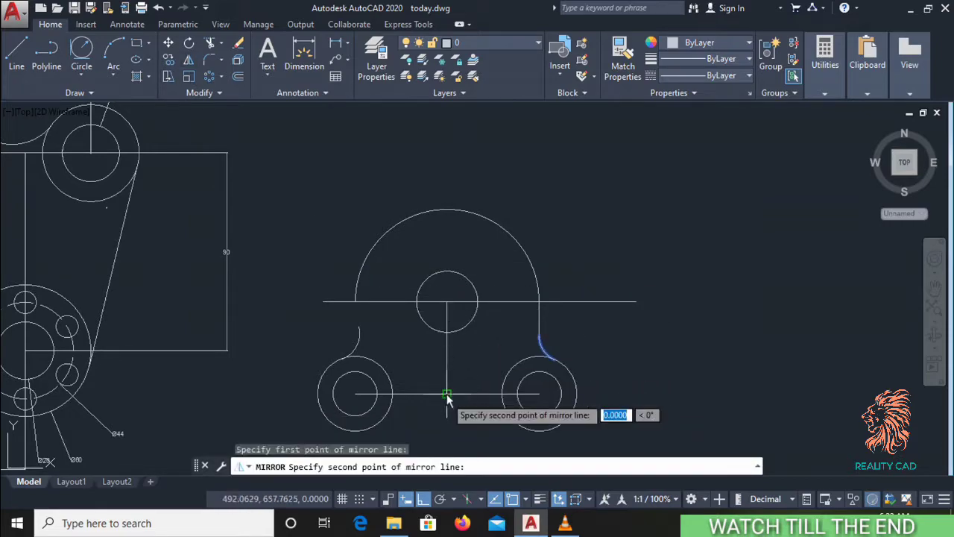
pyautogui.click(457, 320)
pyautogui.press('Escape')
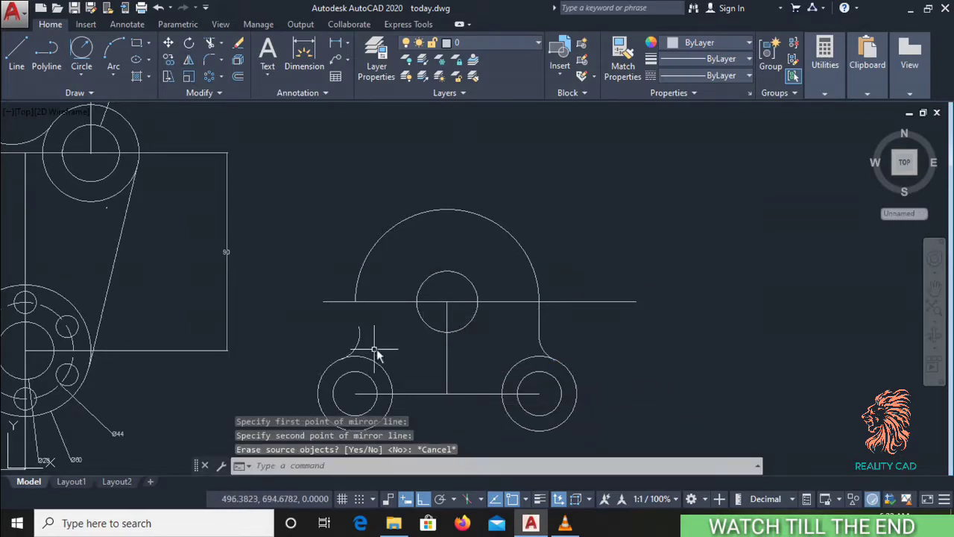
# Step: Delete the old stray arc on the left and the misplaced mirrored arc
pyautogui.click(376, 351)
pyautogui.click(344, 339)
pyautogui.press('Delete')
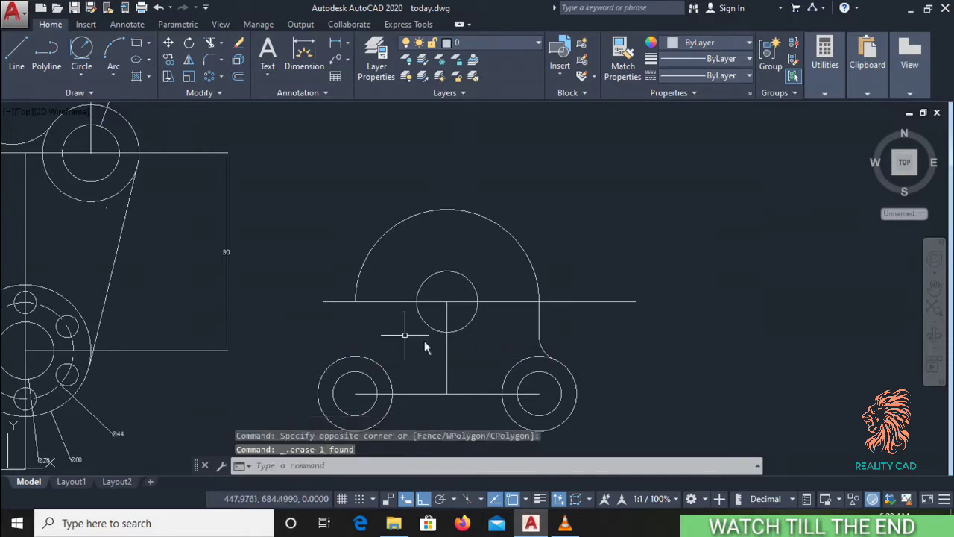
pyautogui.click(543, 337)
# Step: Mirror the right curved edge across the vertical centreline, answering N to keep the original
pyautogui.click(513, 350)
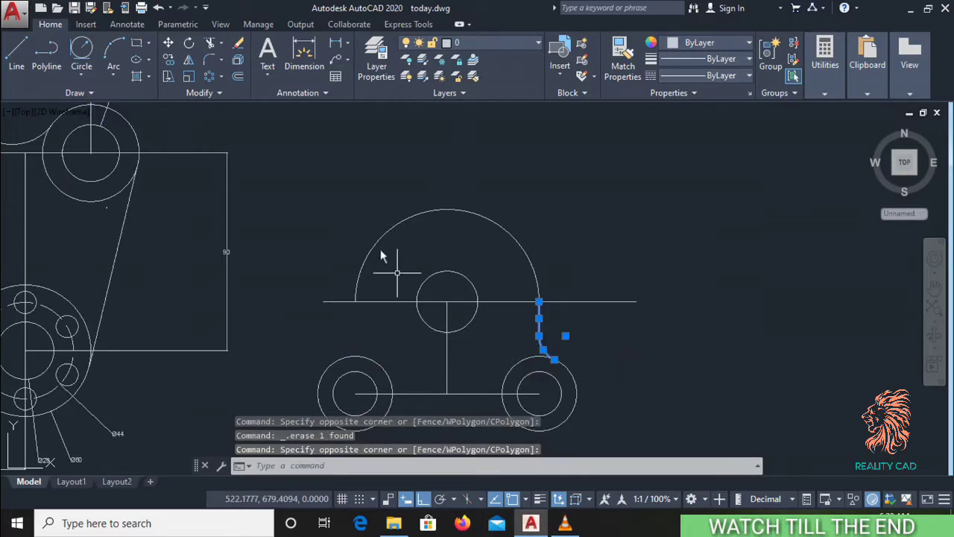
pyautogui.click(187, 64)
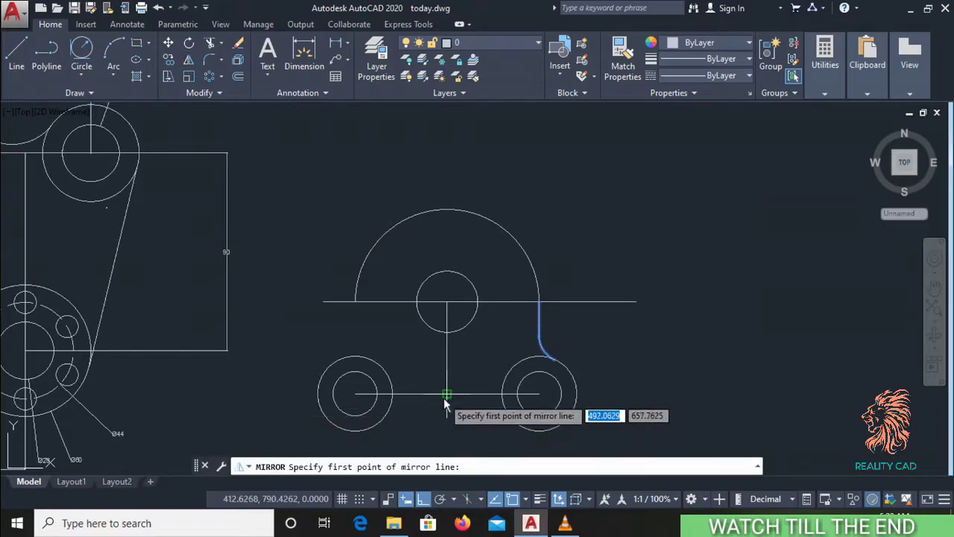
pyautogui.click(445, 394)
pyautogui.click(441, 301)
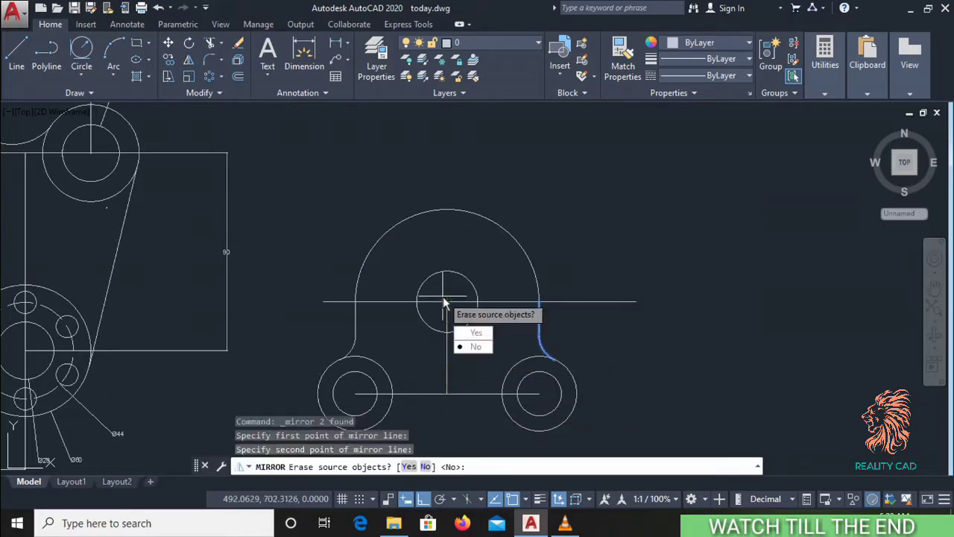
pyautogui.write('N')
pyautogui.press('Return')
pyautogui.moveTo(487, 375); pyautogui.dragTo(589, 365, button='middle')
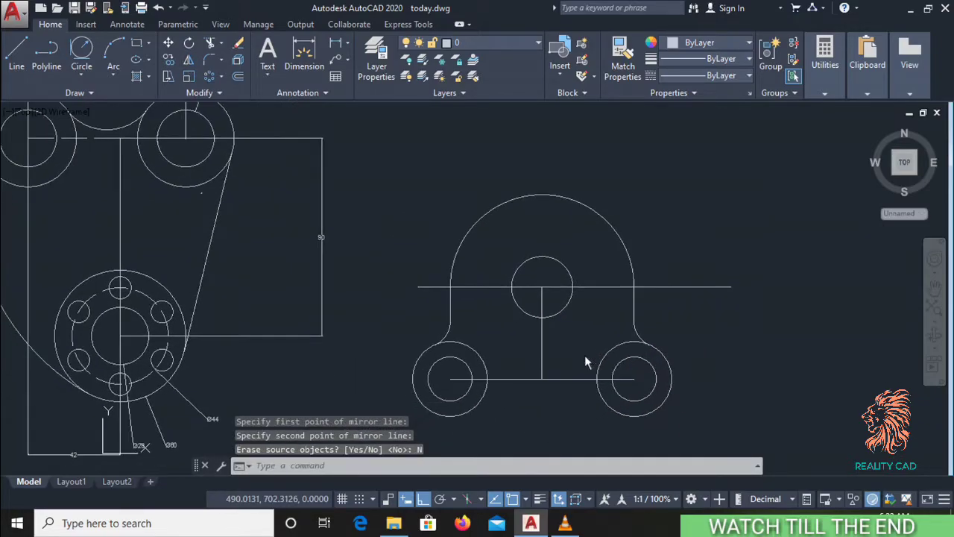
pyautogui.scroll(-2, 579, 351)
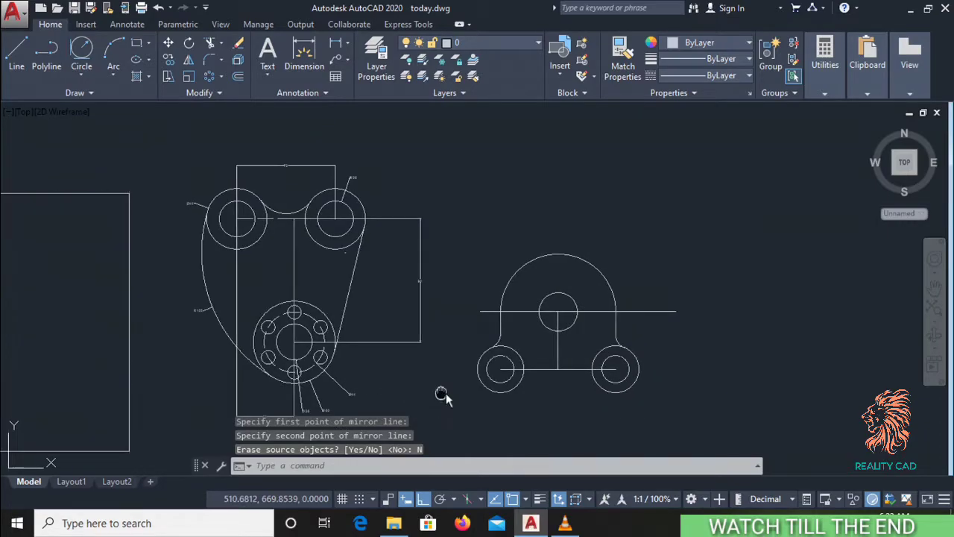
pyautogui.moveTo(446, 393); pyautogui.dragTo(510, 375, button='middle')
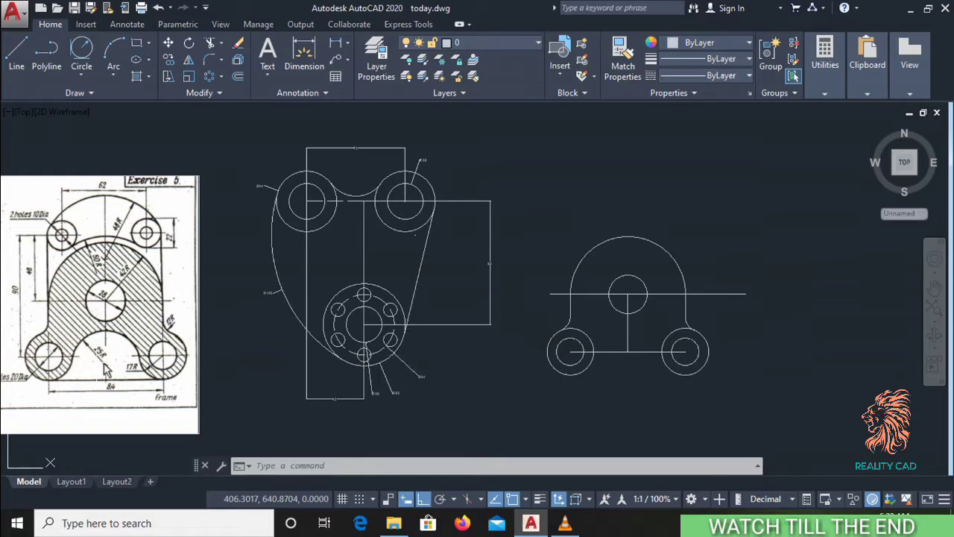
# Step: Draw a radius-25 Tan-Tan-Radius circle touching the Frame's lower-left and lower-right circles
pyautogui.scroll(2, 96, 369)
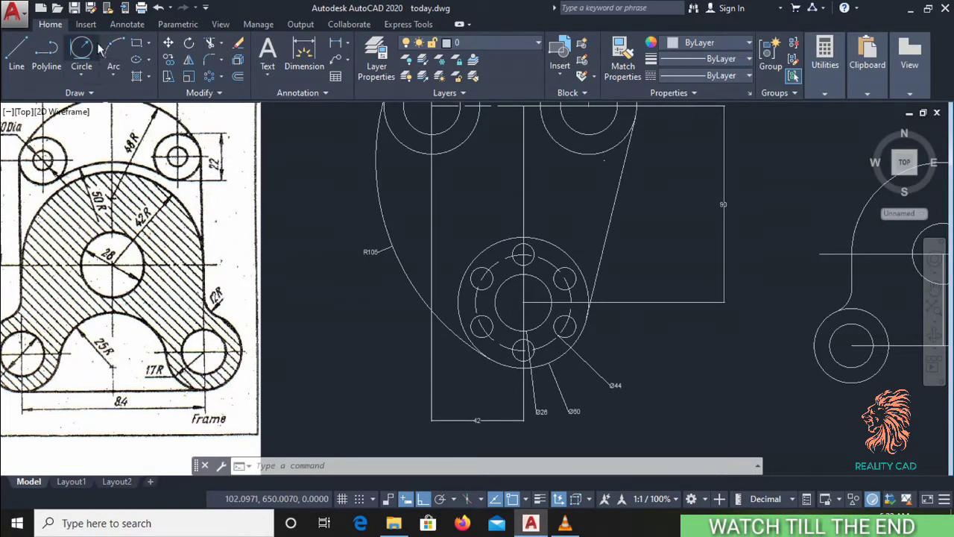
pyautogui.click(75, 63)
pyautogui.scroll(-3, 633, 380)
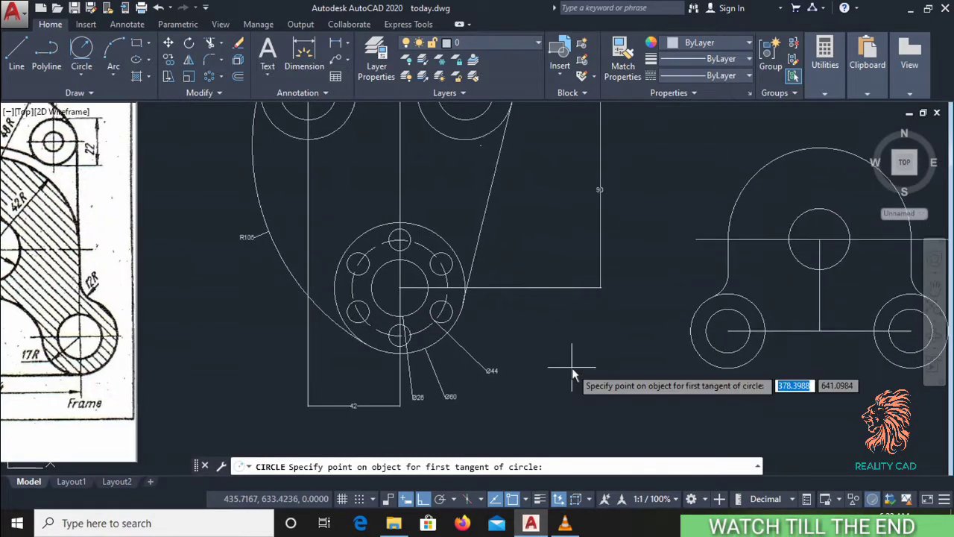
pyautogui.moveTo(575, 372); pyautogui.dragTo(665, 358, button='middle')
pyautogui.click(693, 344)
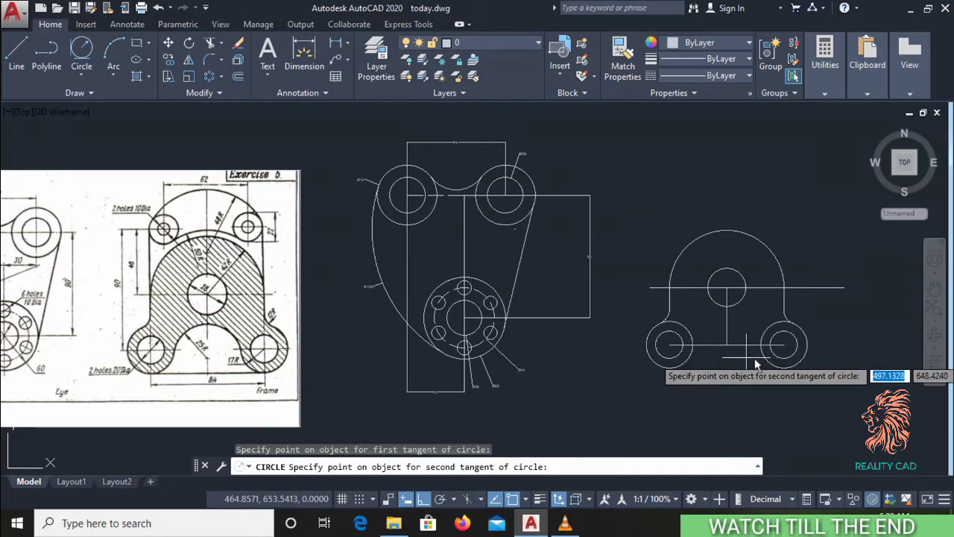
pyautogui.click(764, 354)
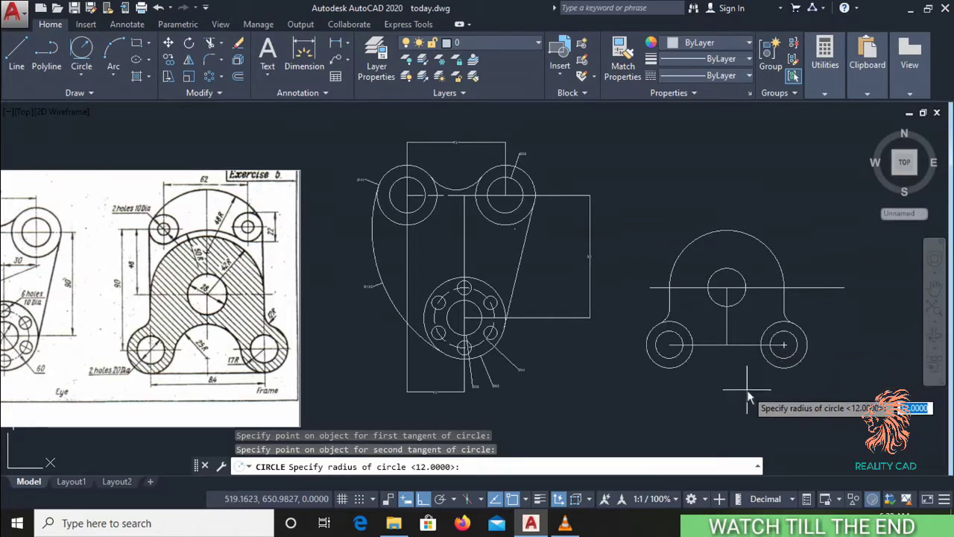
pyautogui.write('25')
pyautogui.press('Return')
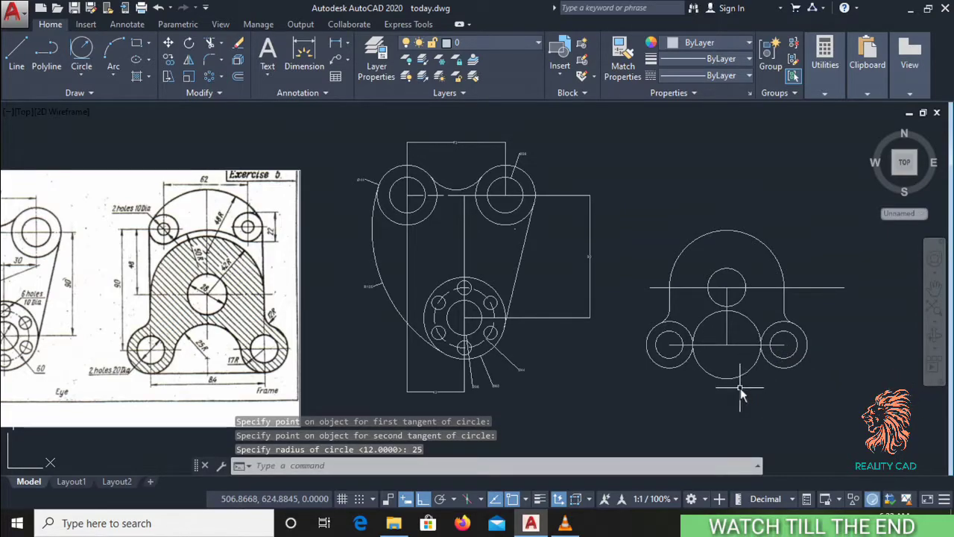
pyautogui.write('r')
pyautogui.press('Return')
pyautogui.press('Return')
# Step: Trim off the R25 circle's lower arc to leave the arch, and erase the vertical centre line
pyautogui.click(732, 378)
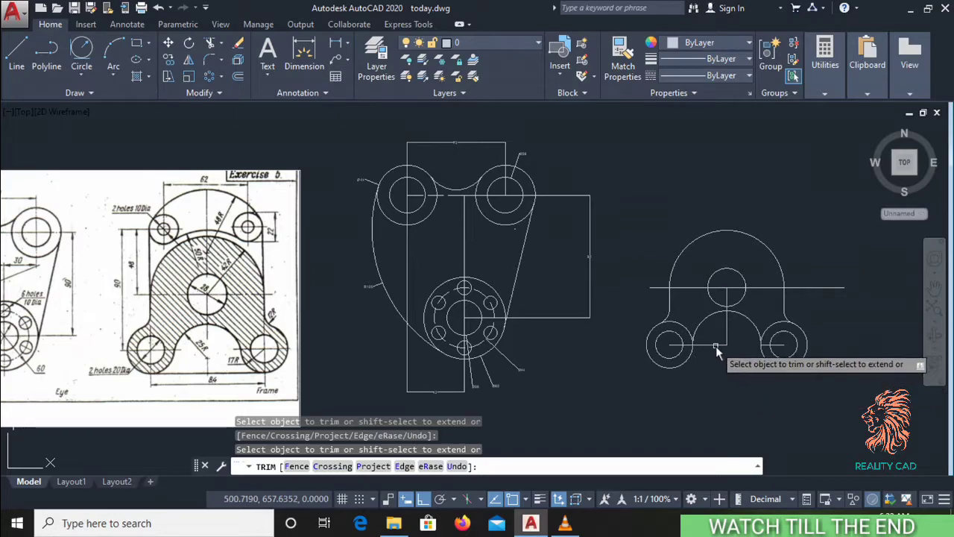
pyautogui.press('Escape')
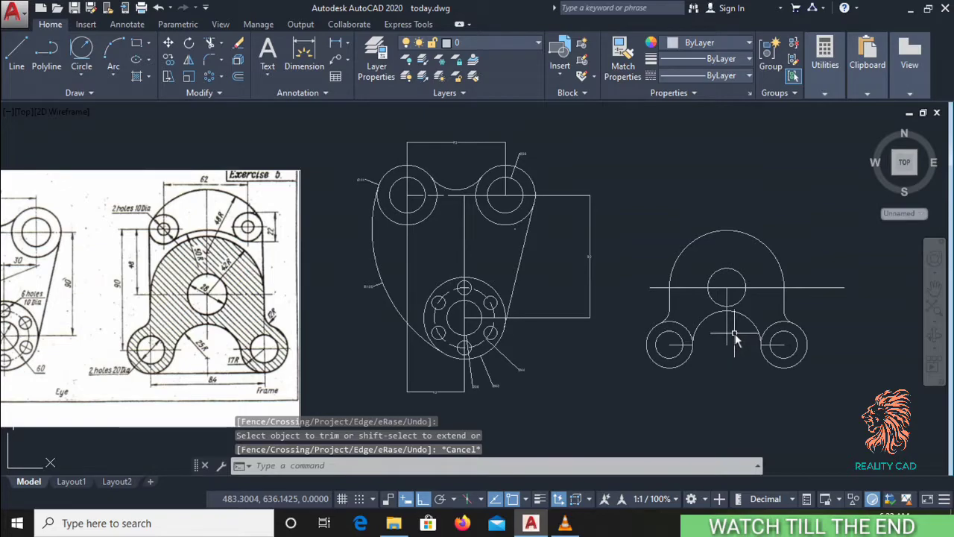
pyautogui.click(735, 339)
pyautogui.click(710, 340)
pyautogui.rightClick(733, 372)
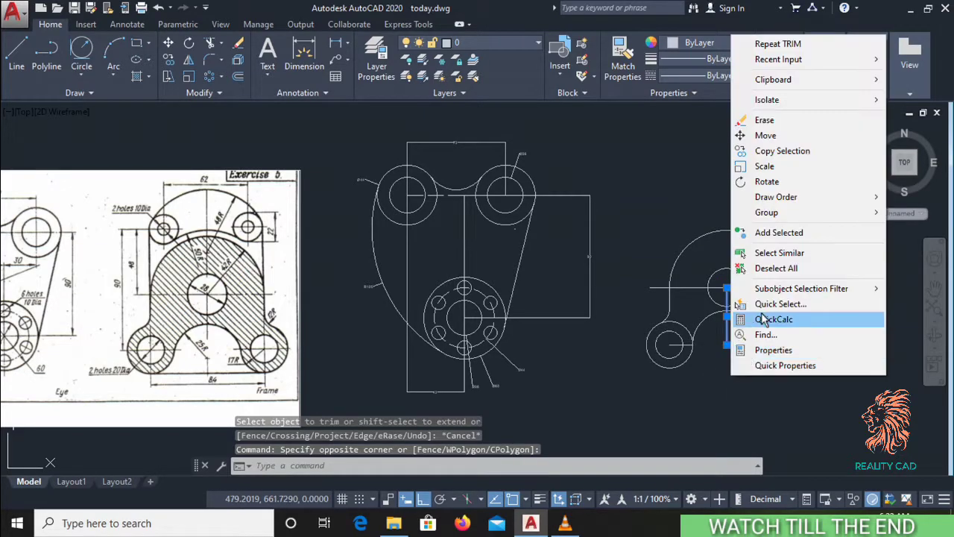
pyautogui.click(788, 123)
pyautogui.click(791, 118)
pyautogui.press('Escape')
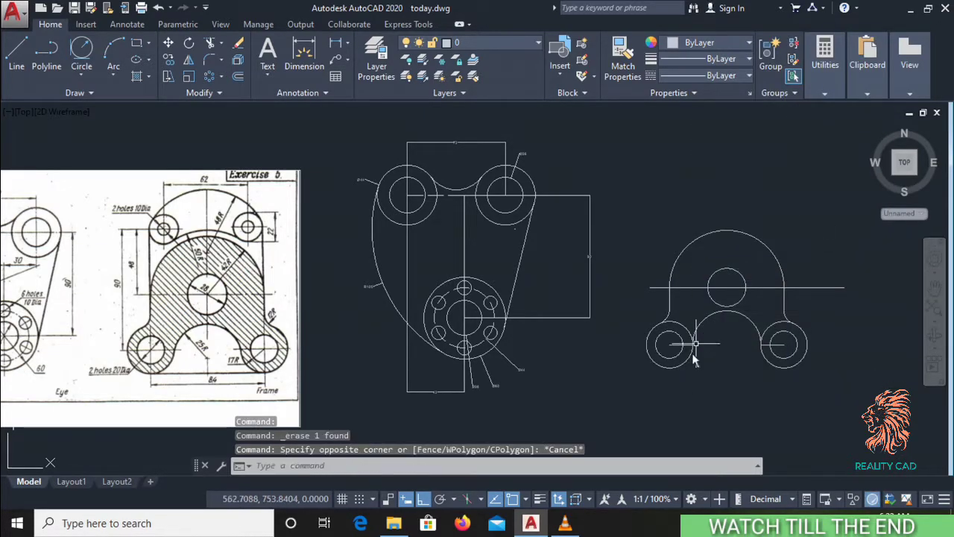
pyautogui.scroll(-2, 691, 360)
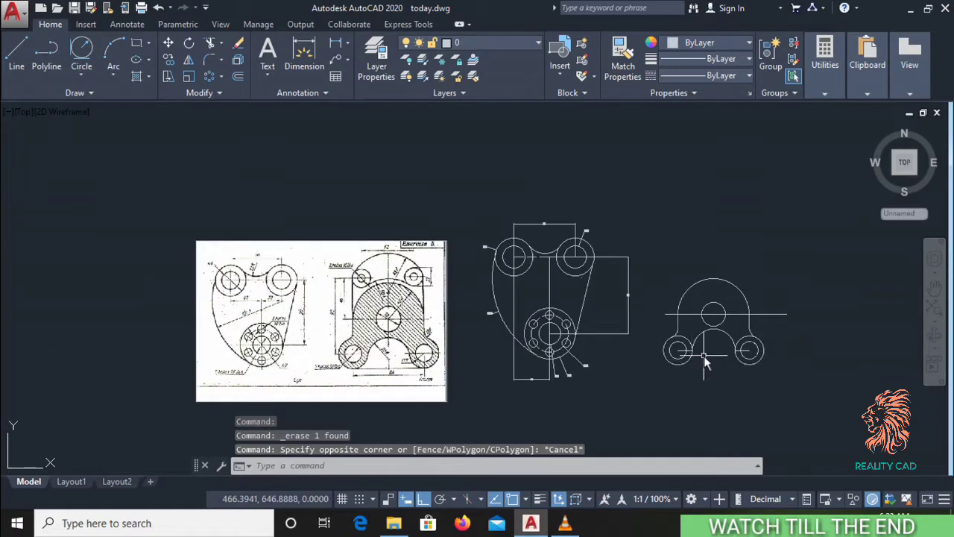
pyautogui.moveTo(703, 358); pyautogui.dragTo(695, 364, button='middle')
pyautogui.scroll(2, 398, 332)
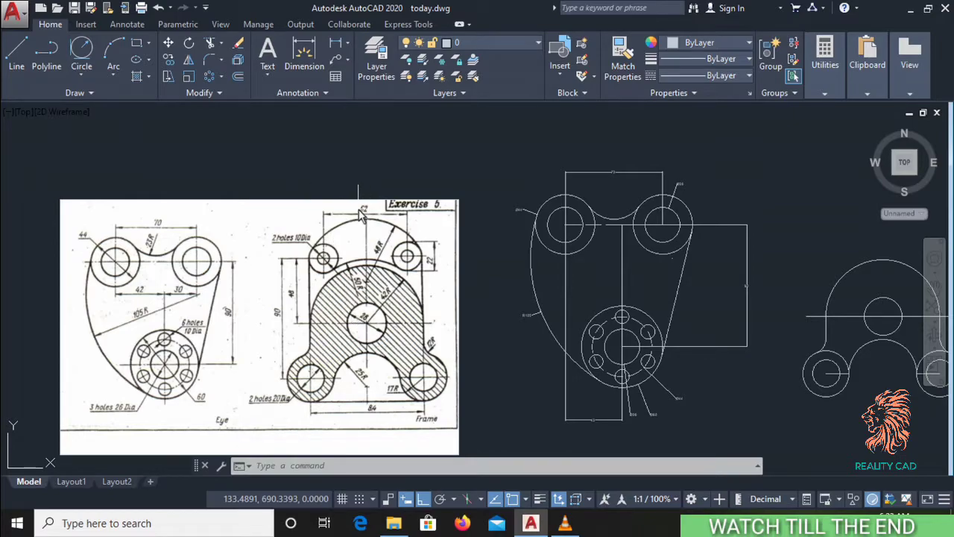
pyautogui.scroll(-2, 360, 261)
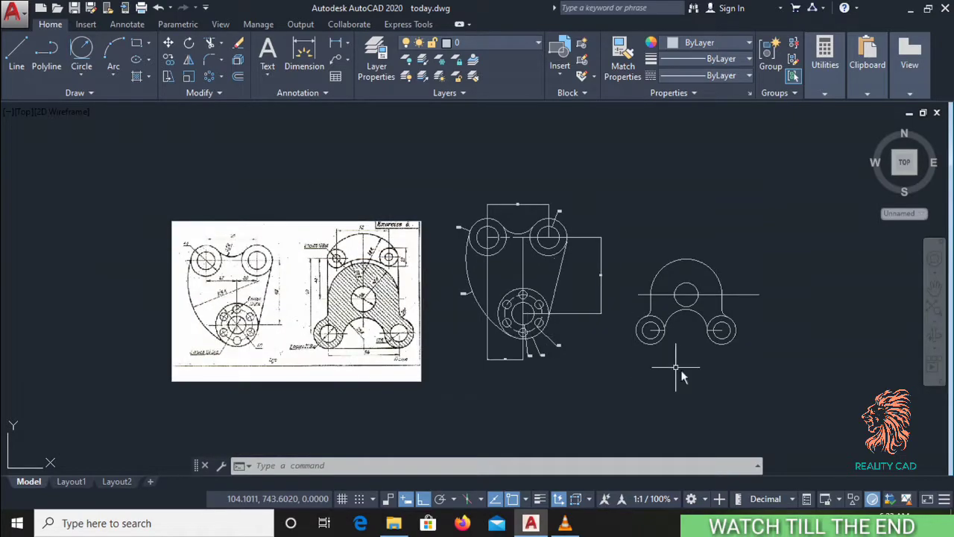
pyautogui.moveTo(675, 366); pyautogui.dragTo(656, 377, button='middle')
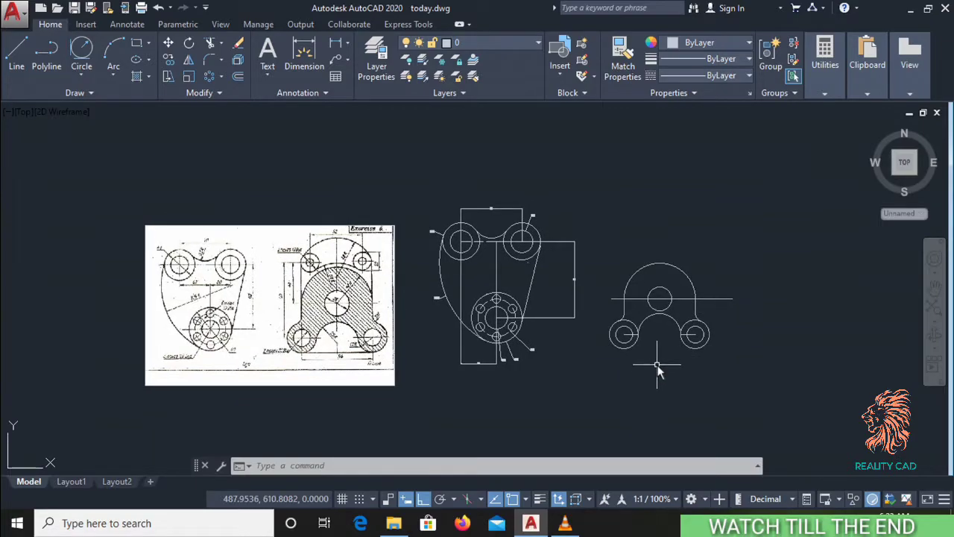
# Step: Draw a line from the central hole's centre 48 units up, then 31 units left
pyautogui.write('l')
pyautogui.press('Return')
pyautogui.scroll(2, 658, 302)
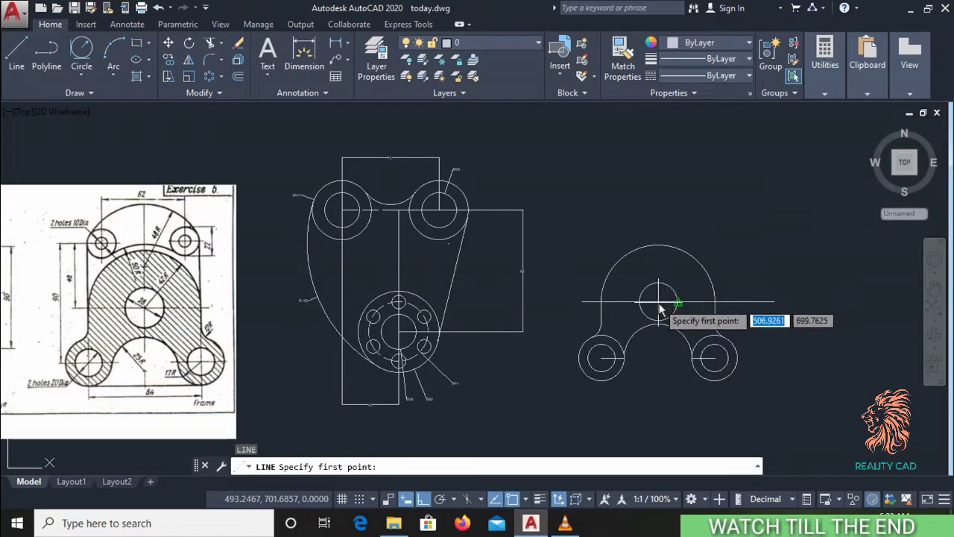
pyautogui.click(658, 301)
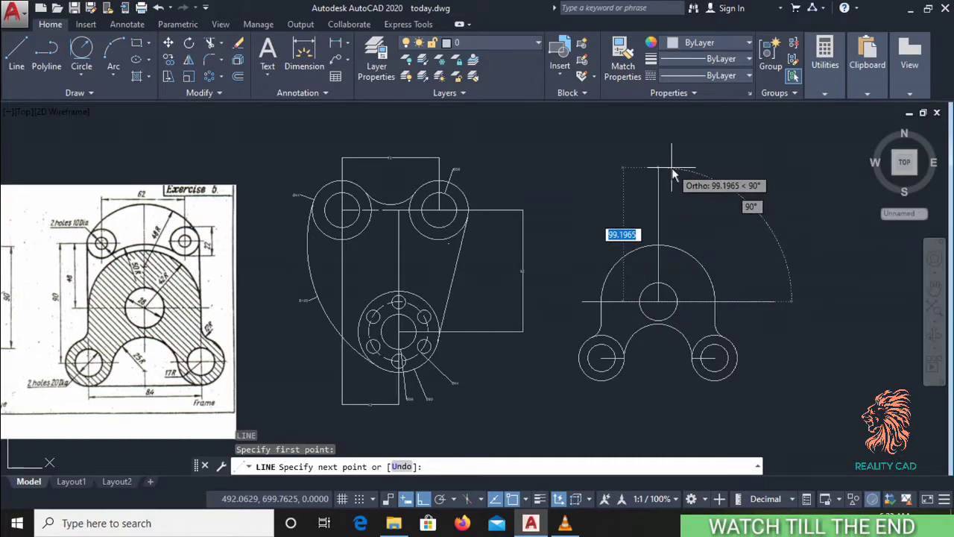
pyautogui.write('48')
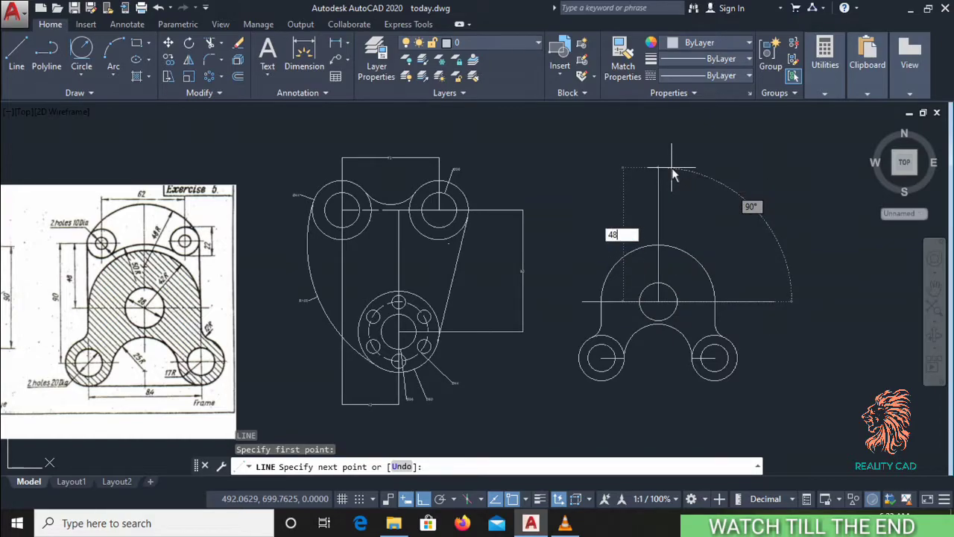
pyautogui.press('Return')
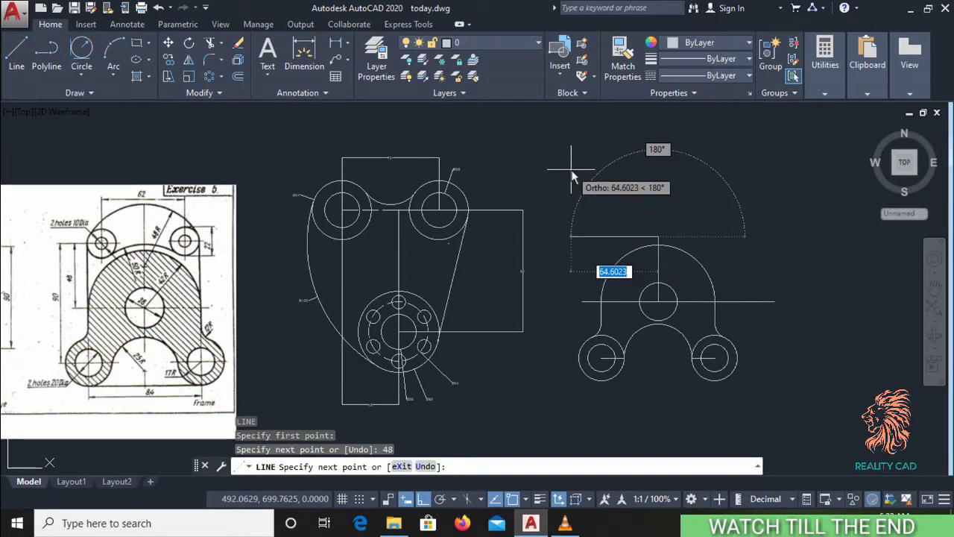
pyautogui.write('31')
pyautogui.press('Return')
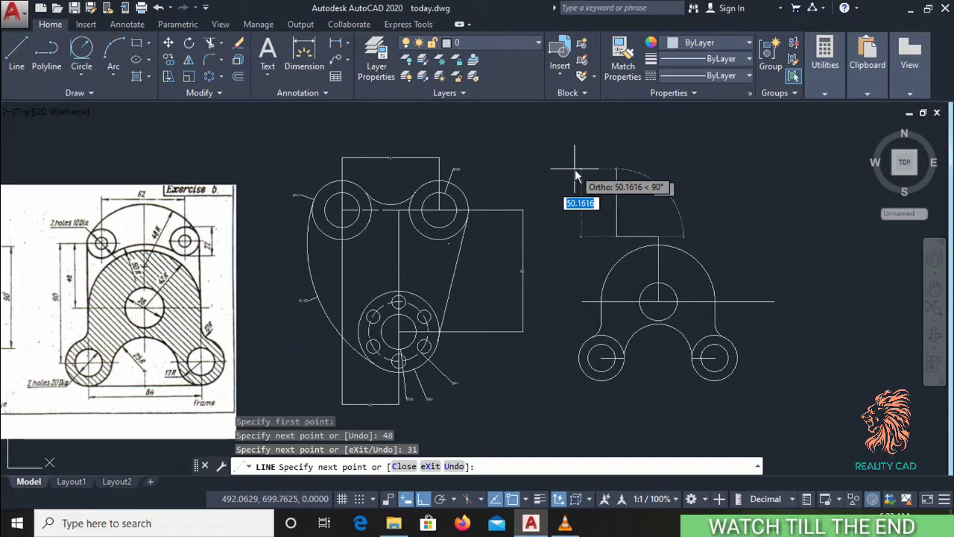
pyautogui.press('Return')
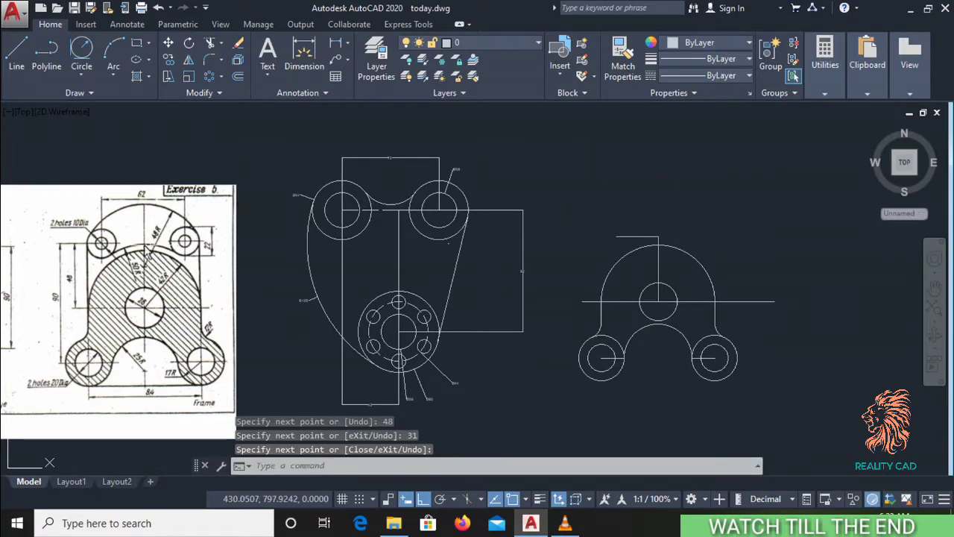
pyautogui.scroll(2, 103, 248)
pyautogui.scroll(2, 98, 246)
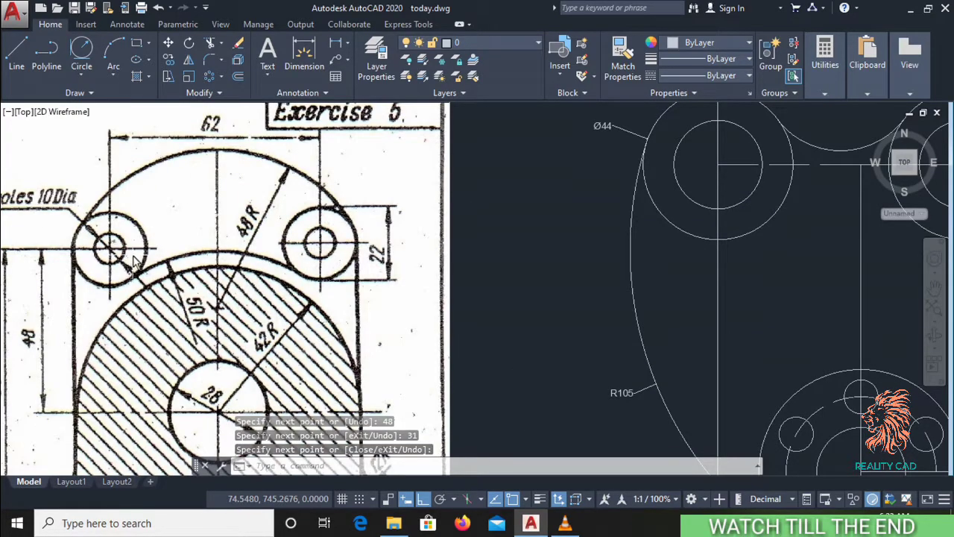
pyautogui.scroll(-3, 113, 252)
pyautogui.scroll(3, 83, 234)
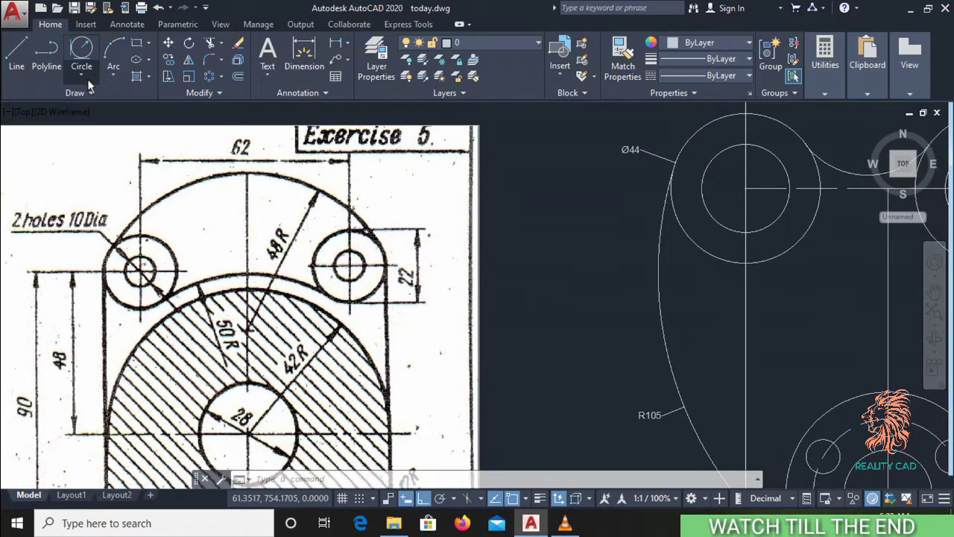
# Step: Draw a 10-diameter circle centred at the left end of the 31-unit line
pyautogui.click(88, 80)
pyautogui.click(103, 136)
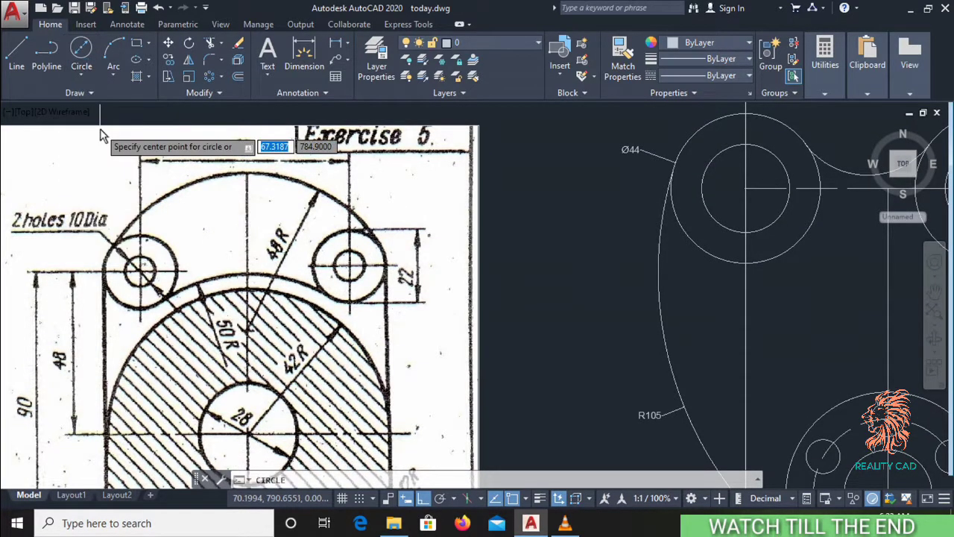
pyautogui.scroll(-2, 103, 136)
pyautogui.scroll(-2, 842, 328)
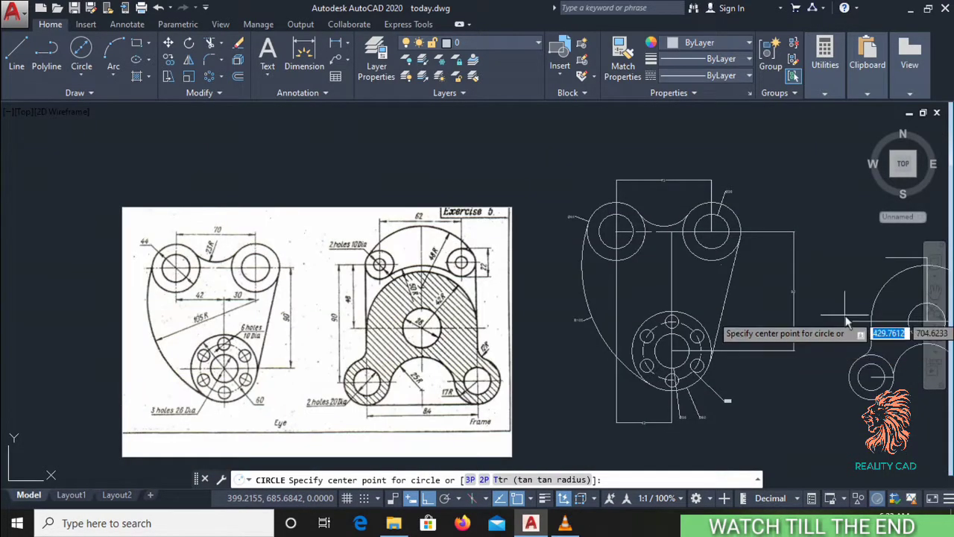
pyautogui.moveTo(846, 321); pyautogui.dragTo(709, 322, button='middle')
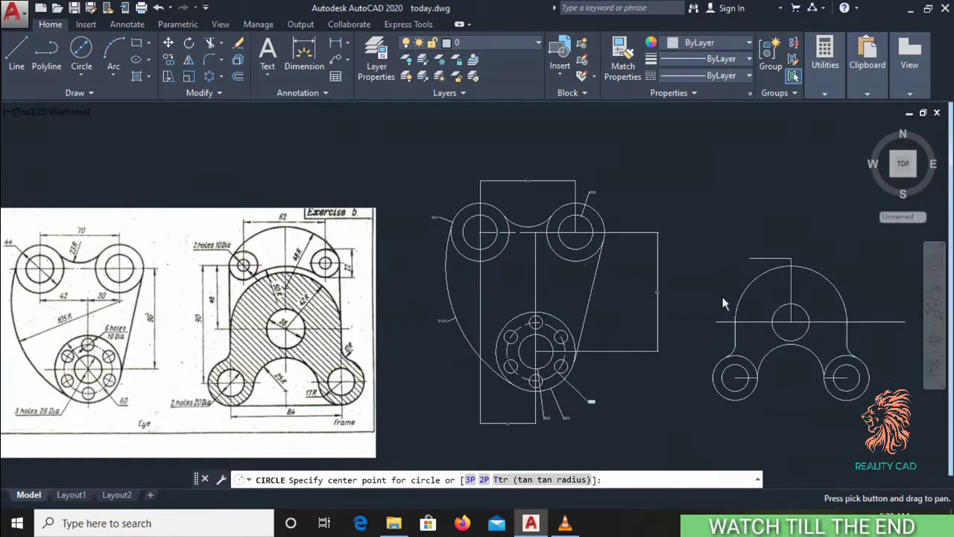
pyautogui.click(749, 258)
pyautogui.press('Down')
pyautogui.press('Return')
pyautogui.write('10')
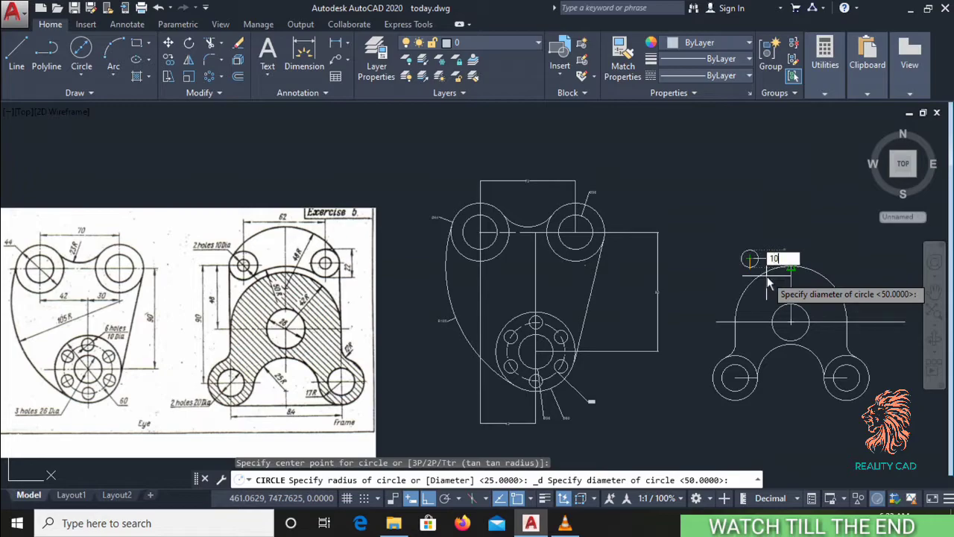
pyautogui.press('Return')
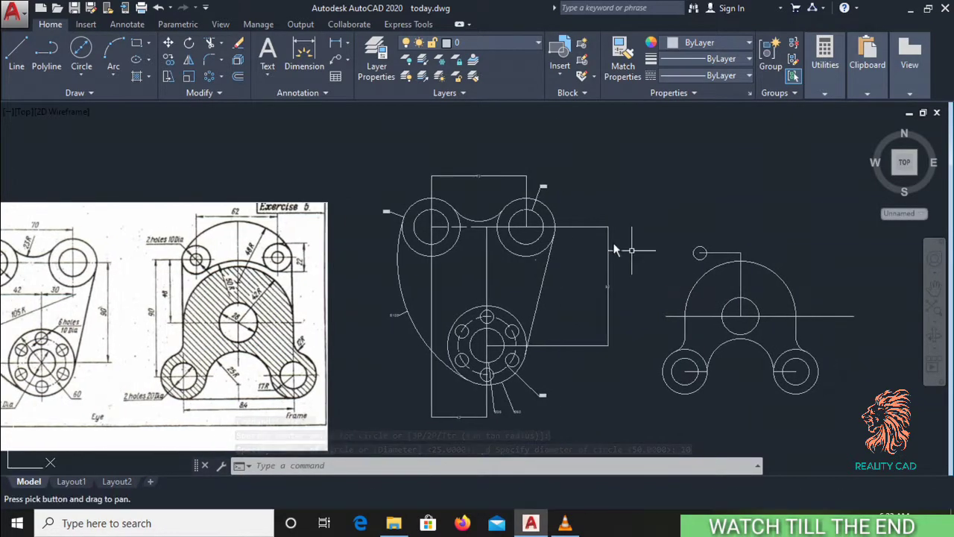
# Step: Draw a concentric 22-diameter circle on the same centre
pyautogui.moveTo(664, 249); pyautogui.dragTo(618, 250, button='middle')
pyautogui.click(79, 51)
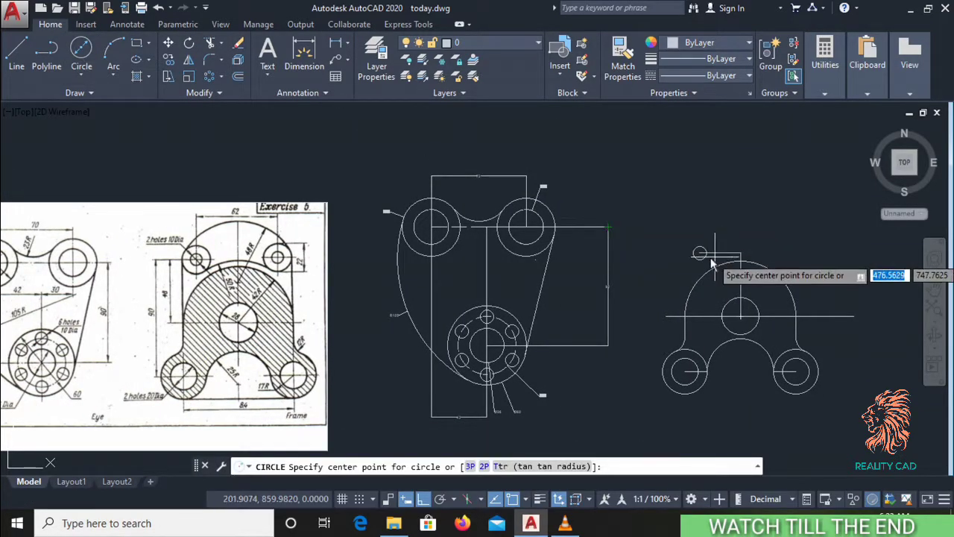
pyautogui.scroll(4, 677, 242)
pyautogui.click(679, 247)
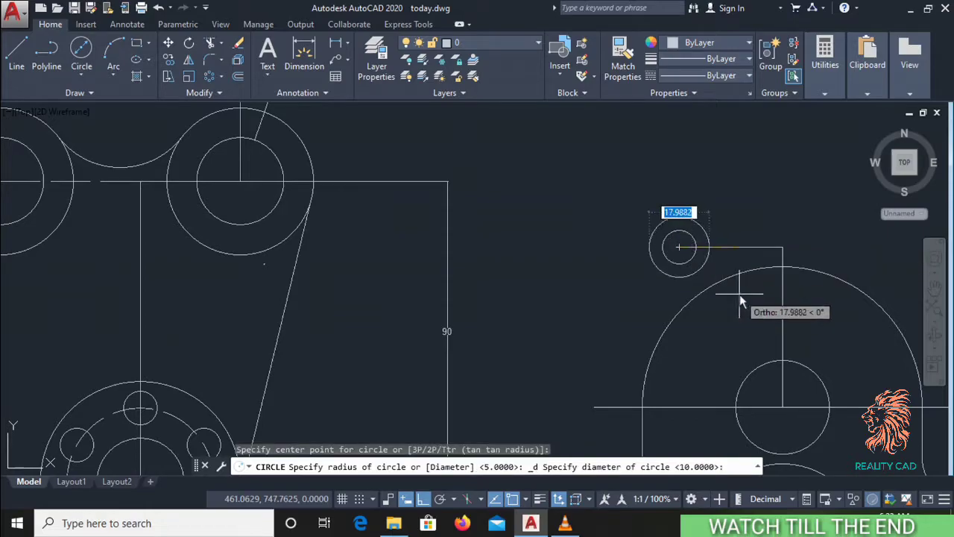
pyautogui.write('22')
pyautogui.press('Return')
# Step: Select the new 10 and 22 diameter circles
pyautogui.scroll(-2, 739, 294)
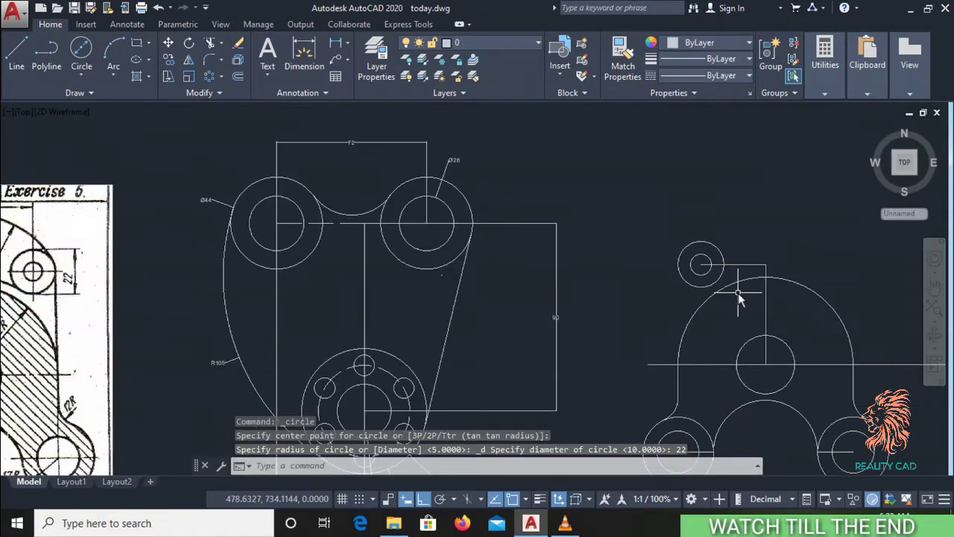
pyautogui.scroll(-2, 739, 294)
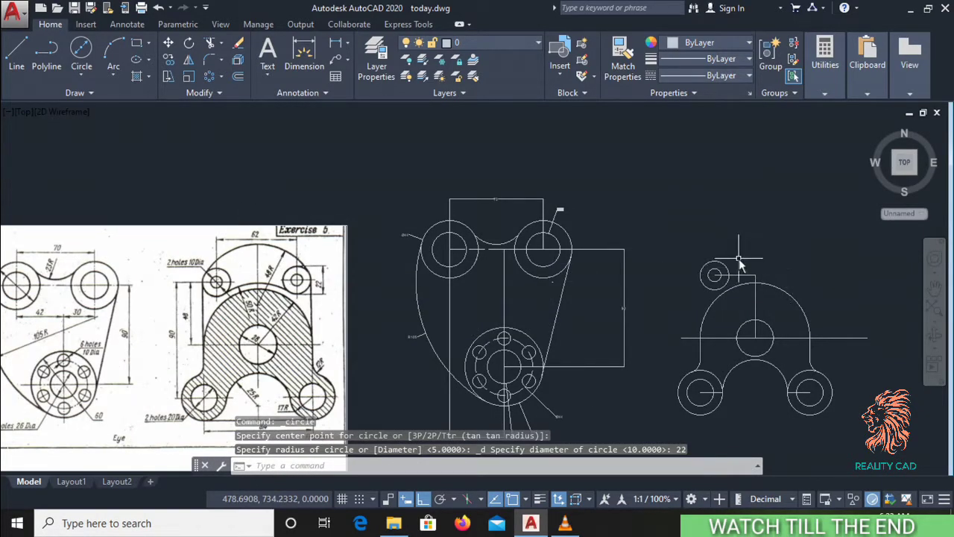
pyautogui.click(738, 258)
pyautogui.click(734, 262)
pyautogui.click(718, 270)
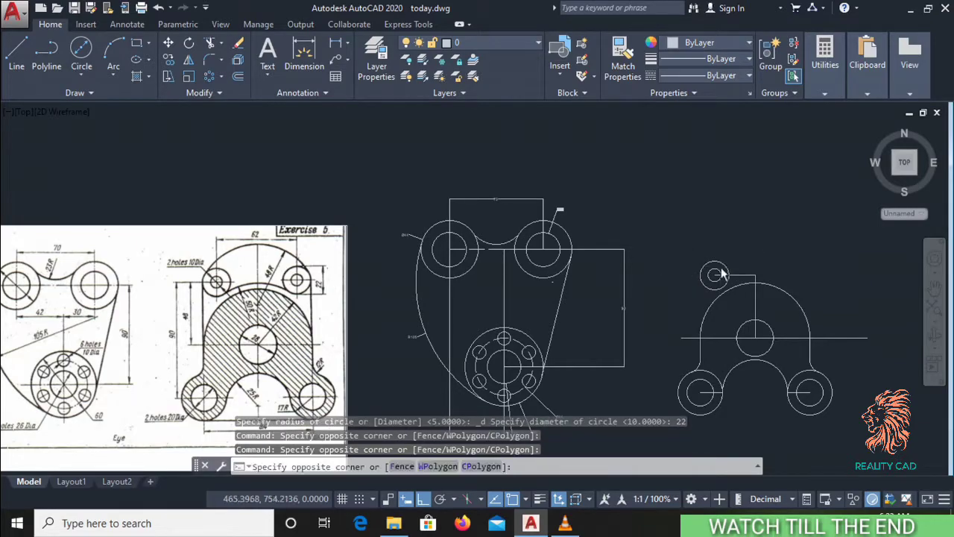
pyautogui.click(724, 269)
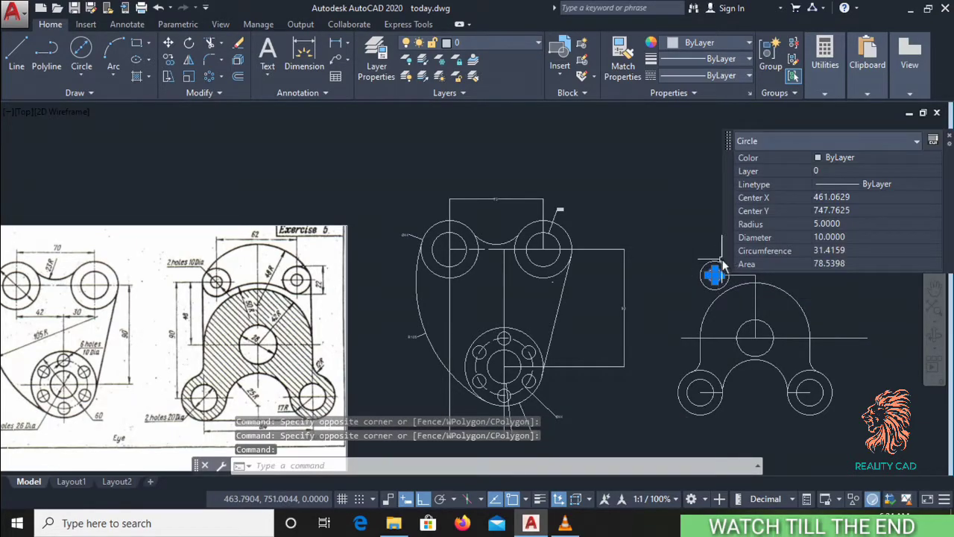
pyautogui.click(195, 65)
pyautogui.click(196, 65)
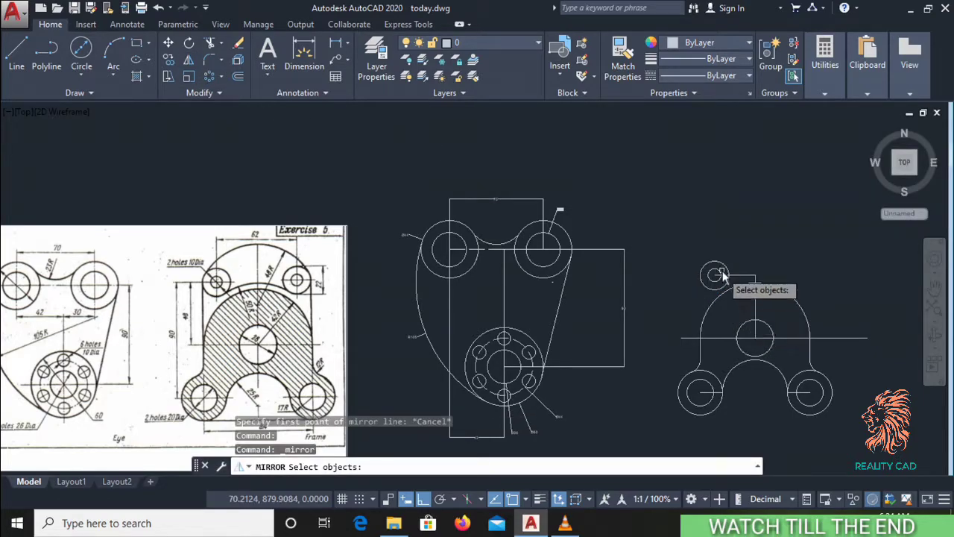
# Step: Window-select the Ø10/Ø22 circle pair and mirror it across the vertical centreline, keeping the originals
pyautogui.scroll(4, 714, 274)
pyautogui.click(727, 238)
pyautogui.click(679, 281)
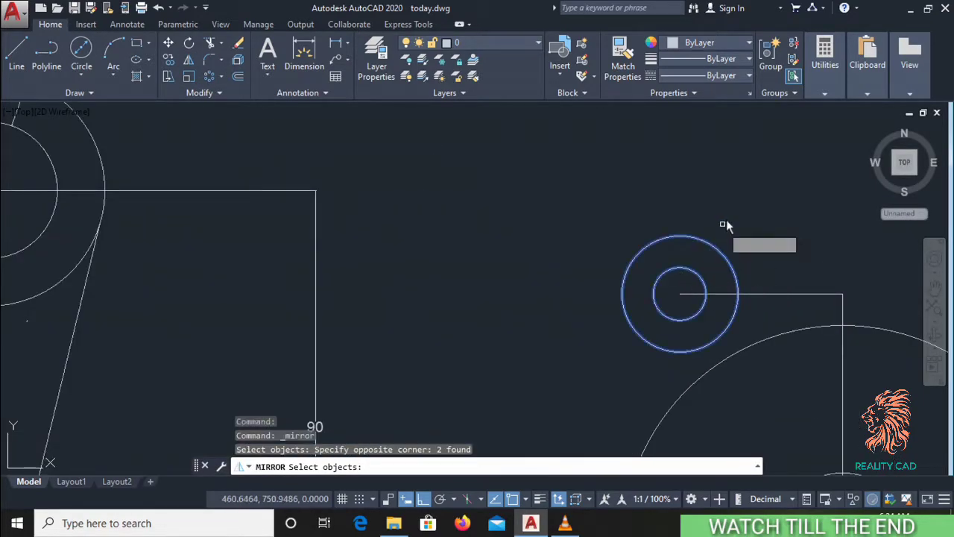
pyautogui.scroll(-2, 726, 219)
pyautogui.press('Return')
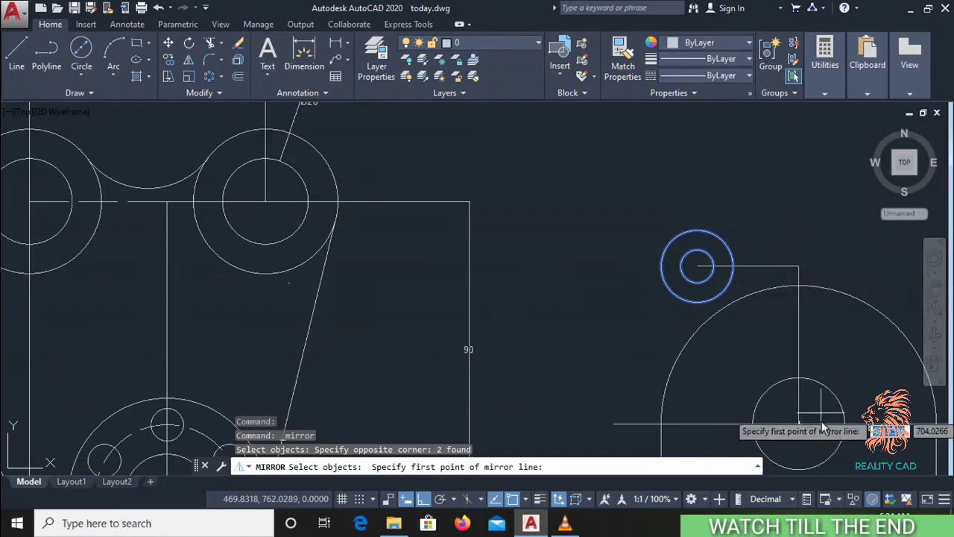
pyautogui.click(799, 425)
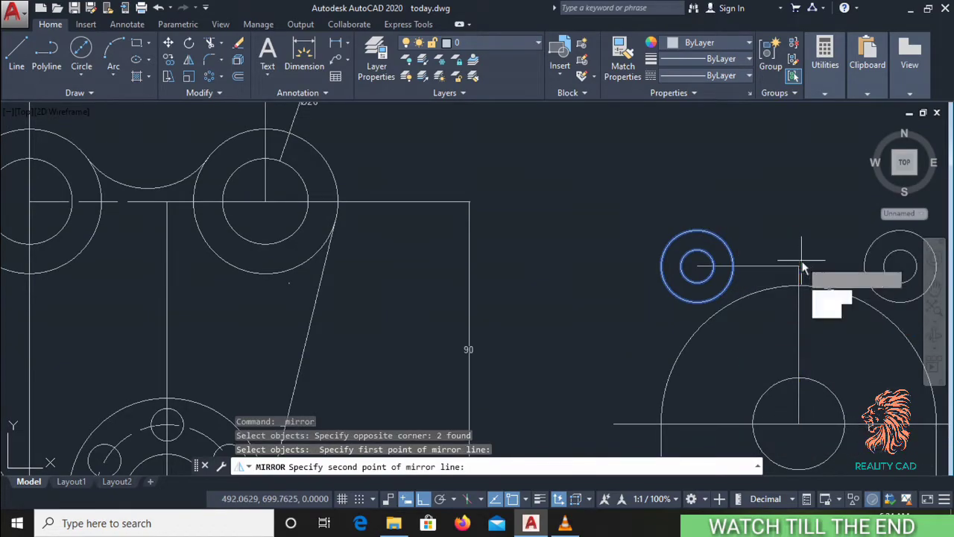
pyautogui.click(799, 271)
pyautogui.press('Return')
pyautogui.scroll(-3, 797, 262)
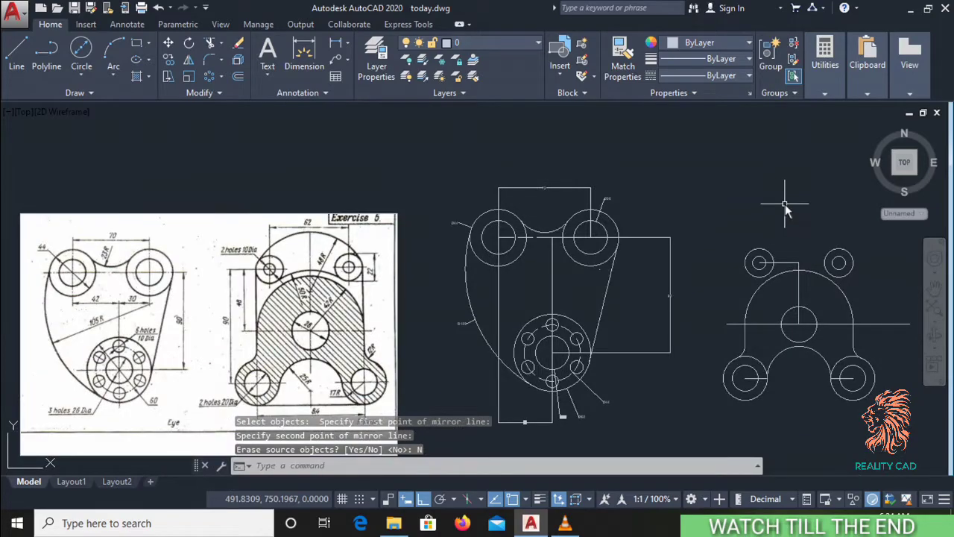
pyautogui.moveTo(777, 200); pyautogui.dragTo(762, 195, button='middle')
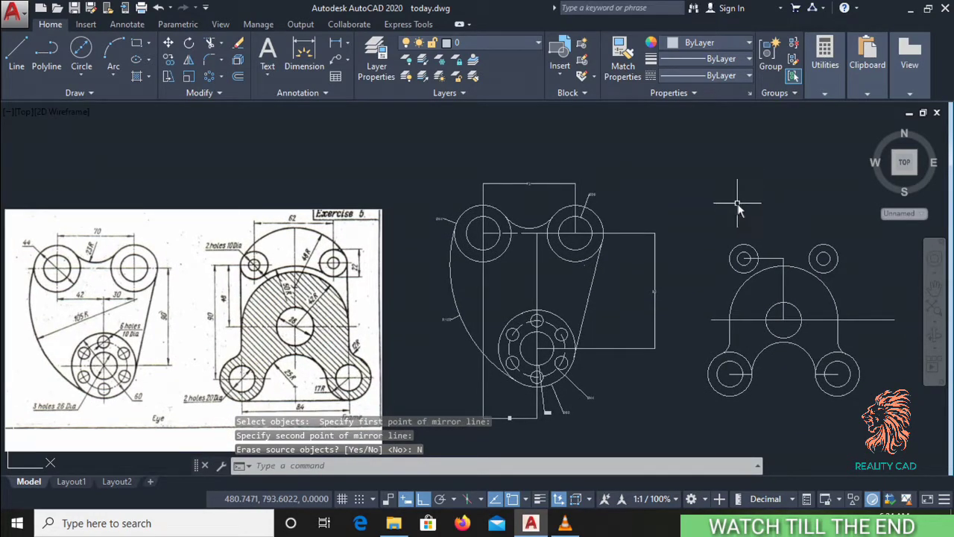
# Step: Draw a radius-50 Tan-Tan-Radius circle touching the two upper small circles
pyautogui.click(87, 82)
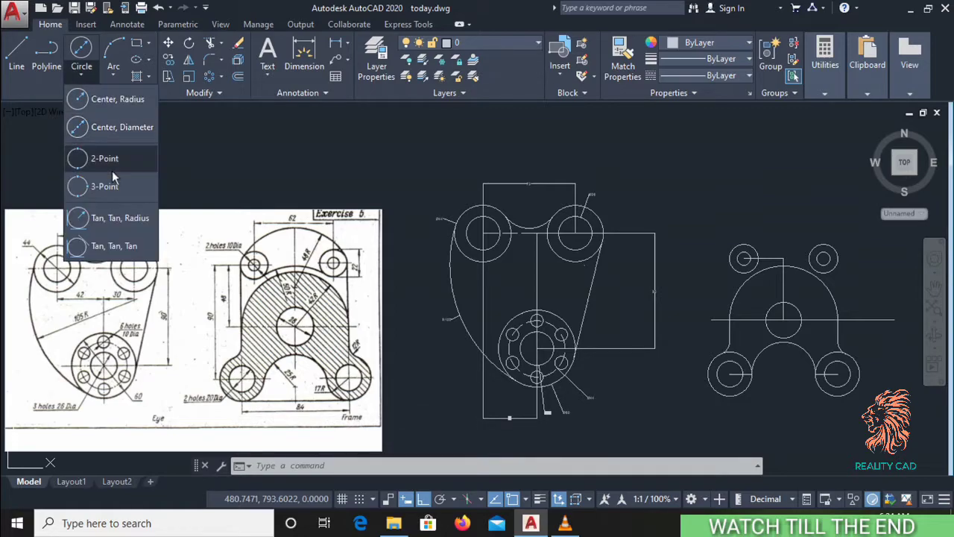
pyautogui.click(117, 220)
pyautogui.scroll(2, 271, 288)
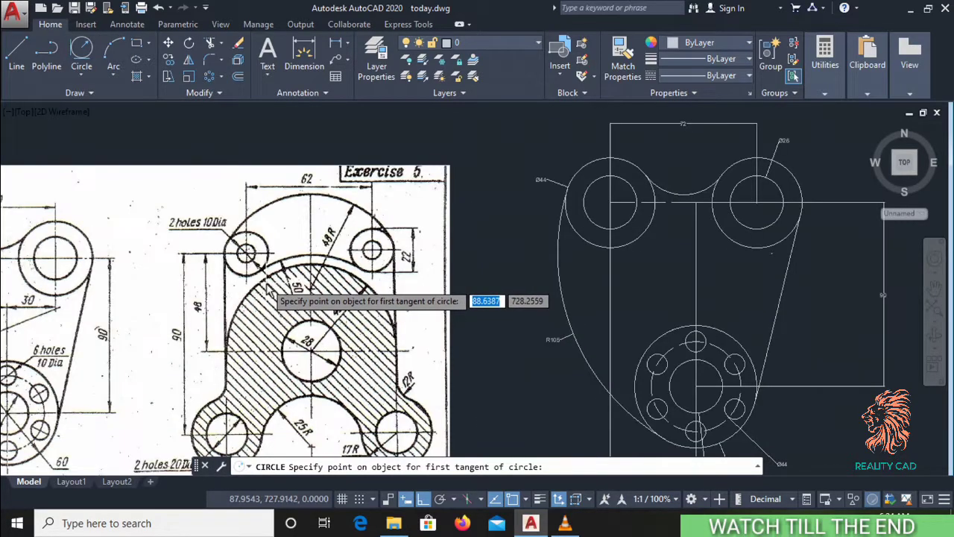
pyautogui.scroll(-2, 306, 313)
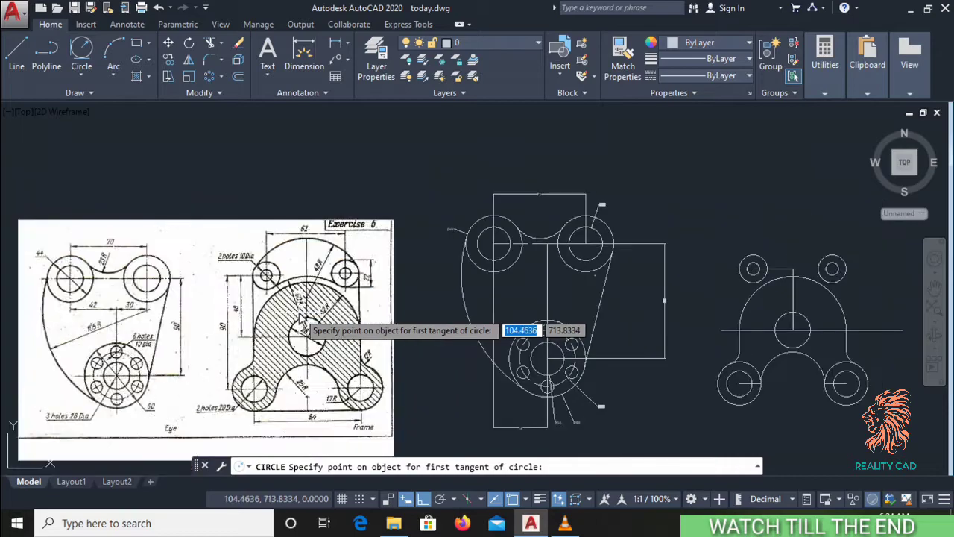
pyautogui.click(760, 272)
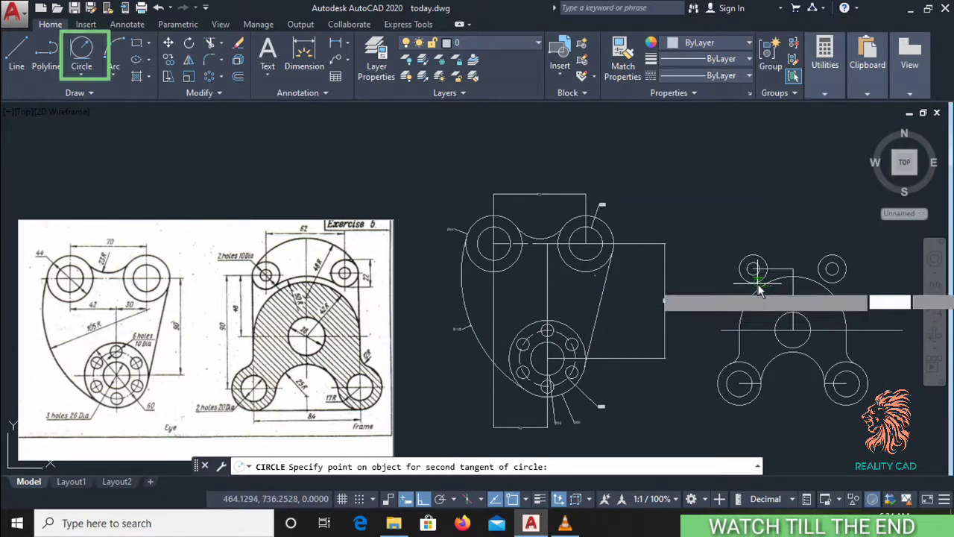
pyautogui.click(825, 288)
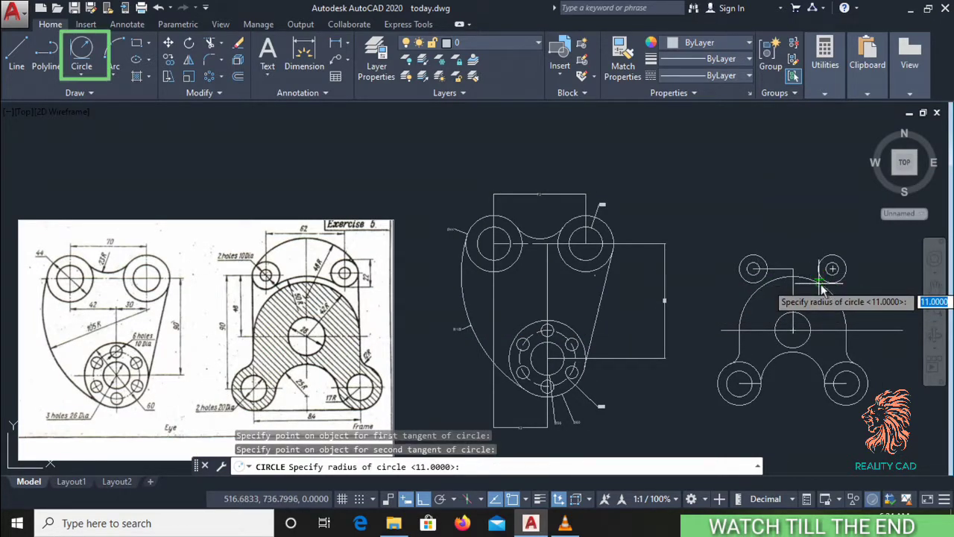
pyautogui.write('50')
pyautogui.press('Return')
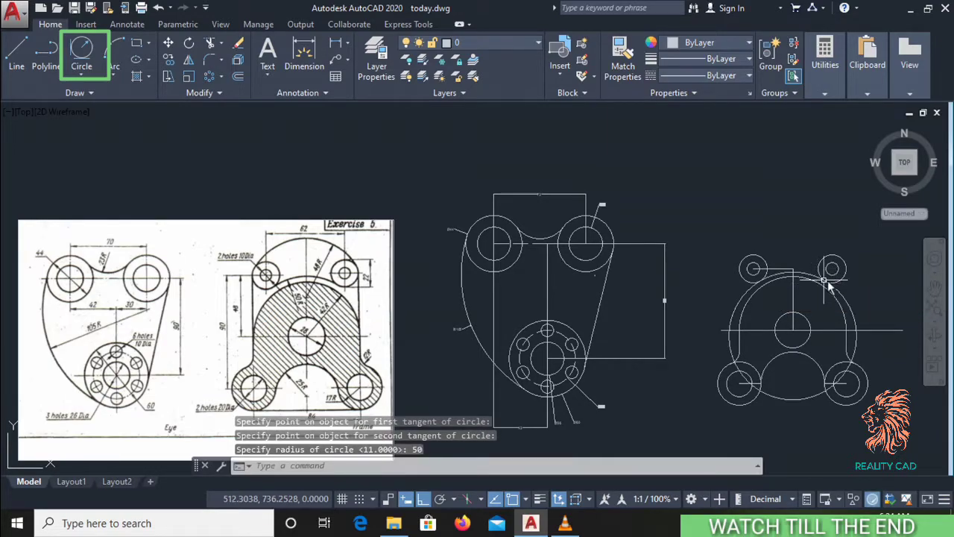
# Step: Trim away the R50 circle's unwanted left portions
pyautogui.scroll(3, 827, 282)
pyautogui.scroll(2, 831, 294)
pyautogui.press('Return')
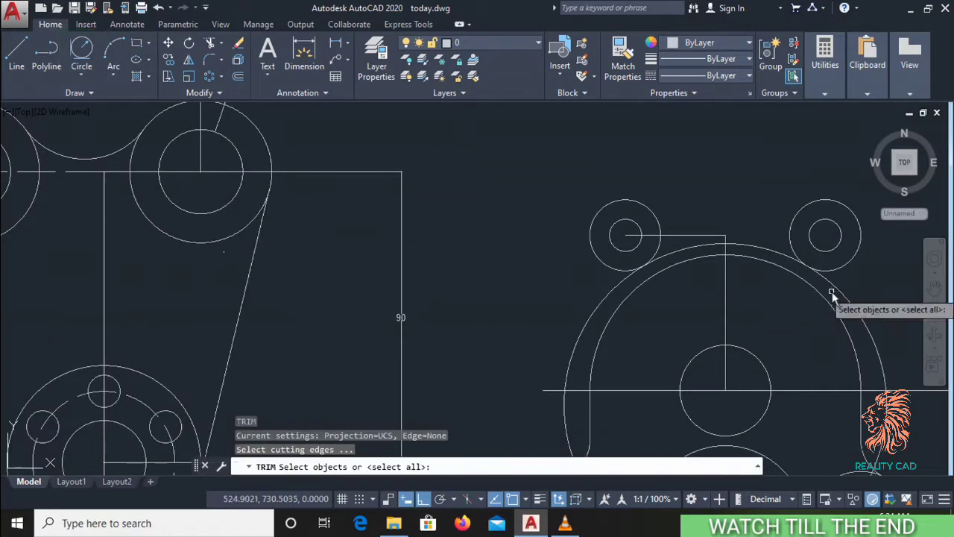
pyautogui.press('Return')
pyautogui.click(789, 316)
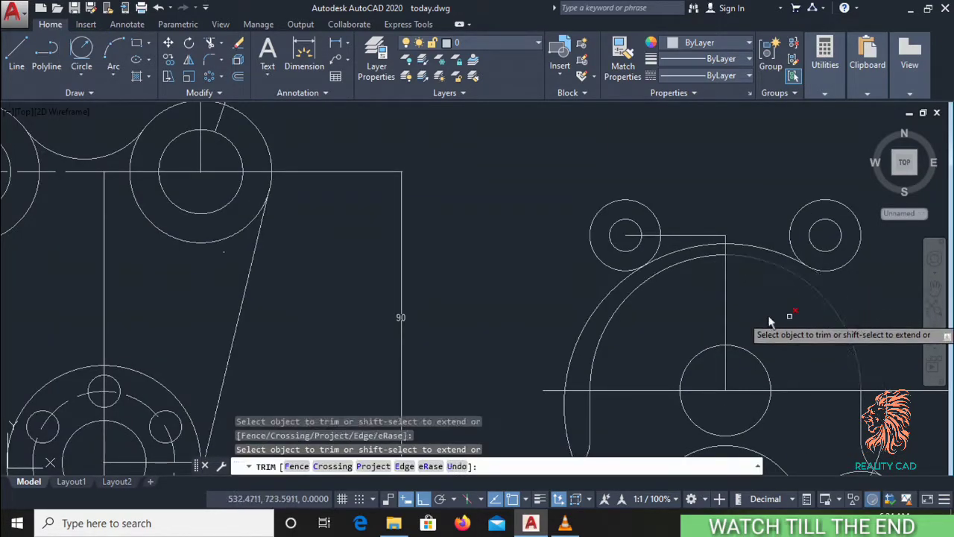
pyautogui.click(574, 330)
pyautogui.click(577, 335)
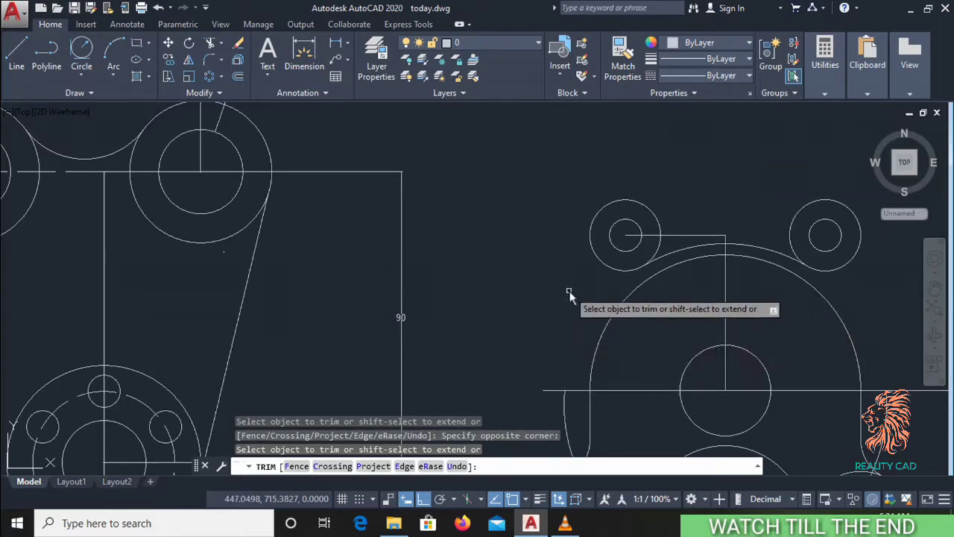
pyautogui.scroll(-3, 570, 298)
pyautogui.press('Escape')
# Step: Erase the leftover lower arc of the R50 circle
pyautogui.click(628, 400)
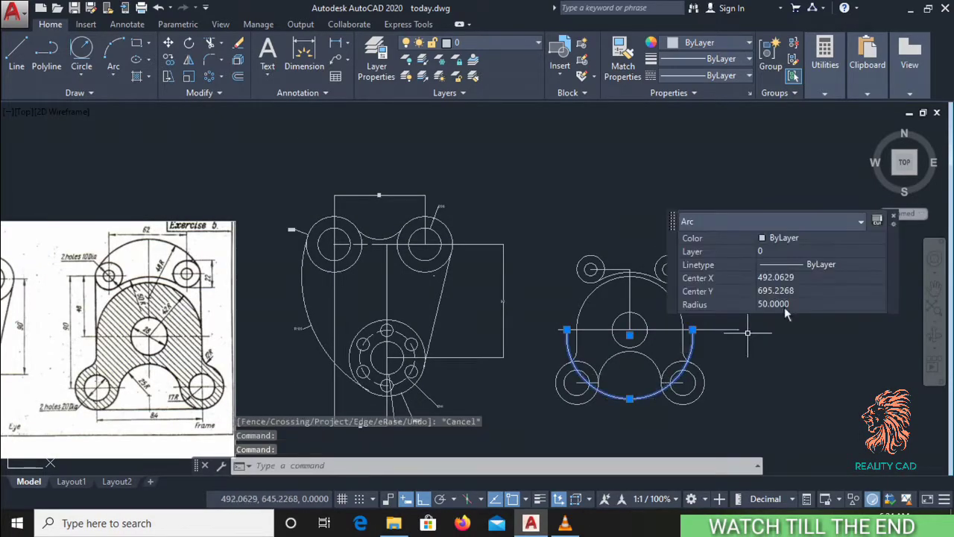
pyautogui.rightClick(763, 153)
pyautogui.click(775, 234)
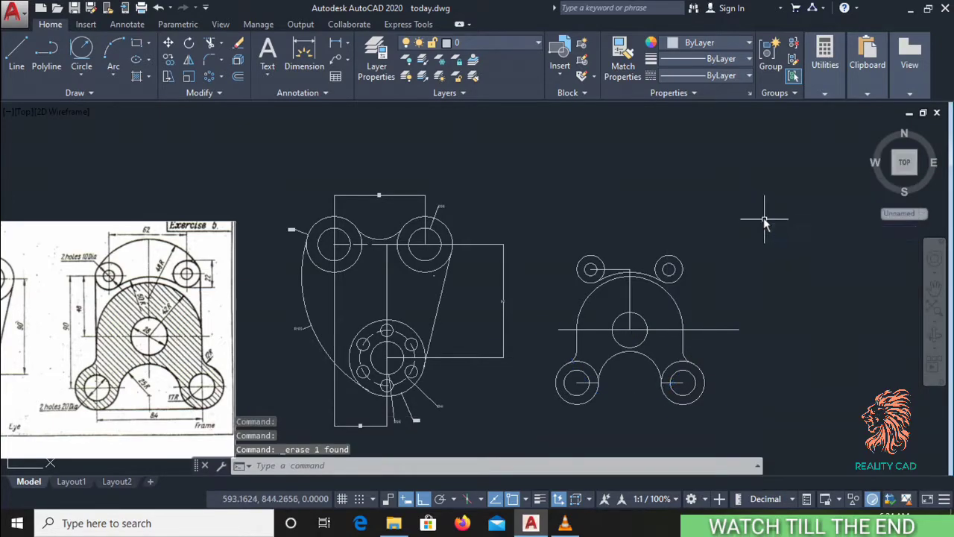
pyautogui.press('Escape')
pyautogui.moveTo(731, 218); pyautogui.dragTo(765, 225, button='middle')
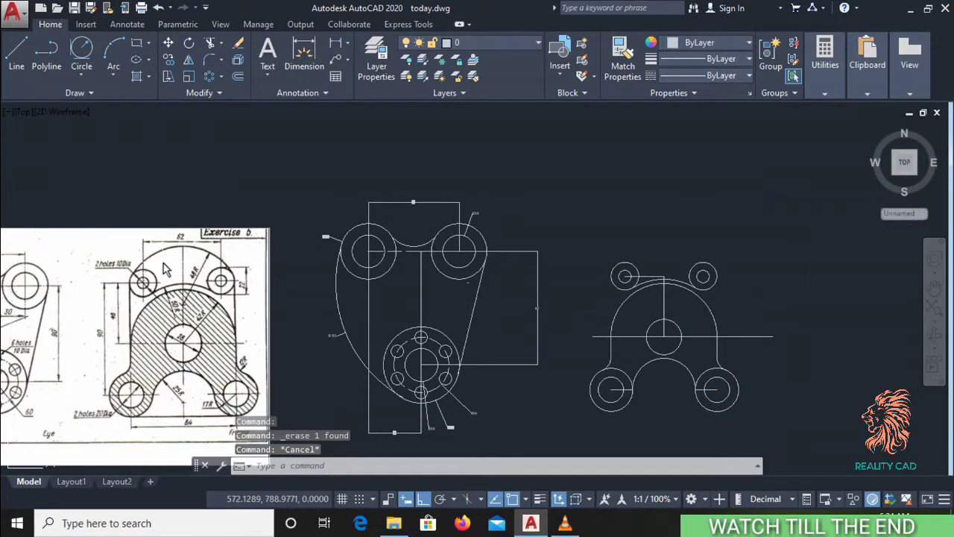
# Step: Draw a radius-48 circle tangent to the left and right small circles
pyautogui.scroll(2, 164, 264)
pyautogui.scroll(-1, 201, 250)
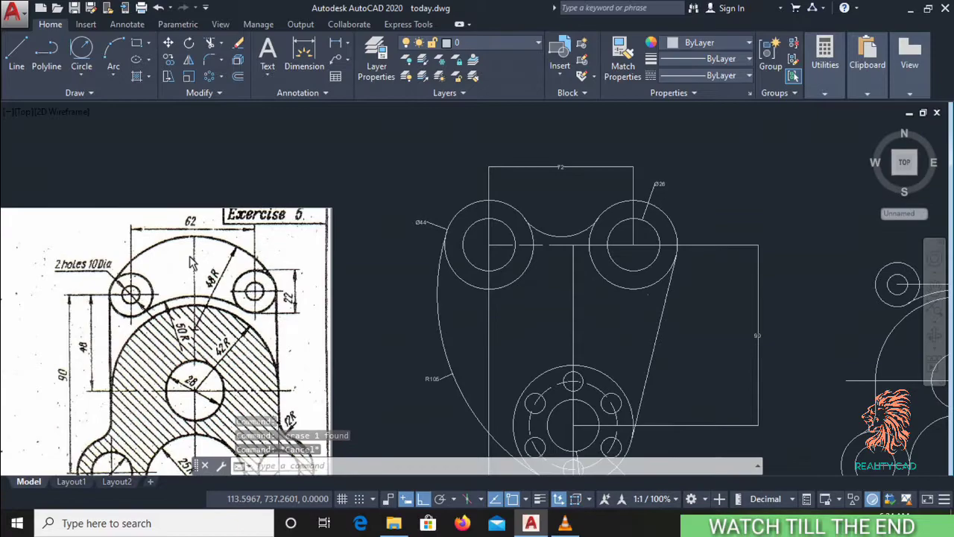
pyautogui.scroll(-1, 201, 250)
pyautogui.write('c')
pyautogui.press('Return')
pyautogui.write('t')
pyautogui.press('Return')
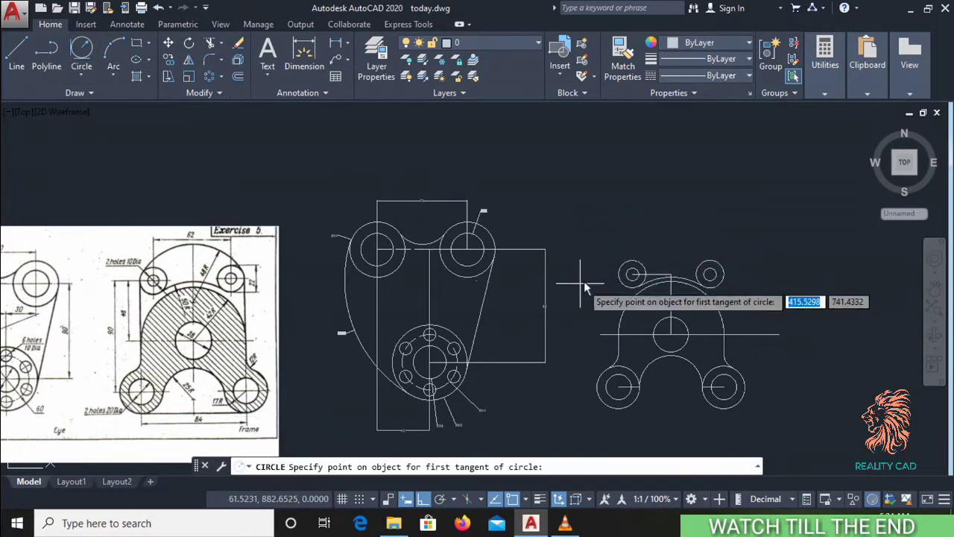
pyautogui.scroll(4, 619, 260)
pyautogui.click(624, 270)
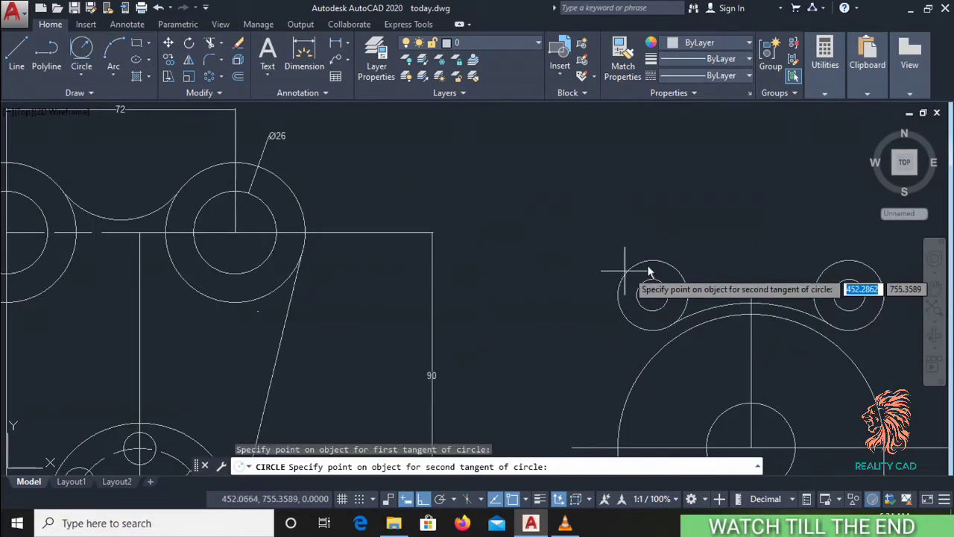
pyautogui.click(855, 265)
pyautogui.write('48')
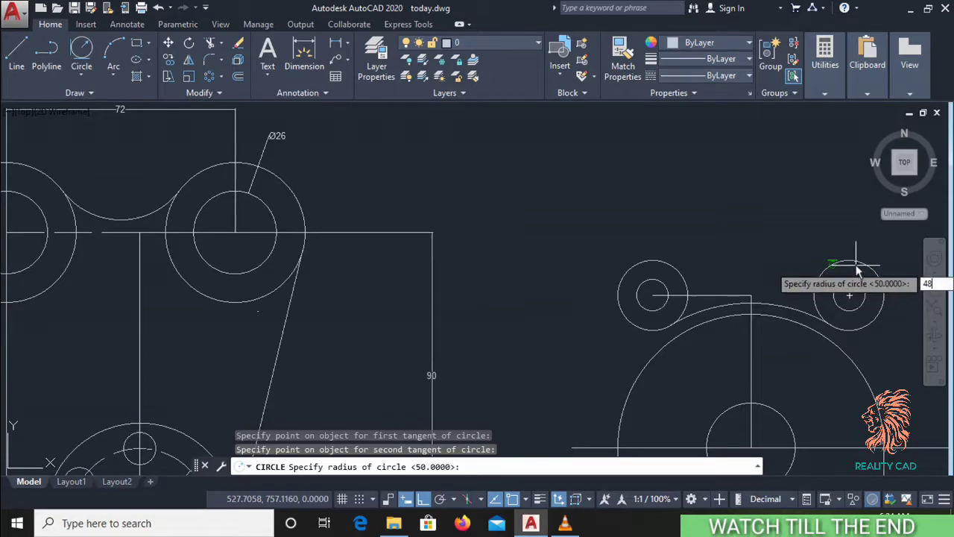
pyautogui.press('Return')
# Step: Trim away the left arc of the 48-radius circle
pyautogui.write('tr')
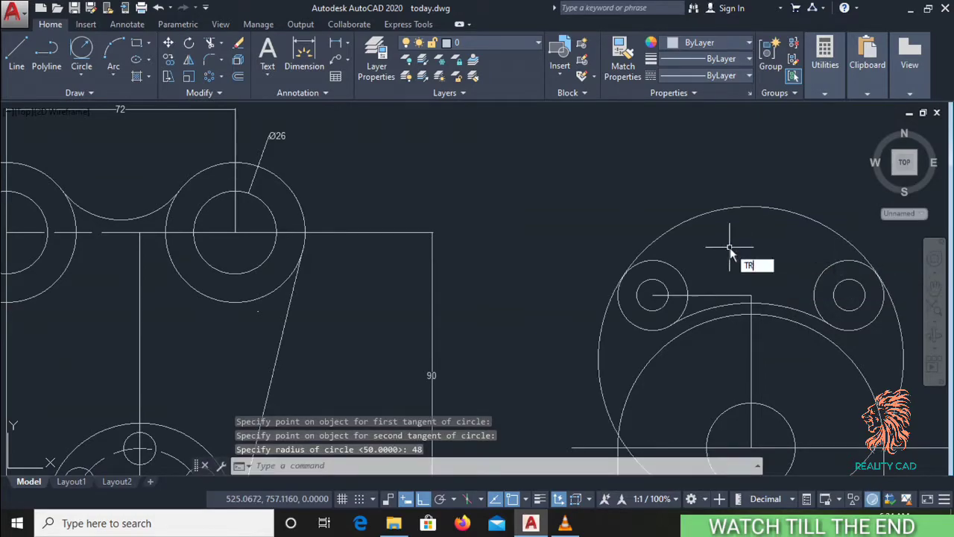
pyautogui.press('Return')
pyautogui.press('Return')
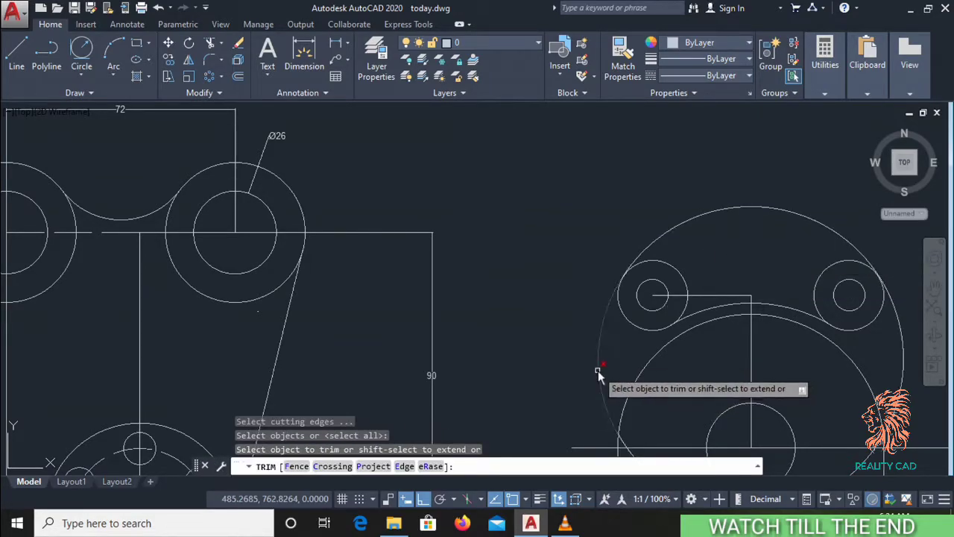
pyautogui.click(601, 369)
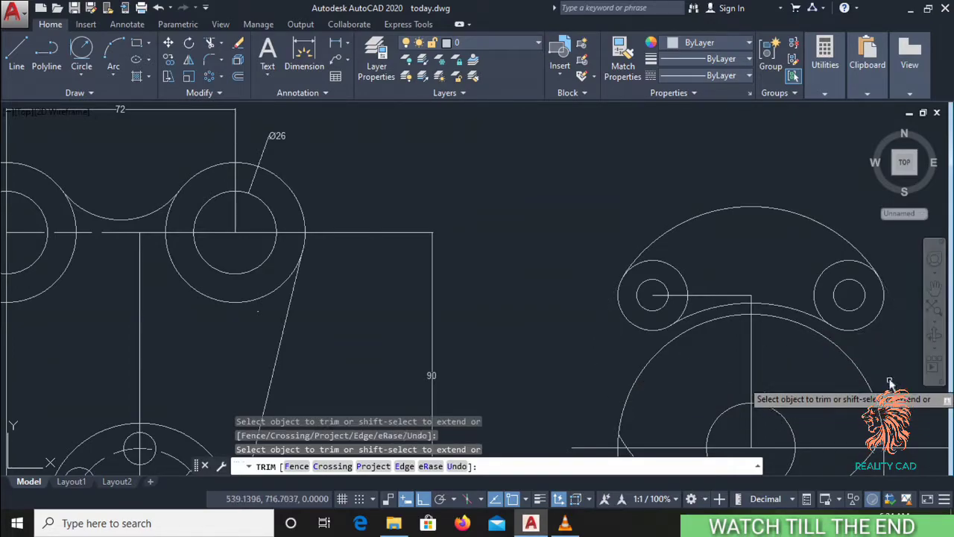
pyautogui.moveTo(899, 394); pyautogui.dragTo(857, 277, button='middle')
pyautogui.press('Escape')
# Step: Erase the lower arc of the 48-radius circle
pyautogui.click(780, 351)
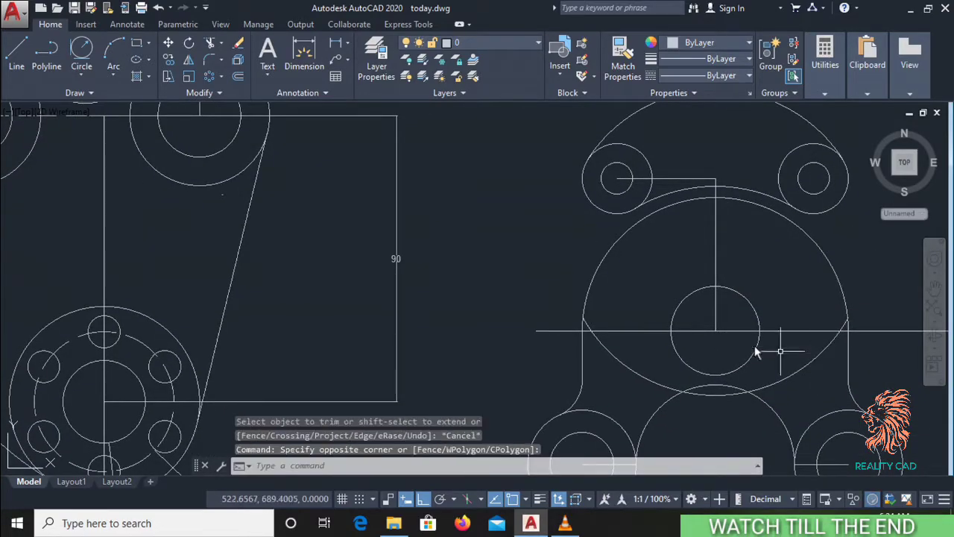
pyautogui.click(789, 382)
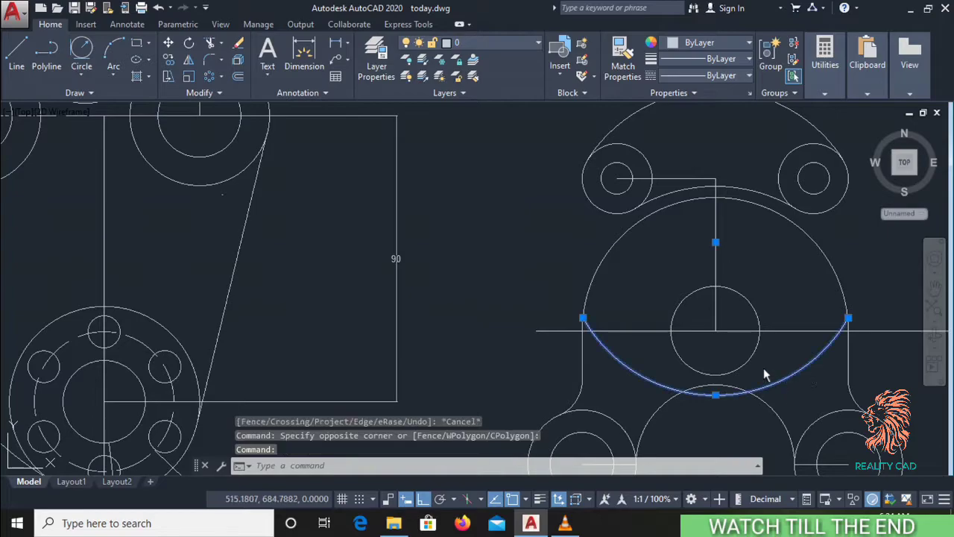
pyautogui.rightClick(514, 250)
pyautogui.click(559, 257)
pyautogui.scroll(-3, 465, 291)
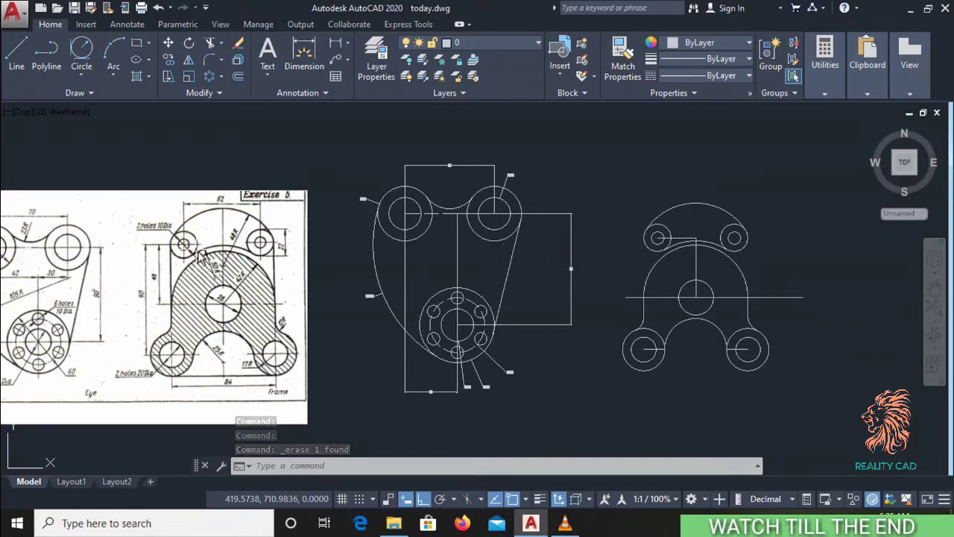
# Step: Draw a vertical line from the top-left circle's left quadrant down to the body
pyautogui.click(22, 56)
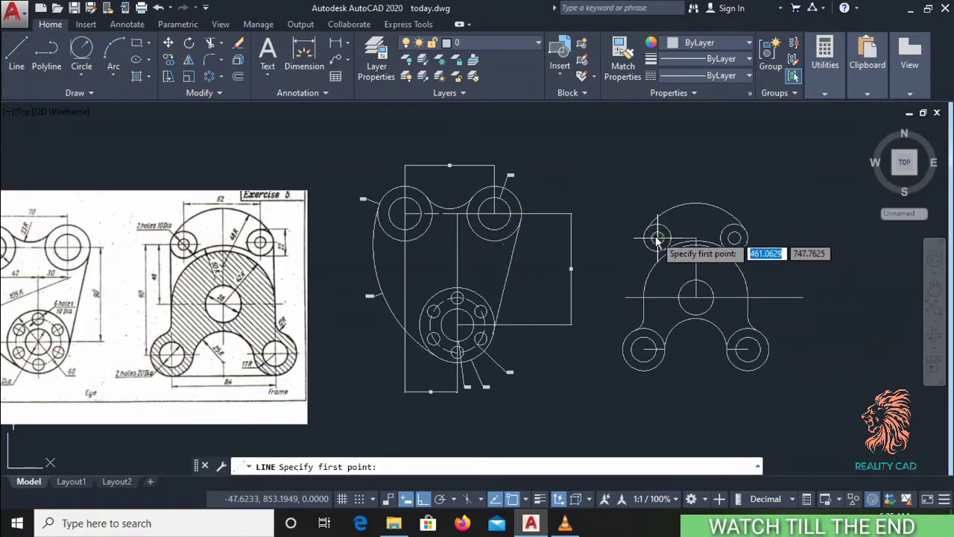
pyautogui.scroll(5, 645, 239)
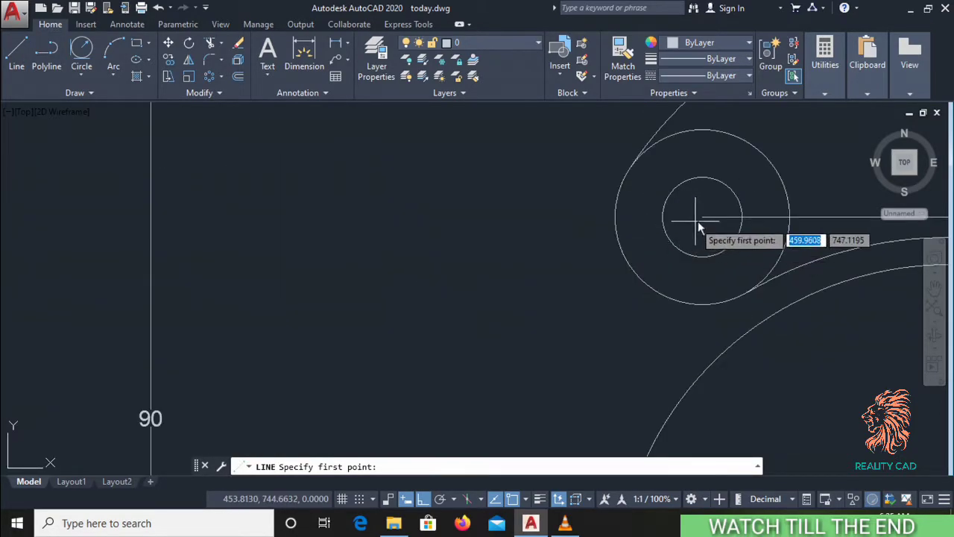
pyautogui.click(612, 218)
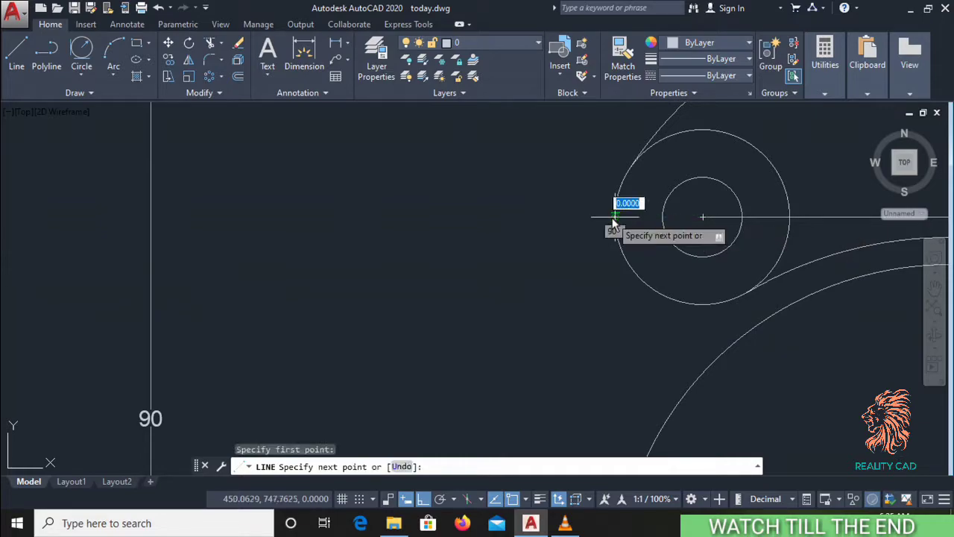
pyautogui.scroll(-4, 613, 218)
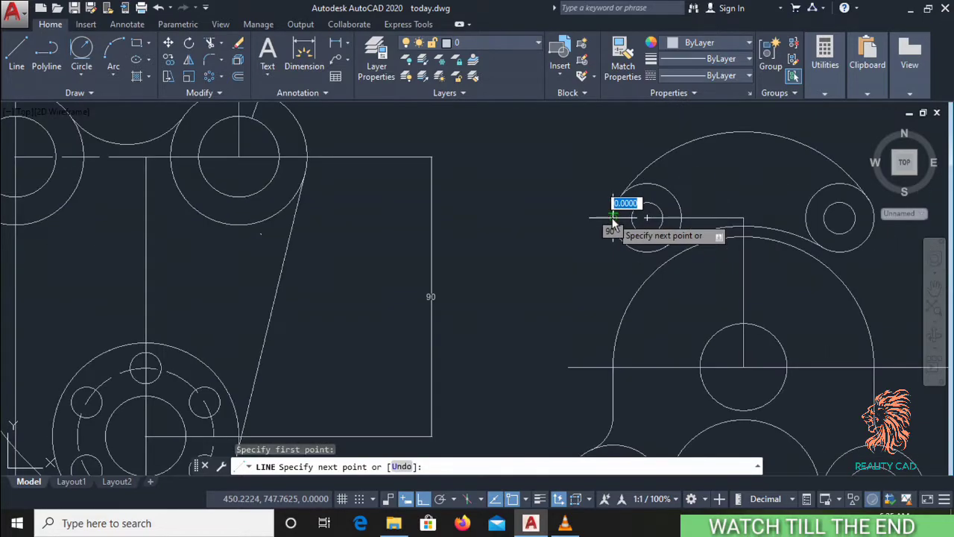
pyautogui.click(591, 384)
pyautogui.click(591, 378)
pyautogui.click(591, 378)
pyautogui.press('Return')
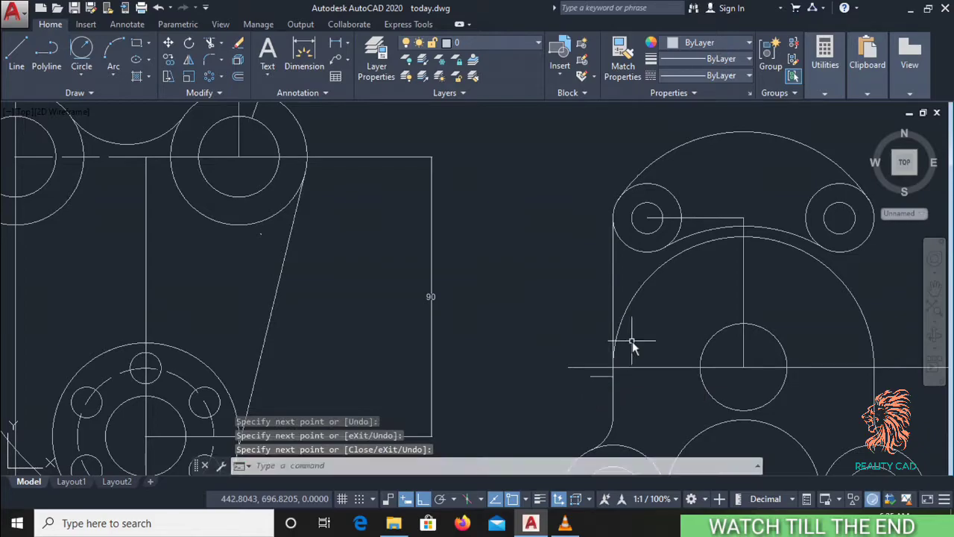
# Step: Start a second line at the top-right circle's edge, then cancel it
pyautogui.press('Return')
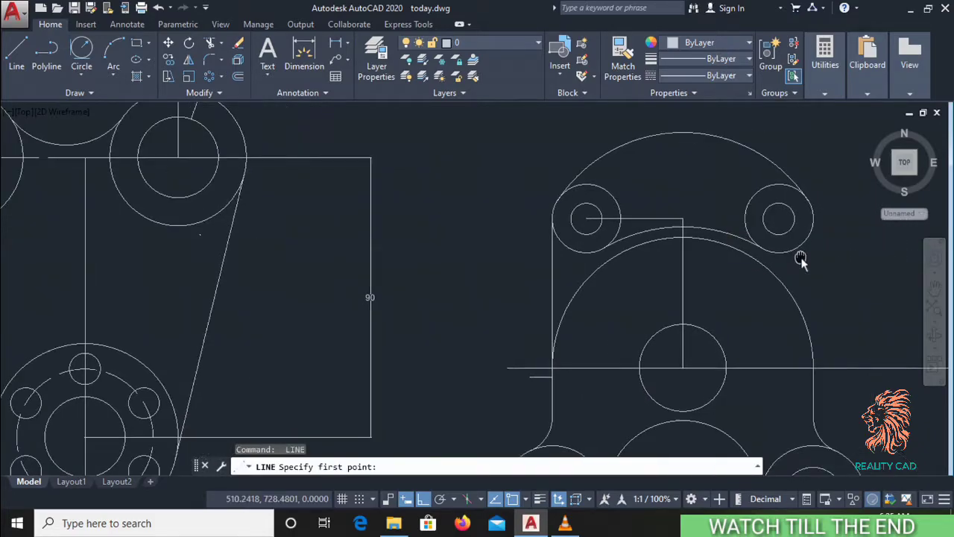
pyautogui.click(811, 219)
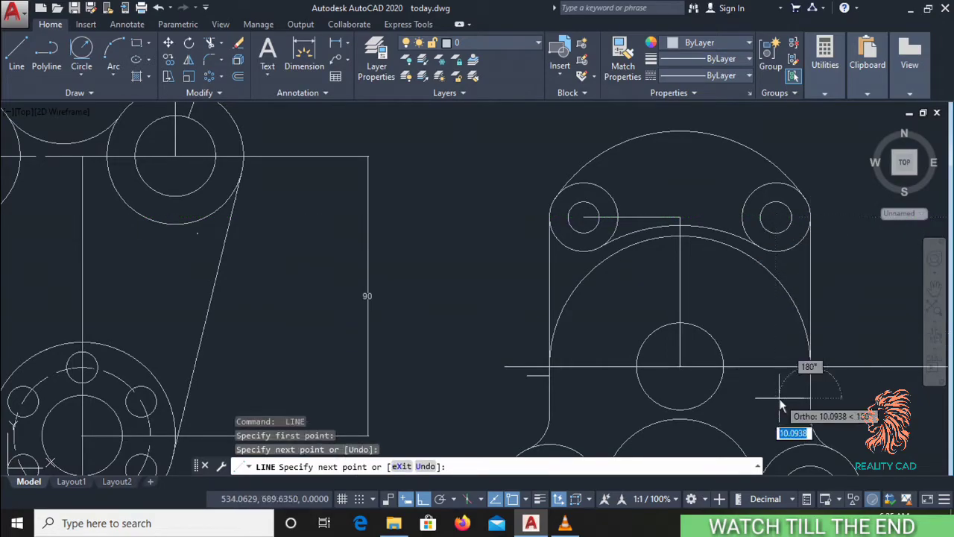
pyautogui.press('Escape')
pyautogui.scroll(-1, 795, 330)
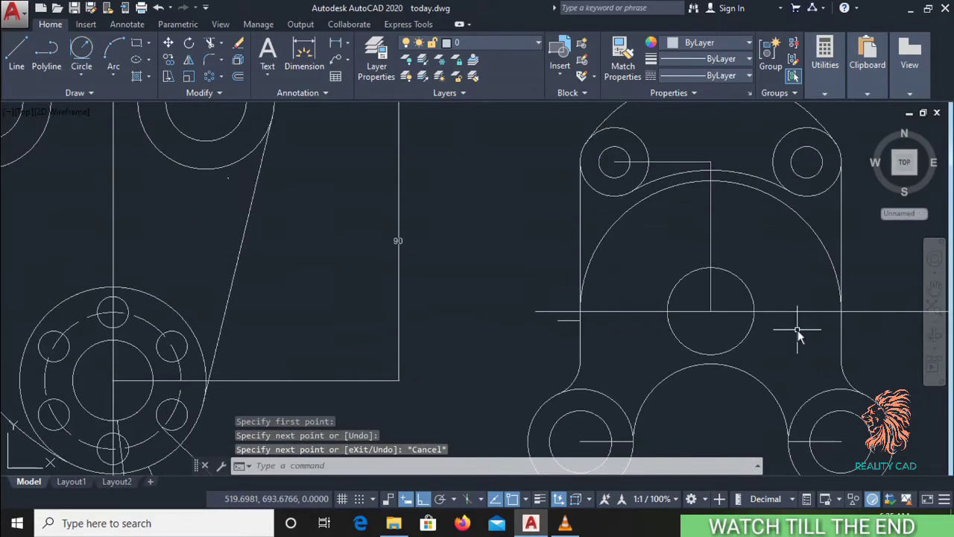
pyautogui.scroll(-1, 797, 330)
pyautogui.scroll(-1, 794, 332)
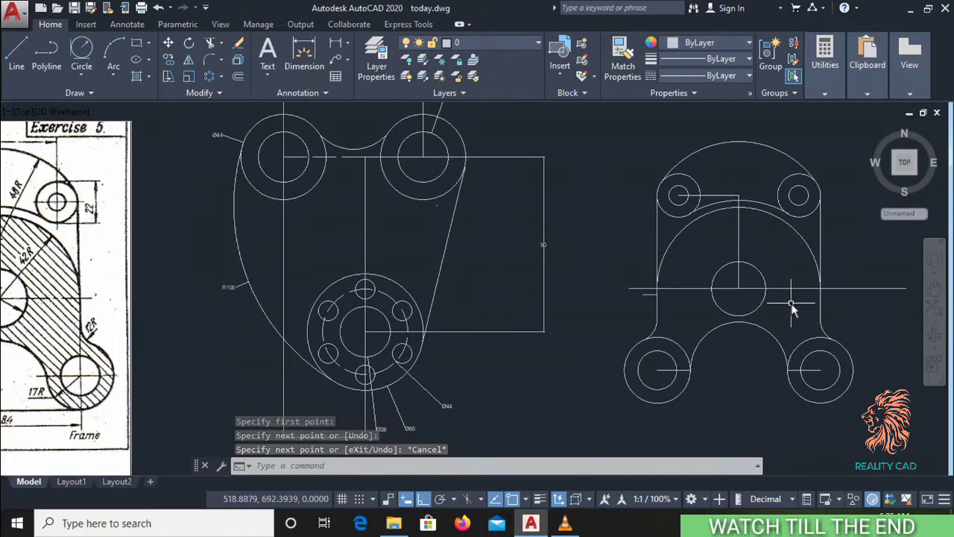
pyautogui.scroll(-1, 792, 306)
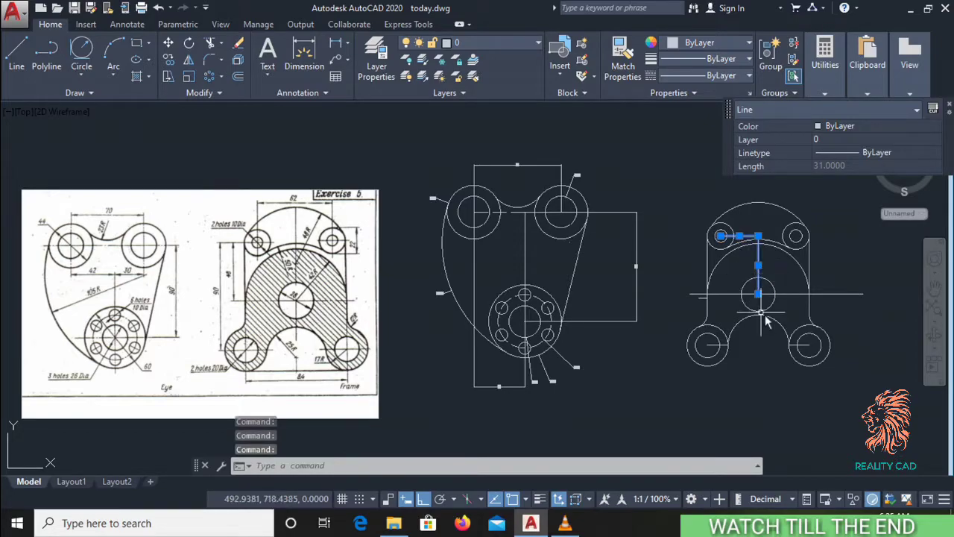
# Step: Change the Frame's three centre lines to the dashed ACAD_ISO02W100 linetype
pyautogui.click(788, 294)
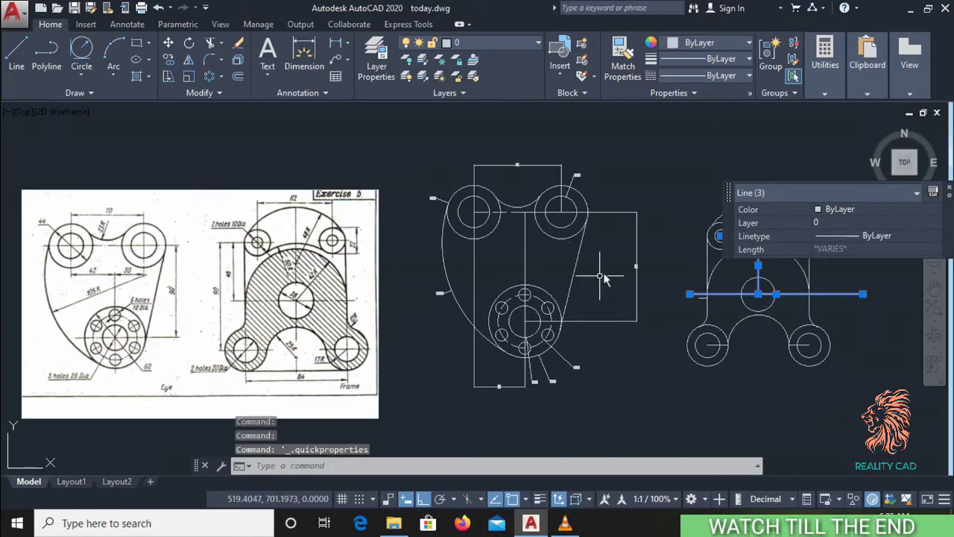
pyautogui.click(716, 75)
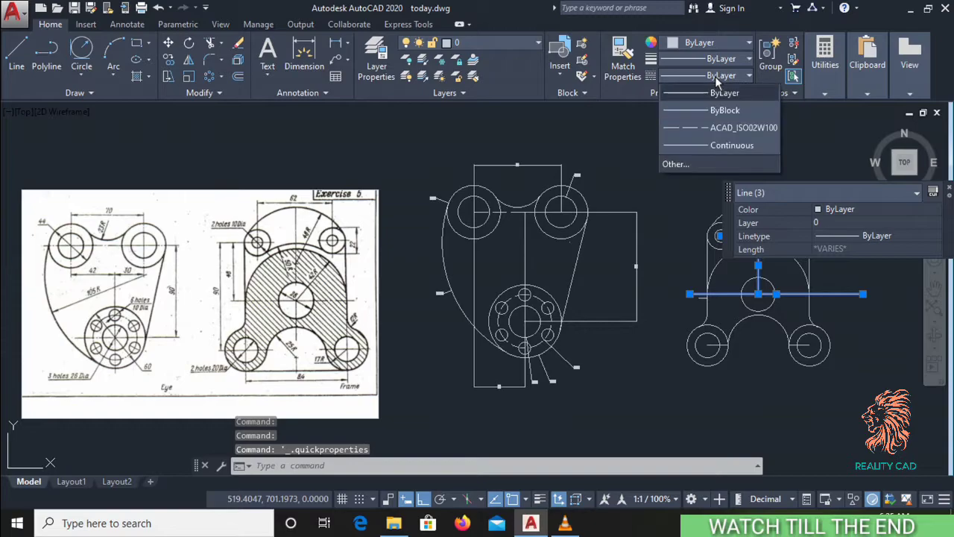
pyautogui.click(713, 128)
pyautogui.press('Escape')
pyautogui.press('Escape')
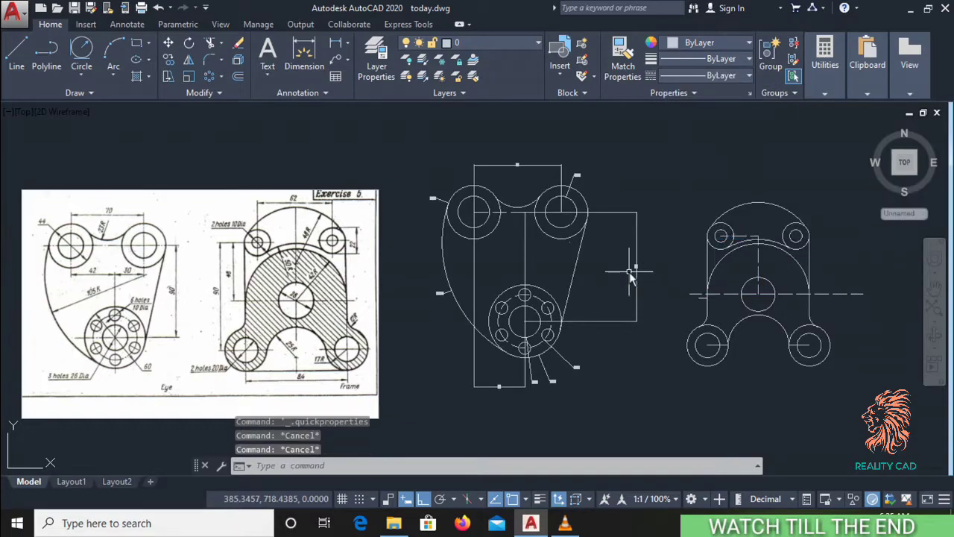
# Step: Grip-edit the end point of the horizontal centre line
pyautogui.click(855, 295)
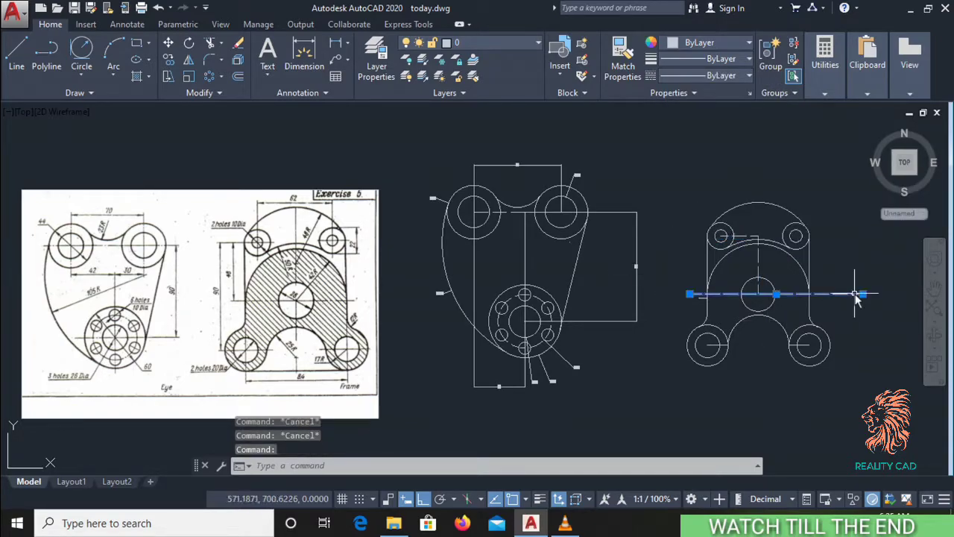
pyautogui.click(862, 295)
pyautogui.click(862, 294)
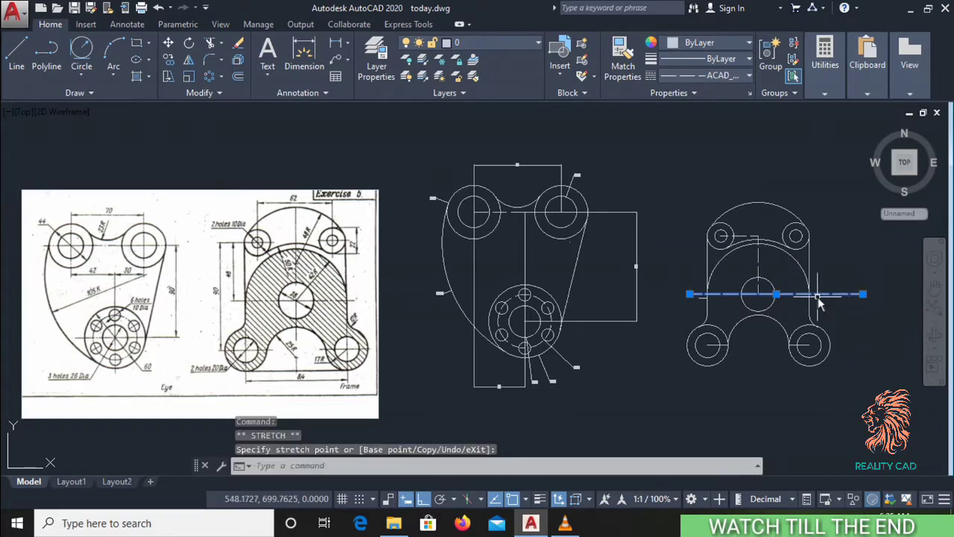
pyautogui.click(818, 294)
pyautogui.click(859, 295)
pyautogui.click(862, 294)
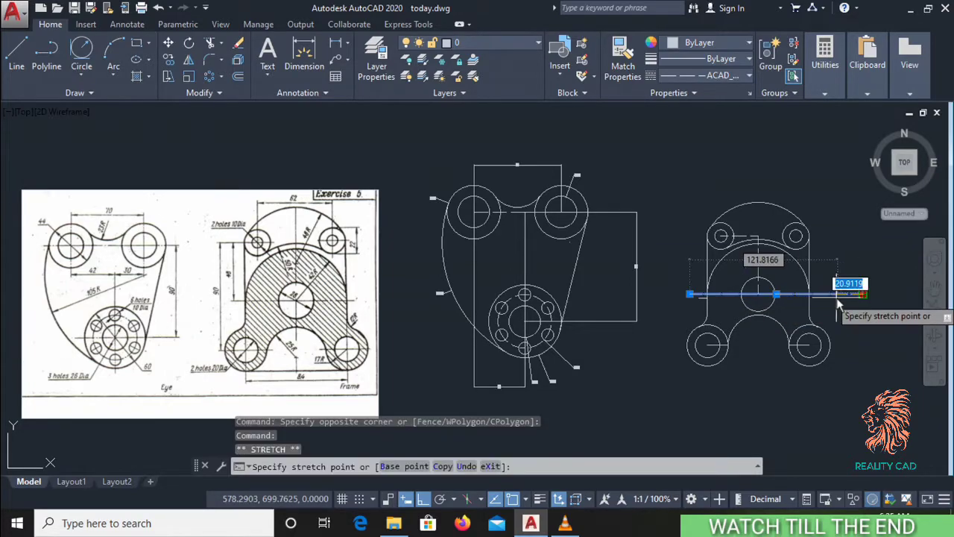
pyautogui.press('Return')
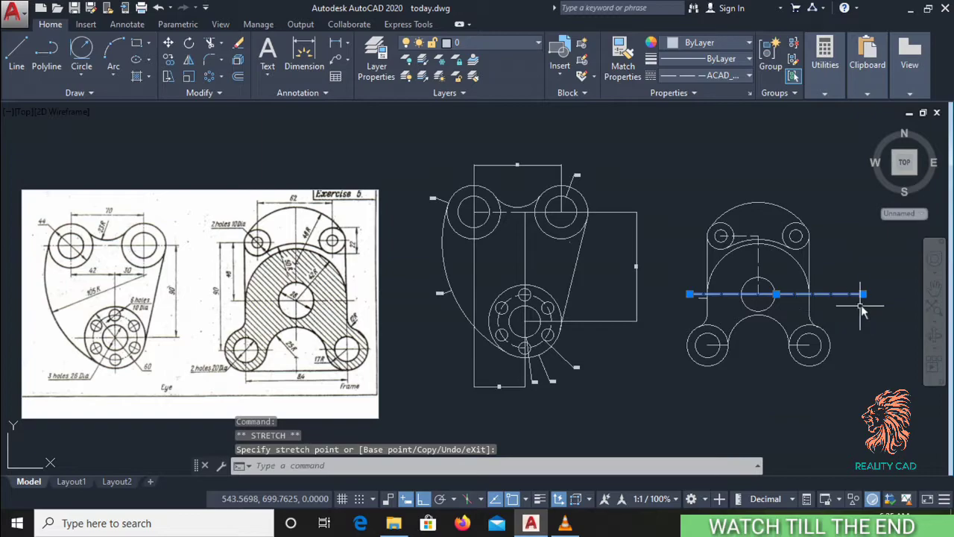
pyautogui.moveTo(862, 294)
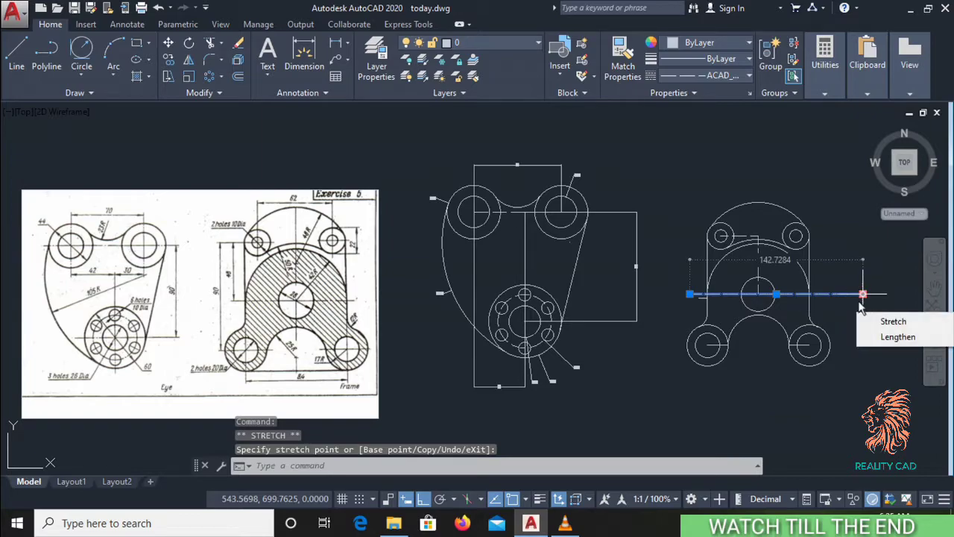
pyautogui.press('Escape')
# Step: Erase the long horizontal centre line
pyautogui.rightClick(857, 341)
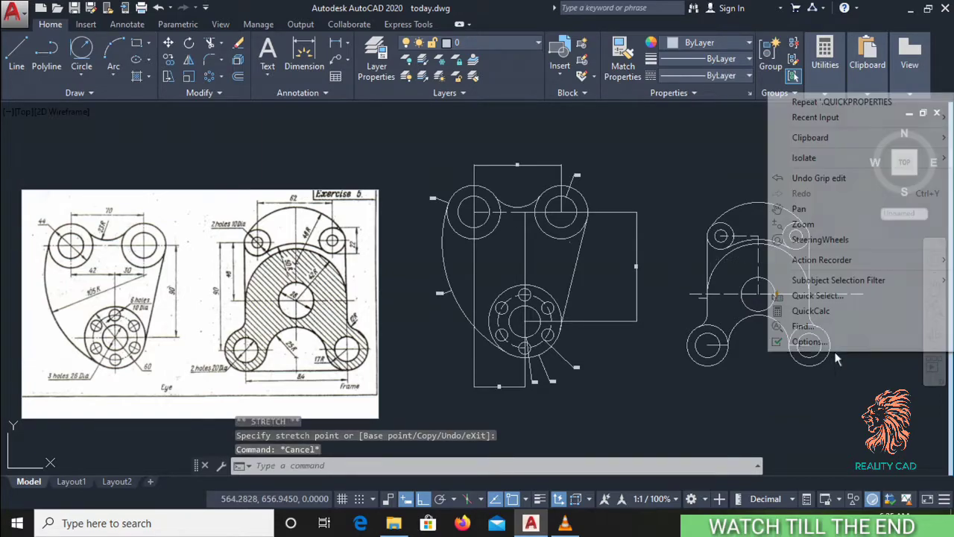
pyautogui.press('Escape')
pyautogui.click(850, 301)
pyautogui.click(734, 292)
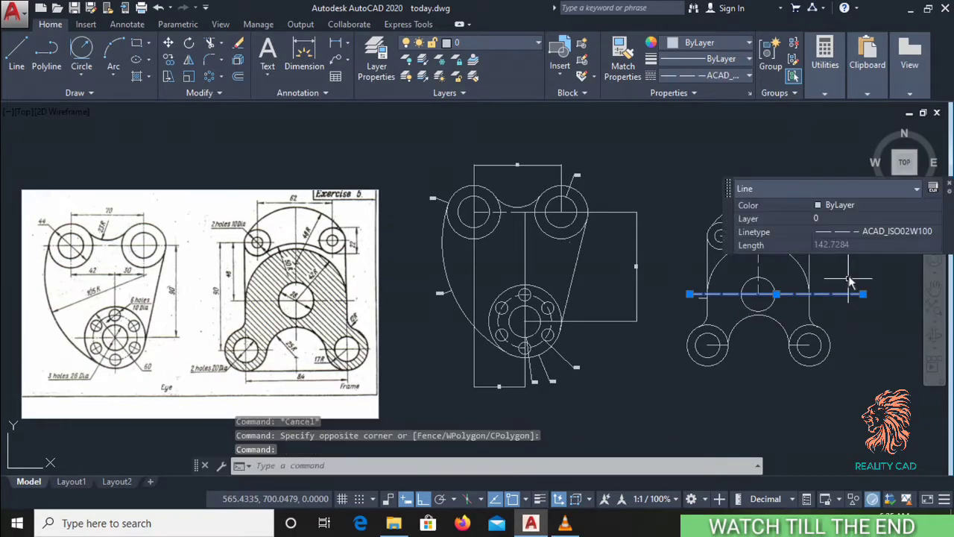
pyautogui.rightClick(857, 283)
pyautogui.click(864, 256)
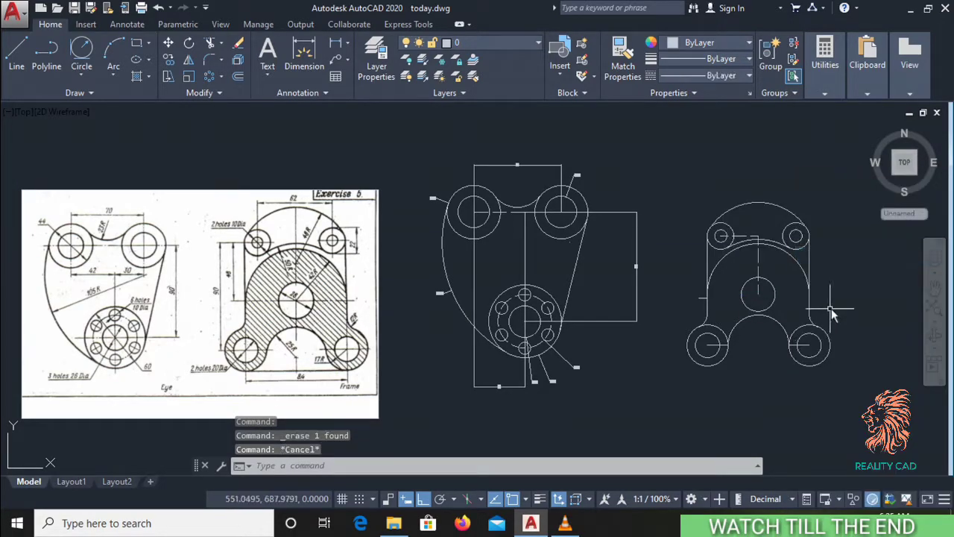
# Step: Select the short horizontal line near the lower-left circle, then cancel the selection
pyautogui.scroll(5, 704, 313)
pyautogui.click(655, 277)
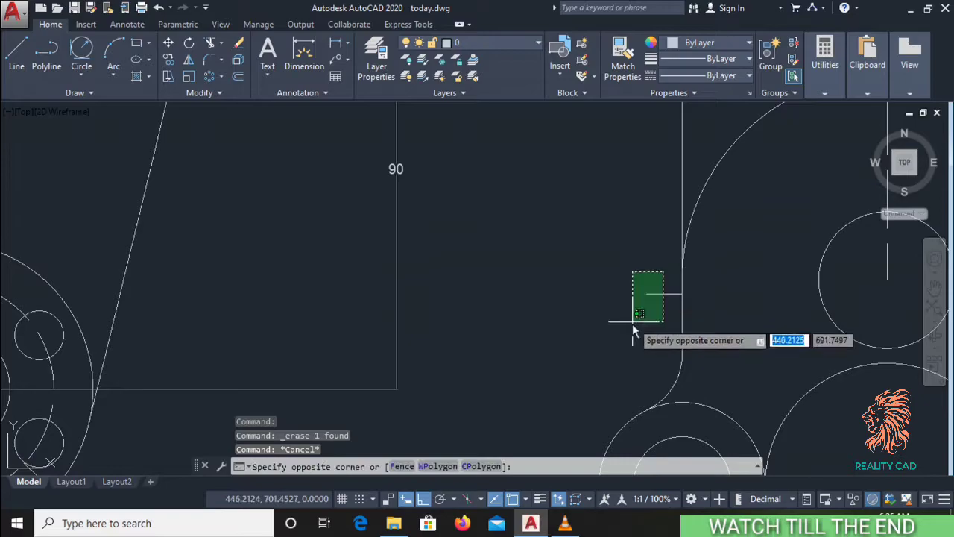
pyautogui.click(632, 323)
pyautogui.rightClick(557, 293)
pyautogui.press('Escape')
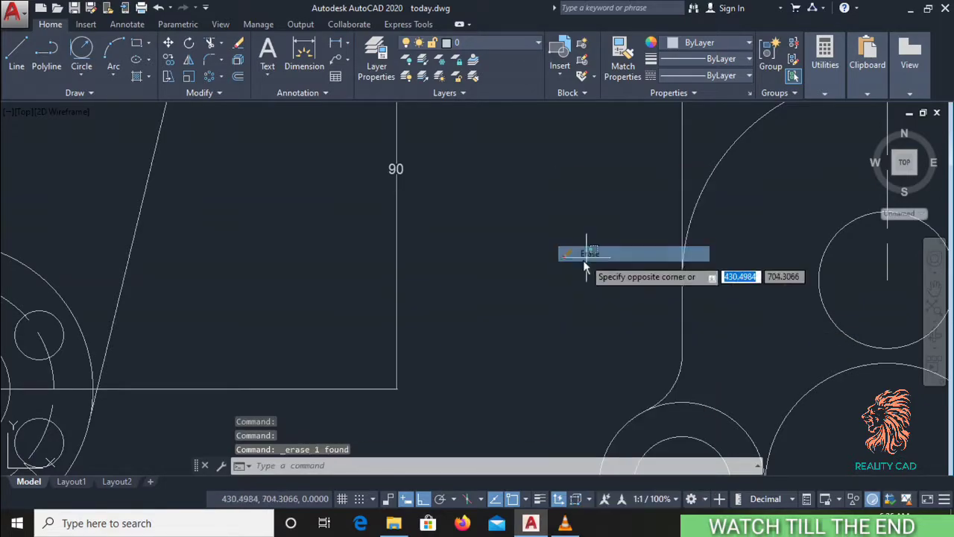
pyautogui.scroll(-5, 581, 262)
pyautogui.press('Escape')
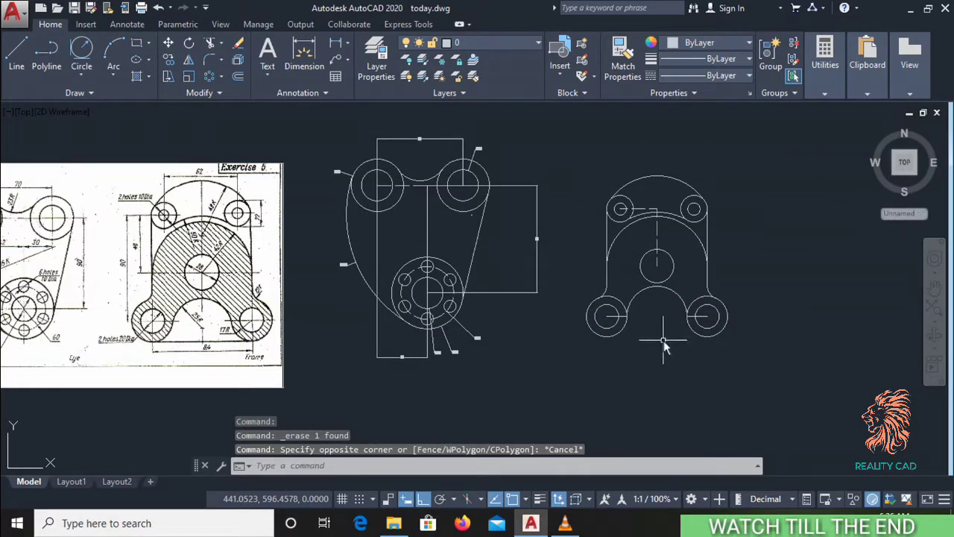
# Step: Erase both horizontal lines running through the lower-left and lower-right circles
pyautogui.scroll(8, 615, 319)
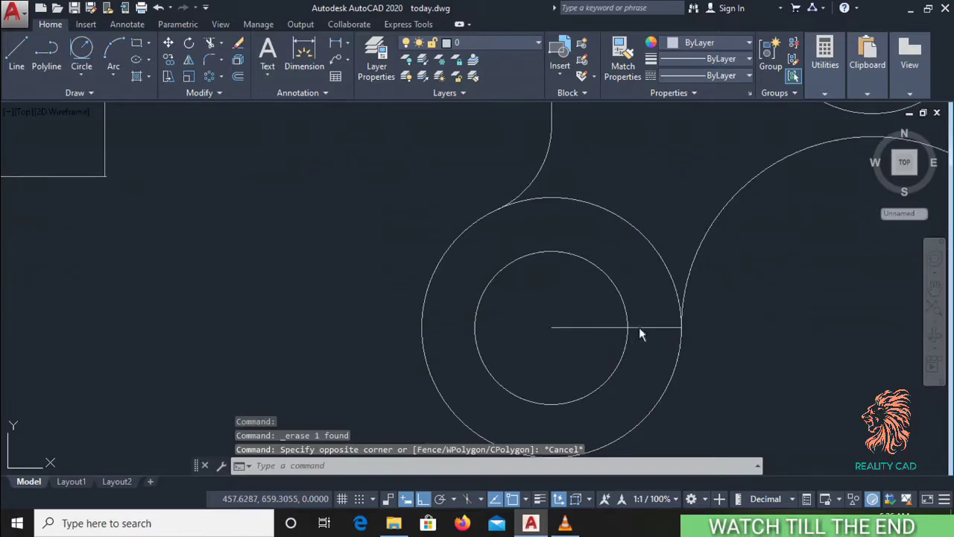
pyautogui.click(638, 327)
pyautogui.scroll(-4, 637, 329)
pyautogui.scroll(-2, 790, 334)
pyautogui.scroll(2, 766, 328)
pyautogui.scroll(4, 764, 317)
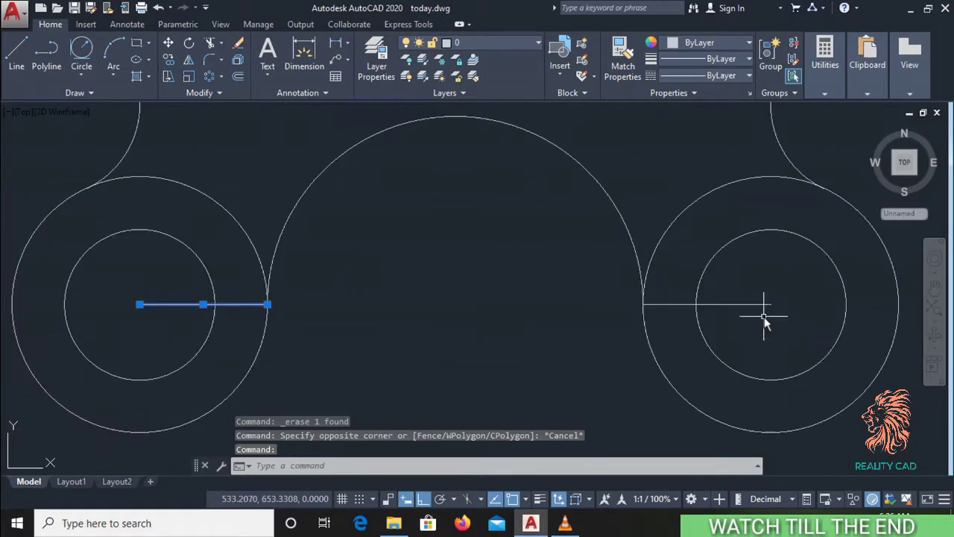
pyautogui.click(764, 317)
pyautogui.click(760, 287)
pyautogui.rightClick(752, 314)
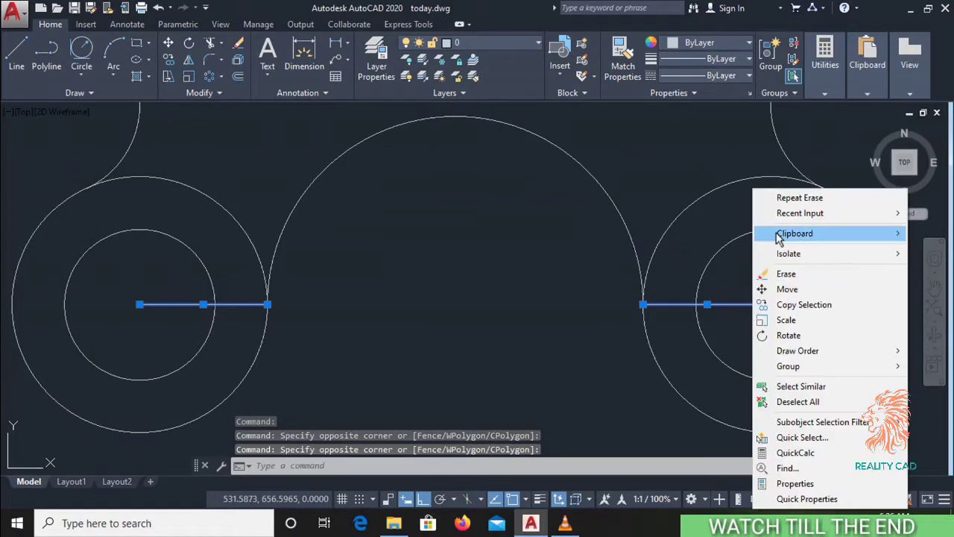
pyautogui.click(784, 274)
pyautogui.scroll(-5, 777, 283)
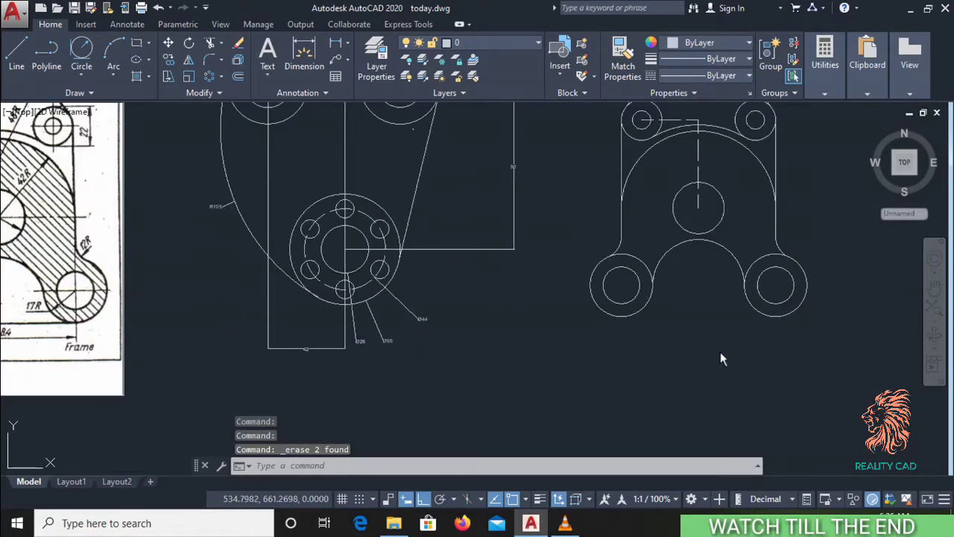
pyautogui.scroll(-2, 722, 368)
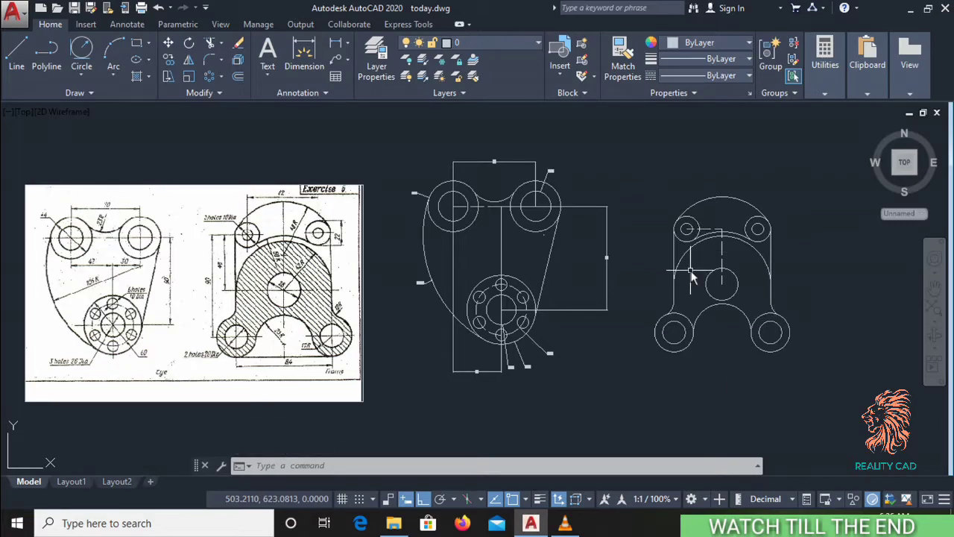
# Step: Trim the excess arc pieces beside the lower-left and lower-right lobes
pyautogui.write('tr')
pyautogui.press('Return')
pyautogui.press('Return')
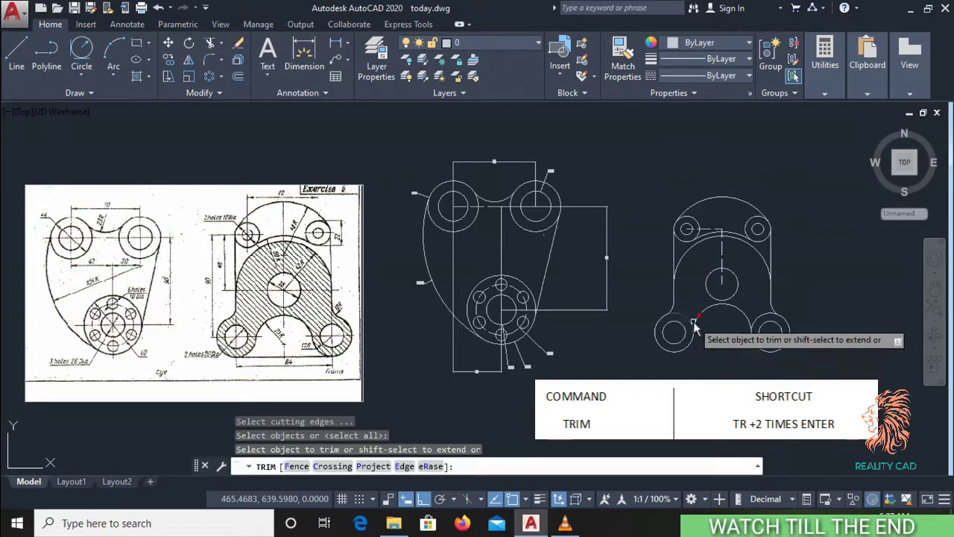
pyautogui.moveTo(689, 319); pyautogui.dragTo(682, 318)
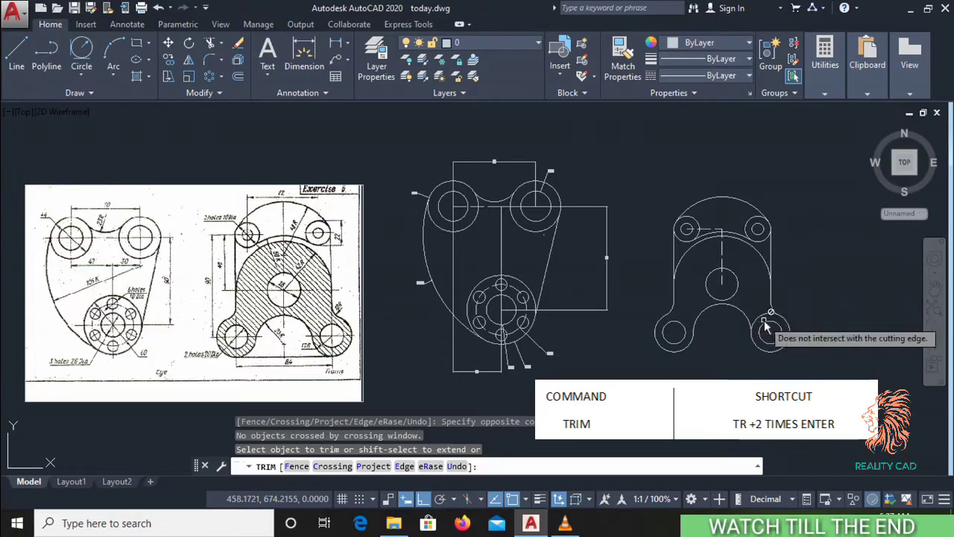
pyautogui.moveTo(763, 320); pyautogui.dragTo(726, 298)
pyautogui.press('Escape')
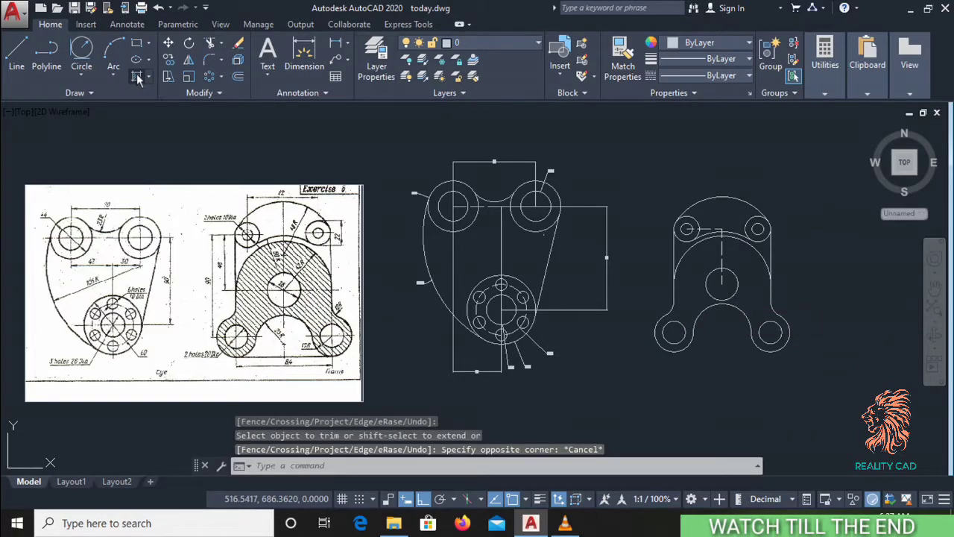
pyautogui.click(136, 76)
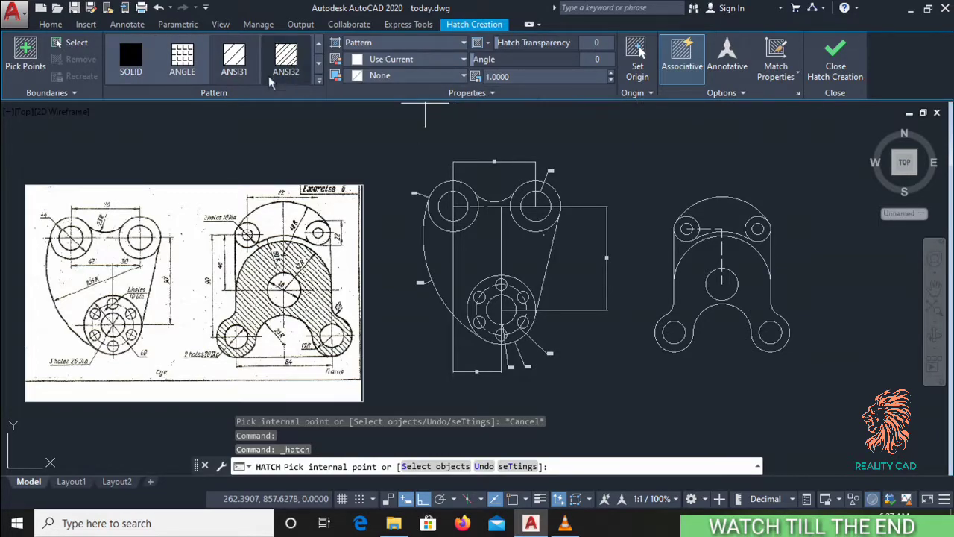
# Step: Hatch the Frame body with ANSI31 at scale 25, leaving the holes clear
pyautogui.click(740, 295)
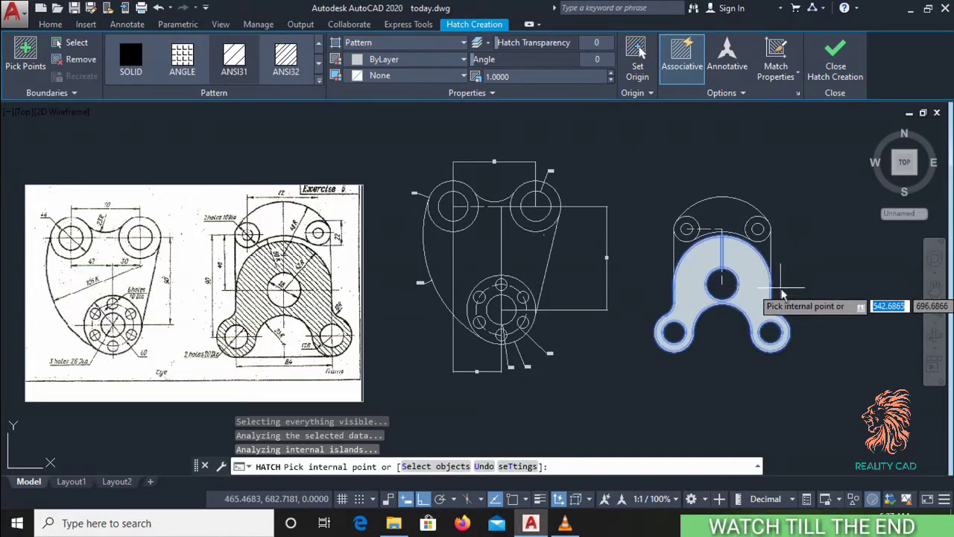
pyautogui.click(319, 86)
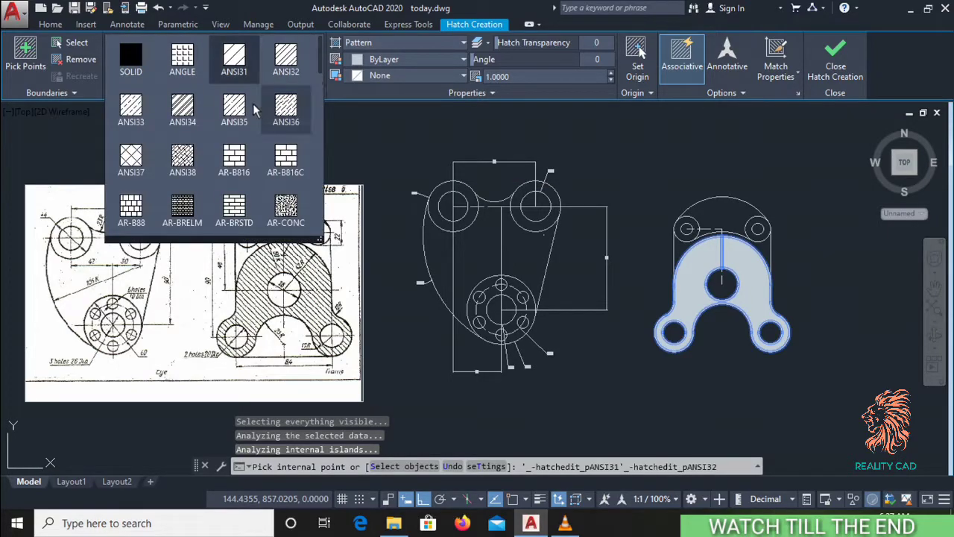
pyautogui.click(225, 65)
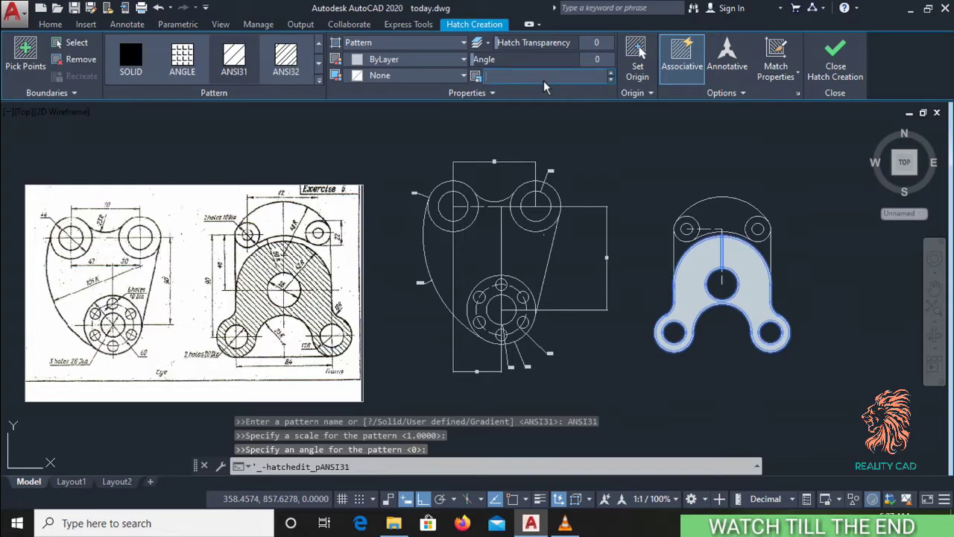
pyautogui.click(550, 76)
pyautogui.write('25')
pyautogui.press('Return')
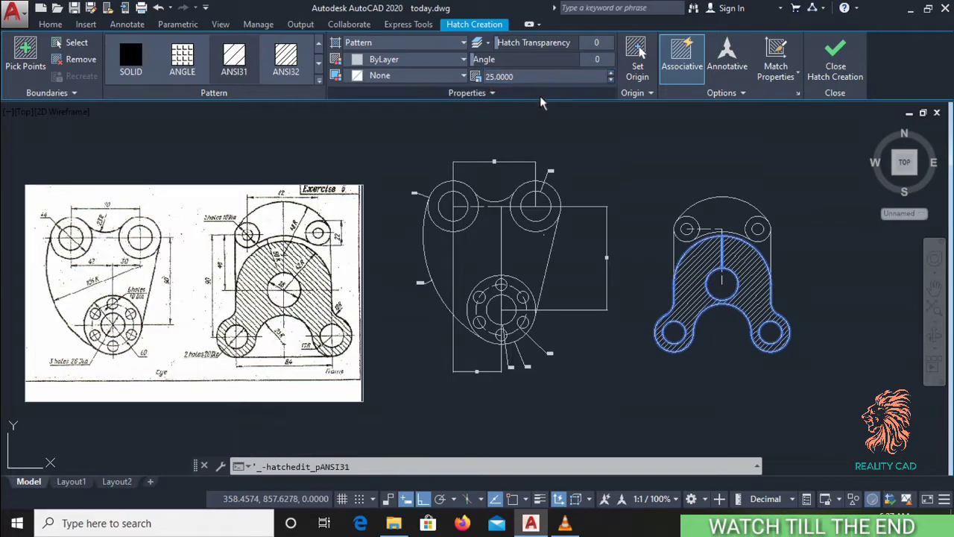
pyautogui.click(626, 380)
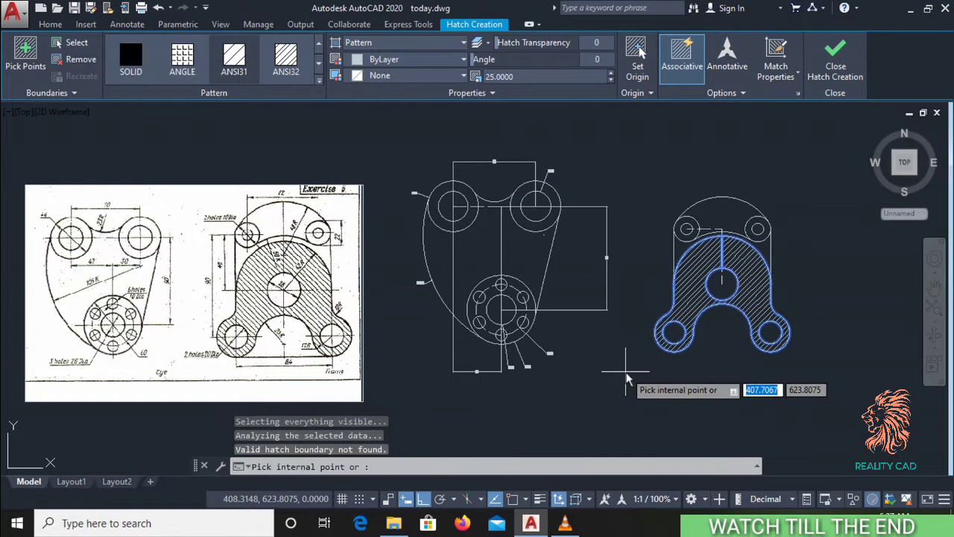
pyautogui.press('Escape')
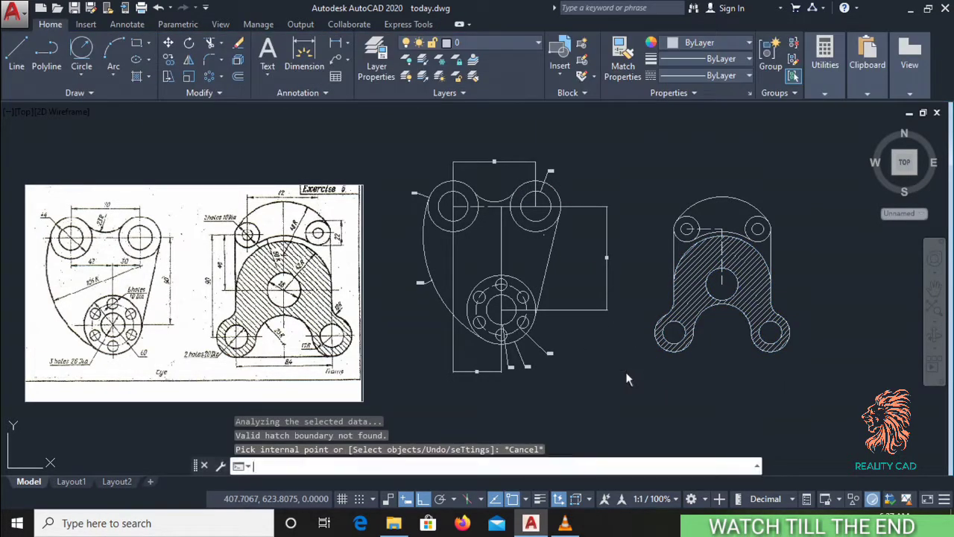
pyautogui.press('Return')
pyautogui.scroll(4, 768, 291)
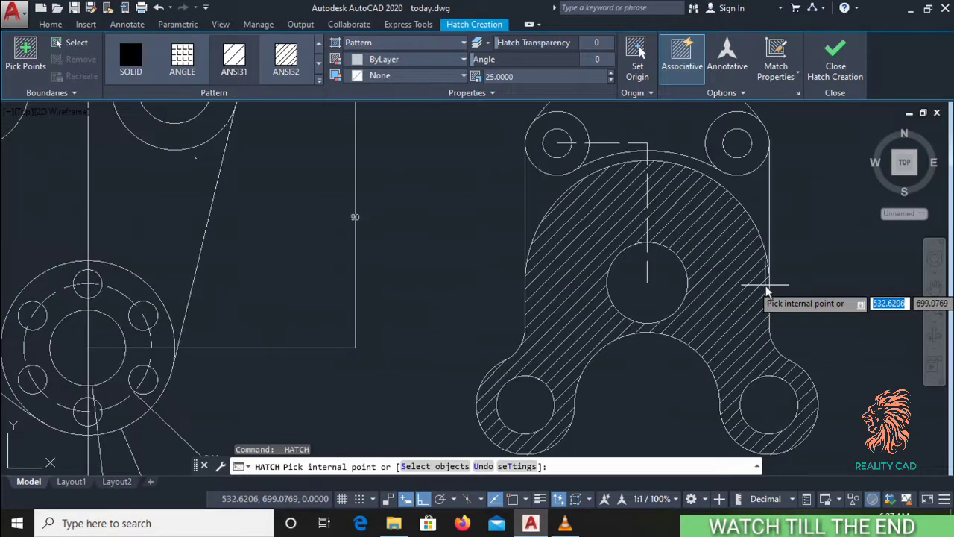
pyautogui.press('Return')
pyautogui.scroll(-2, 761, 290)
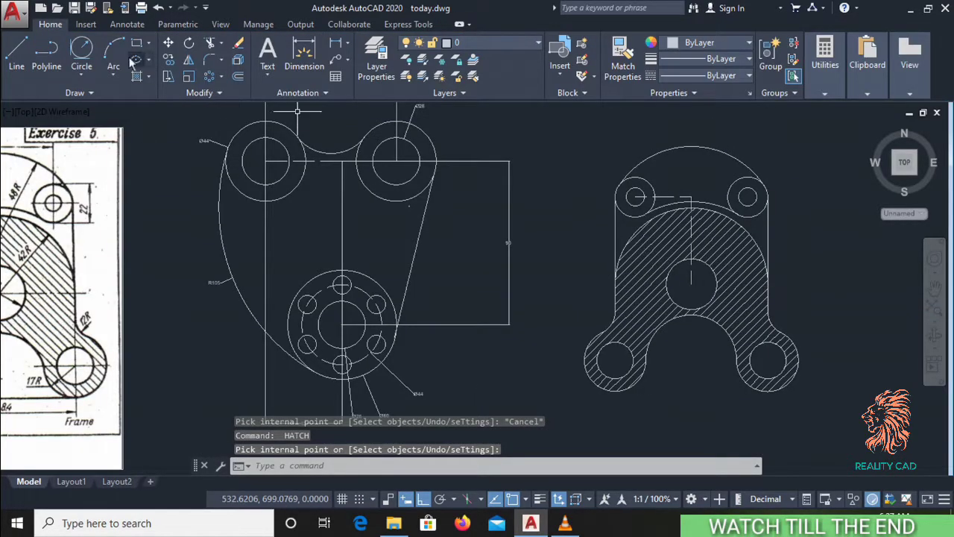
# Step: Dimension the top arc R48, the lower-left fillet R12 and the central arch R25
pyautogui.click(127, 25)
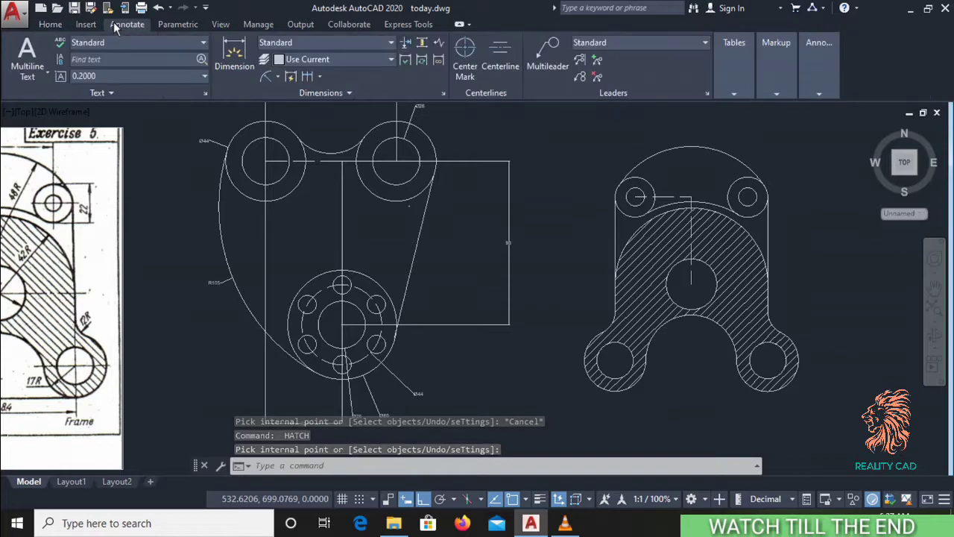
pyautogui.click(265, 75)
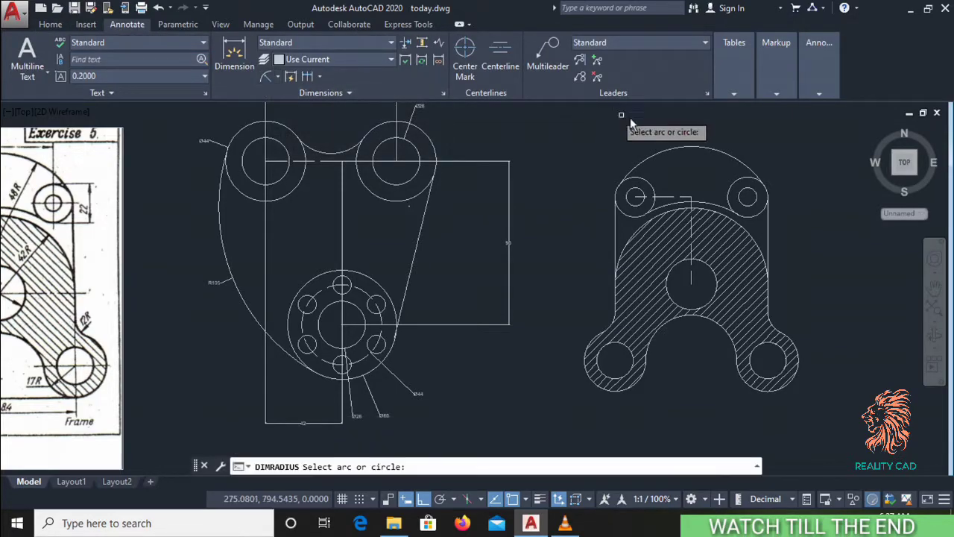
pyautogui.click(670, 150)
pyautogui.click(632, 124)
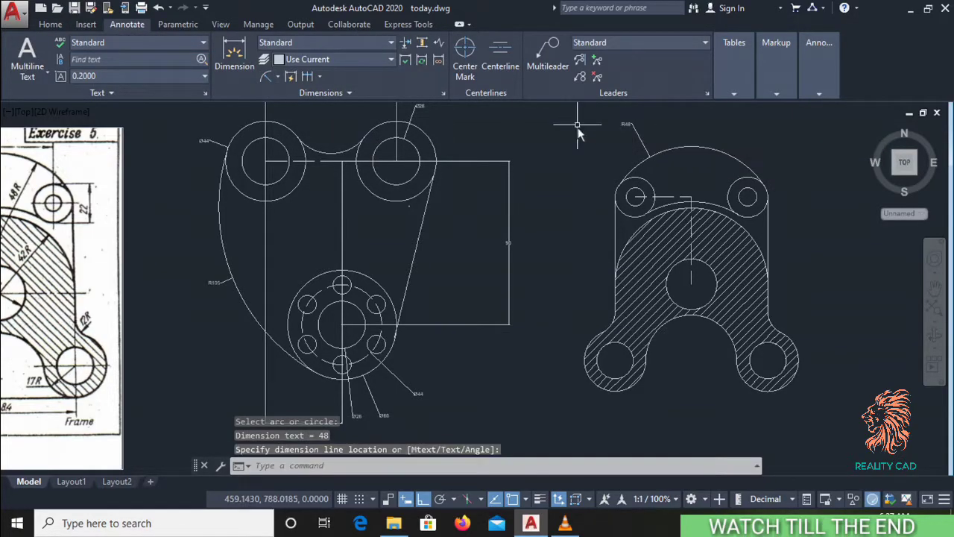
pyautogui.press('Return')
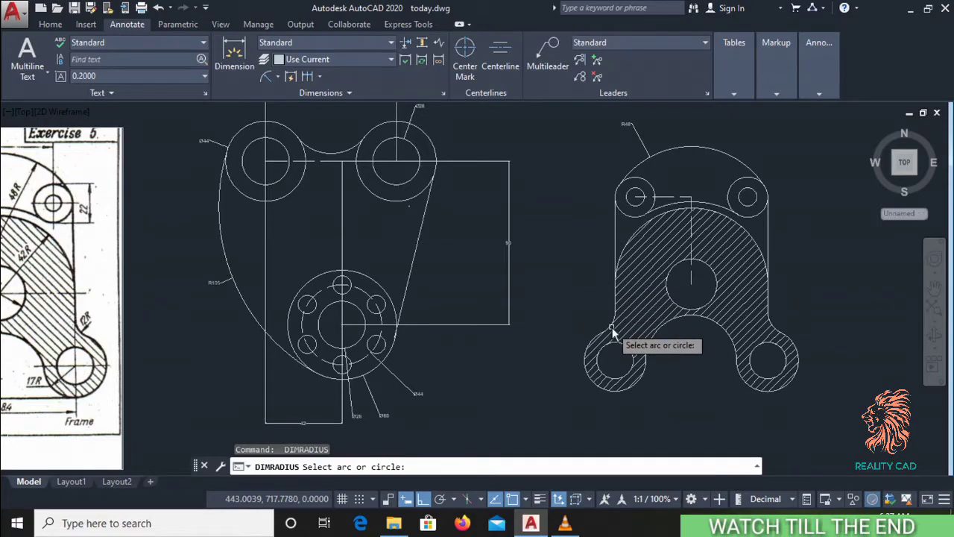
pyautogui.scroll(5, 611, 333)
pyautogui.click(566, 344)
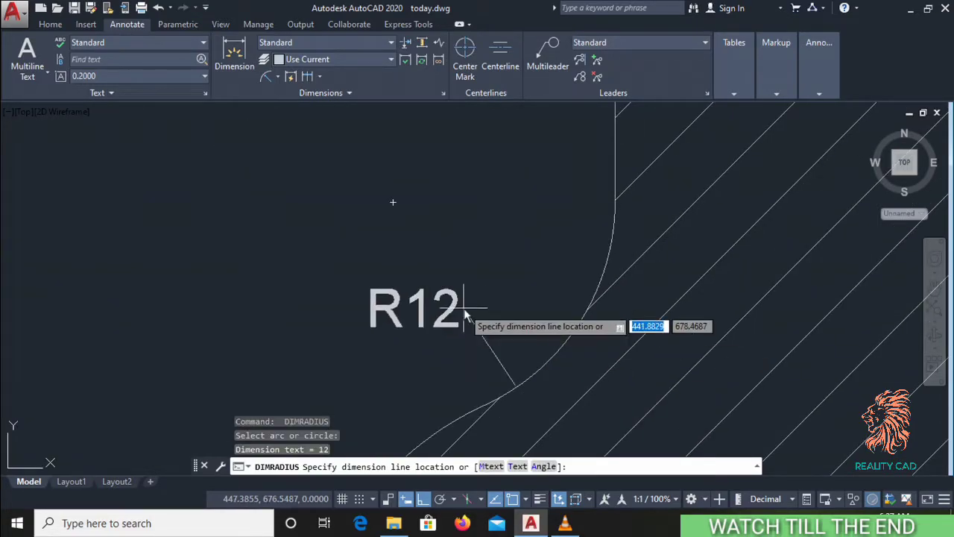
pyautogui.click(465, 313)
pyautogui.scroll(-4, 465, 302)
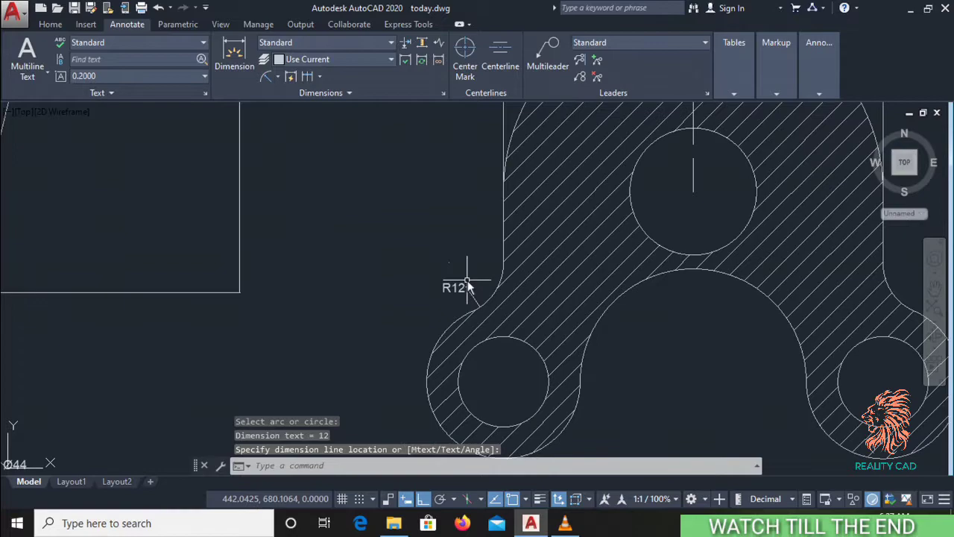
pyautogui.scroll(-2, 467, 283)
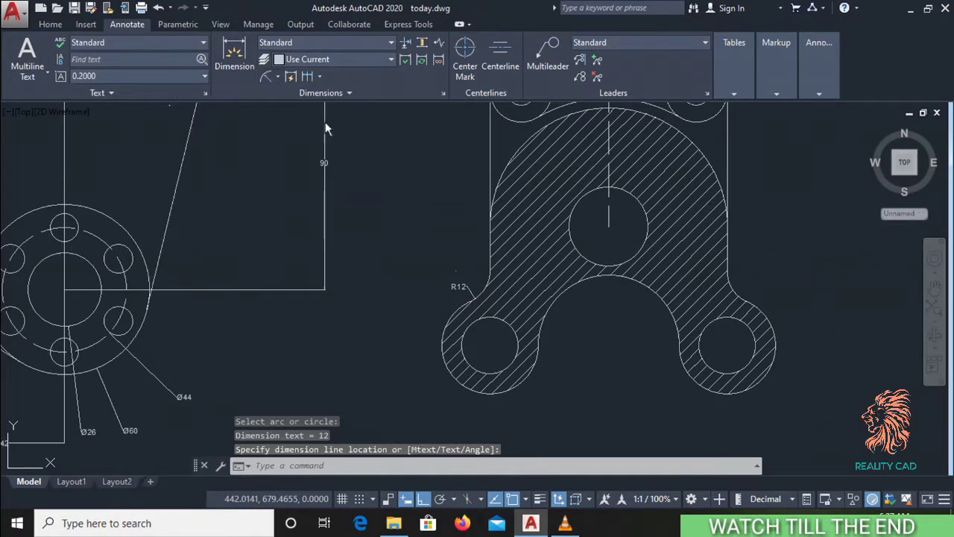
pyautogui.press('Return')
pyautogui.click(654, 294)
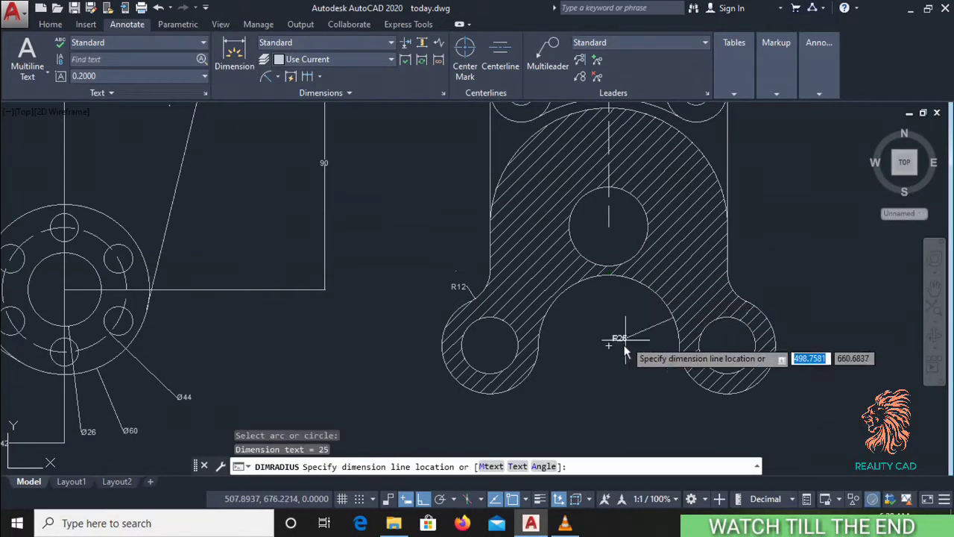
pyautogui.click(600, 364)
pyautogui.scroll(-4, 766, 332)
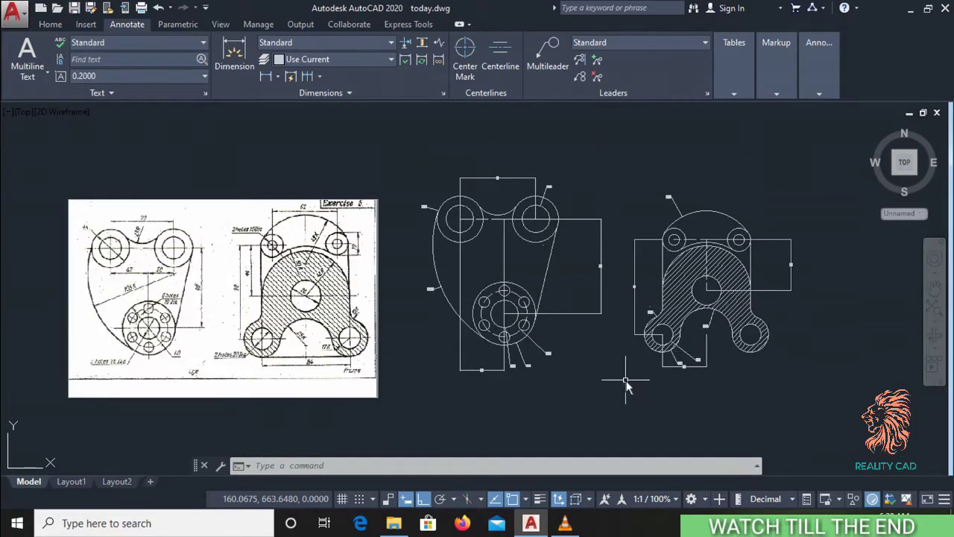
pyautogui.moveTo(626, 384)
pyautogui.mouseDown(button='middle')
pyautogui.moveTo(649, 379)
pyautogui.moveTo(650, 414)
pyautogui.moveTo(707, 437)
pyautogui.moveTo(677, 425)
pyautogui.moveTo(634, 436)
pyautogui.moveTo(625, 468)
pyautogui.moveTo(606, 424)
pyautogui.moveTo(574, 402)
pyautogui.moveTo(562, 436)
pyautogui.moveTo(553, 398)
pyautogui.moveTo(555, 467)
pyautogui.moveTo(554, 394)
pyautogui.moveTo(404, 334)
pyautogui.moveTo(468, 226)
pyautogui.mouseUp(button='middle')
# Step: Pan and zoom over the dimensioned Frame and Eye, returning to the Home tools
pyautogui.scroll(3, 644, 380)
pyautogui.scroll(2, 573, 402)
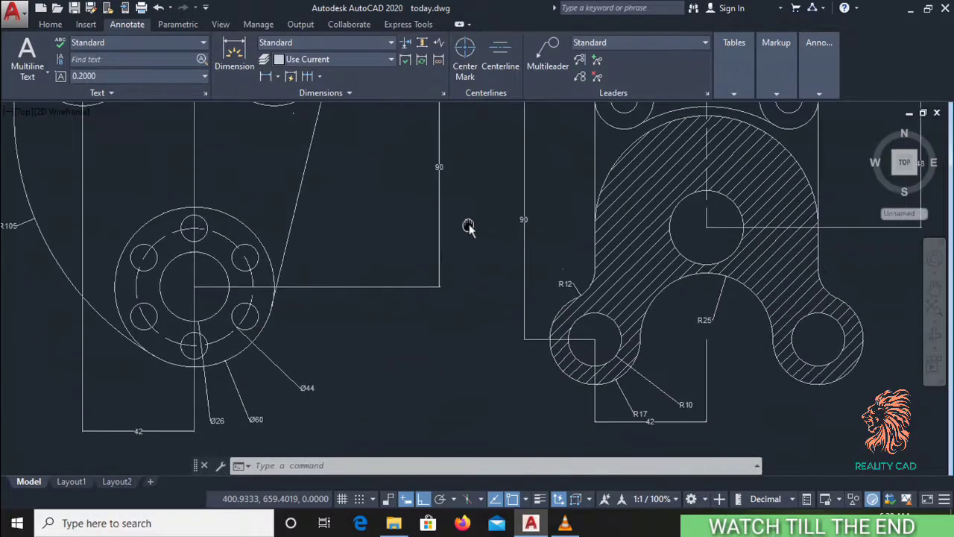
pyautogui.moveTo(419, 362)
pyautogui.mouseDown(button='middle')
pyautogui.moveTo(467, 375)
pyautogui.moveTo(428, 405)
pyautogui.mouseUp(button='middle')
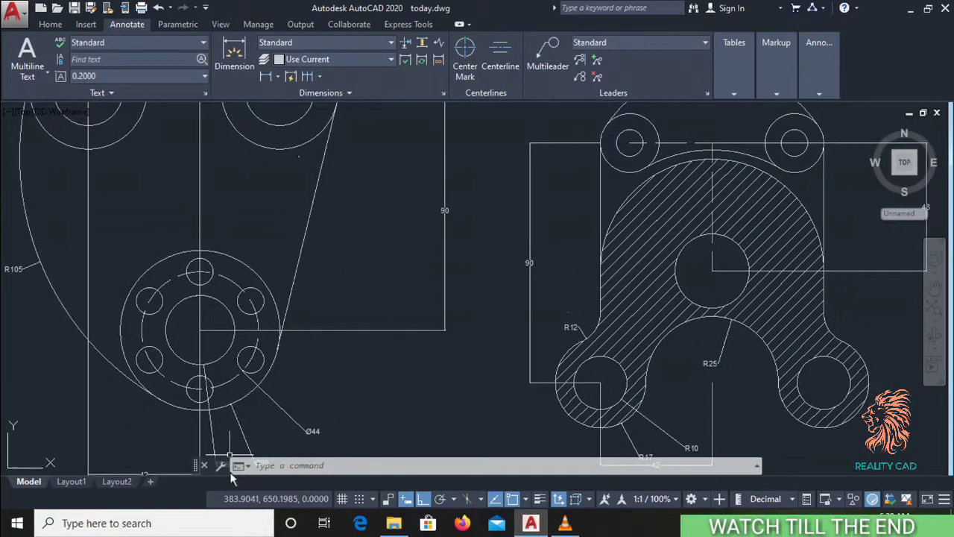
pyautogui.click(50, 24)
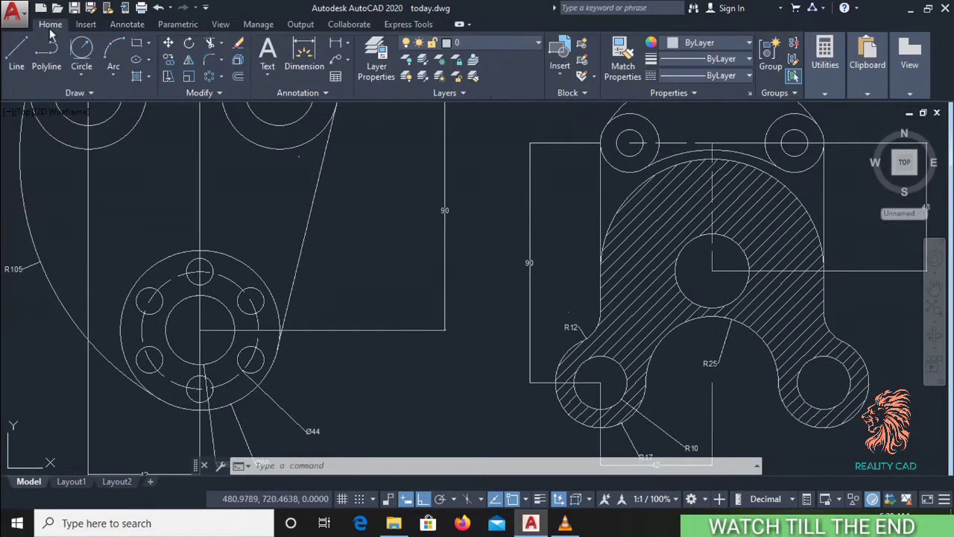
pyautogui.scroll(-2, 399, 241)
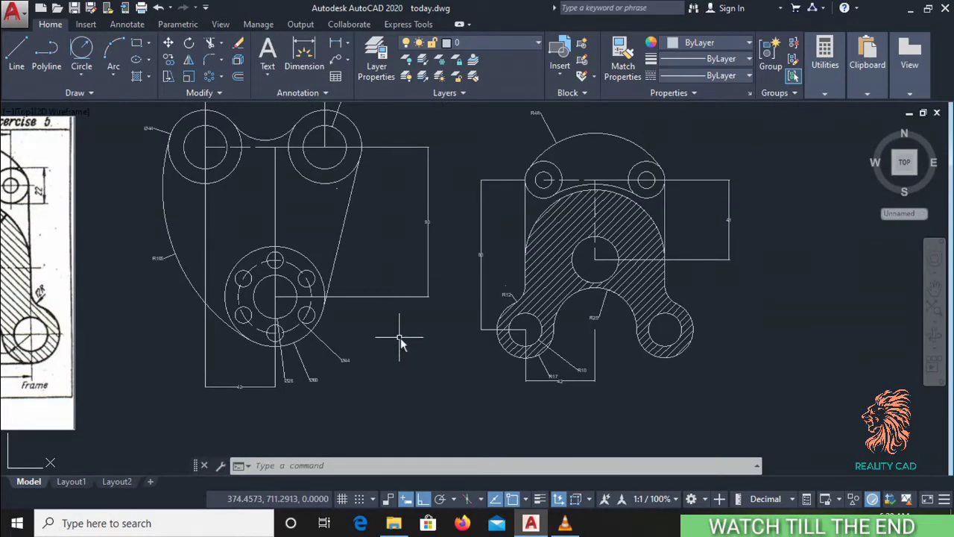
pyautogui.moveTo(393, 334); pyautogui.dragTo(513, 362, button='middle')
pyautogui.scroll(-2, 458, 345)
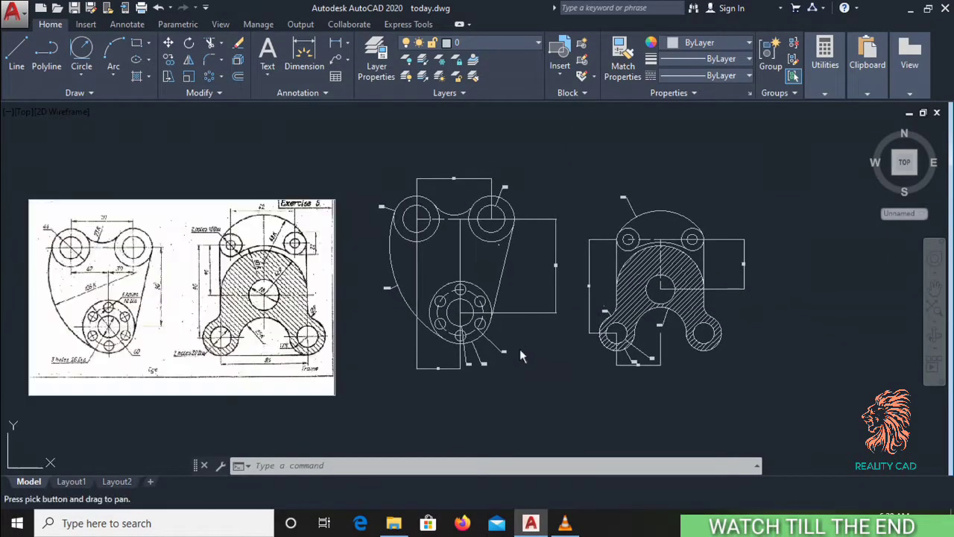